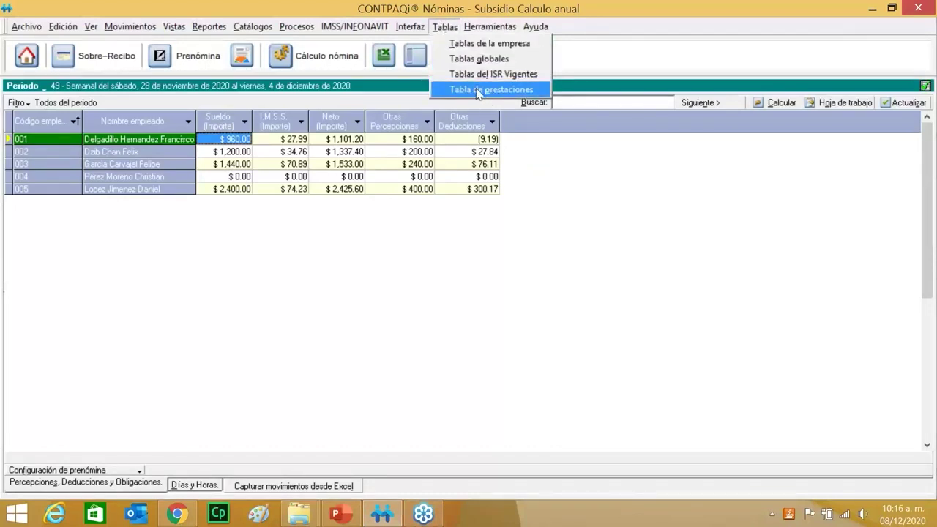
- Open the benefits table catalog and compare the Confianza and Sindicalizado benefit tables
left_click(478, 89)
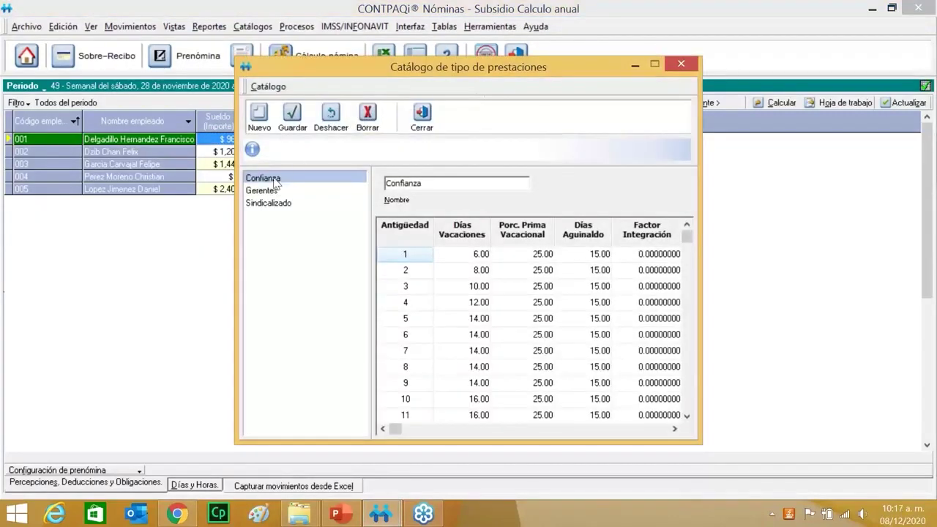
left_click(283, 207)
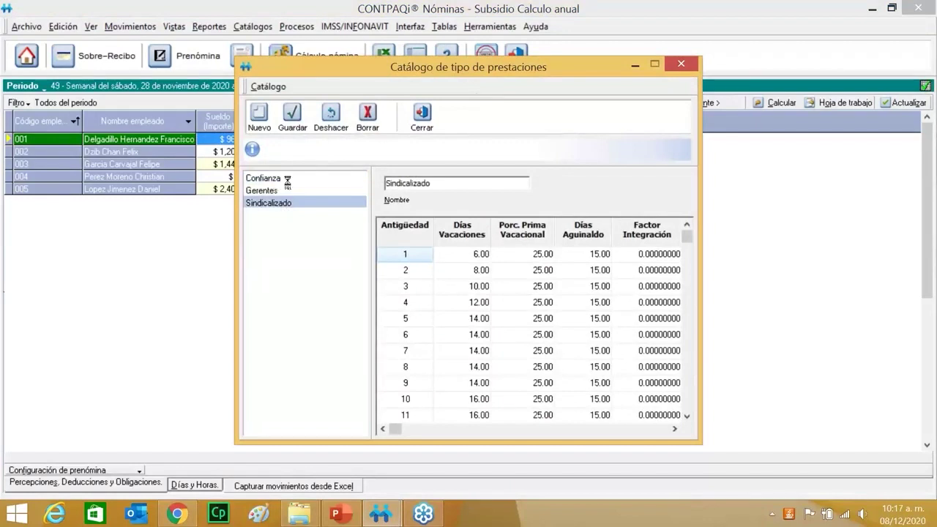
left_click(285, 180)
left_click(285, 208)
left_click(281, 181)
left_click(279, 205)
left_click(279, 180)
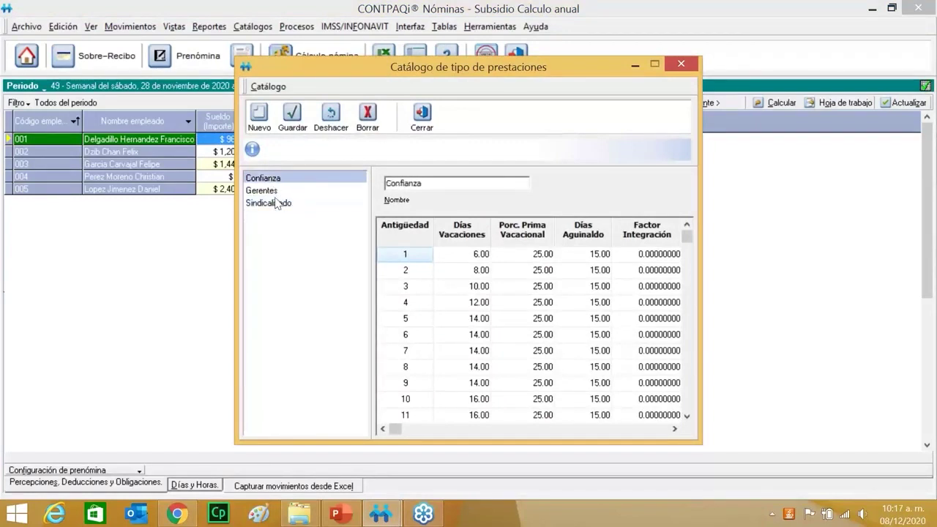
left_click(280, 207)
left_click(279, 179)
left_click(282, 205)
left_click(278, 182)
left_click(278, 206)
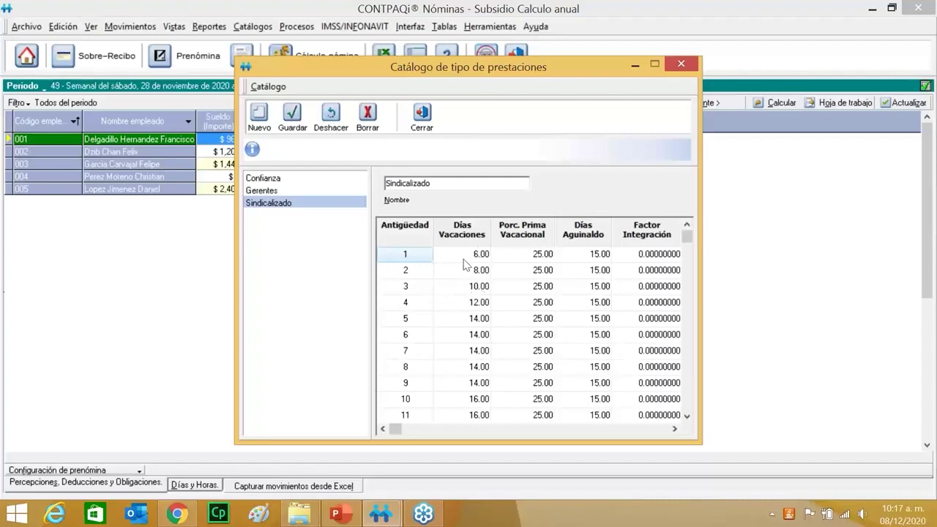
- Compare the Gerentes benefit table's vacation days, vacation premium and year-end bonus days with those of Sindicalizado and Confianza
left_click(271, 192)
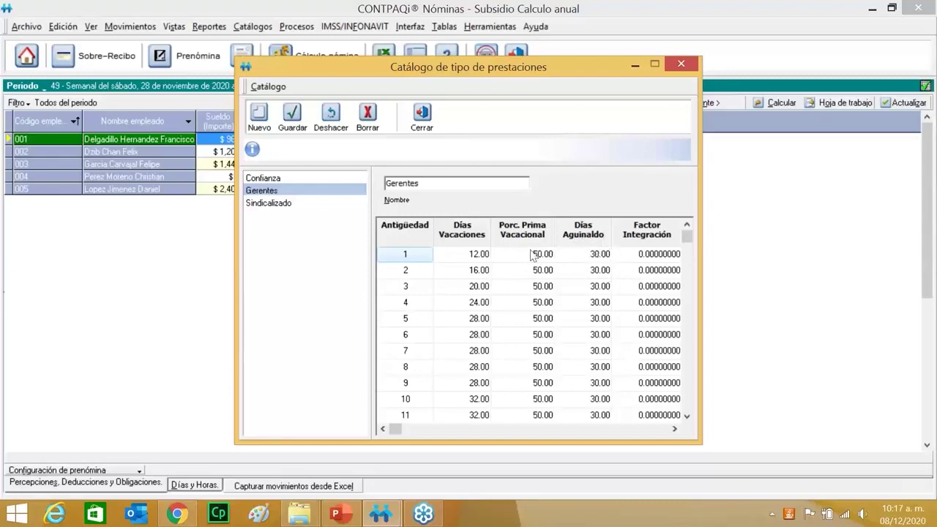
left_click(287, 204)
left_click(281, 177)
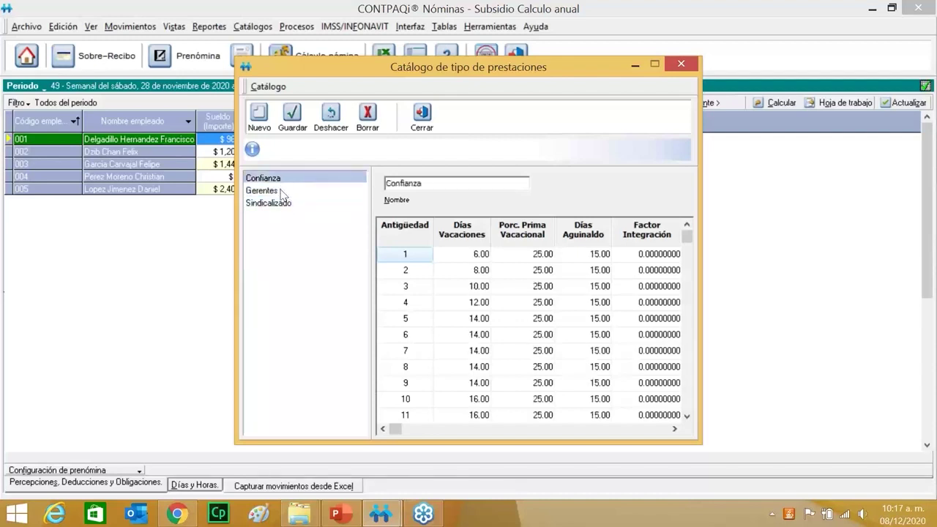
left_click(282, 191)
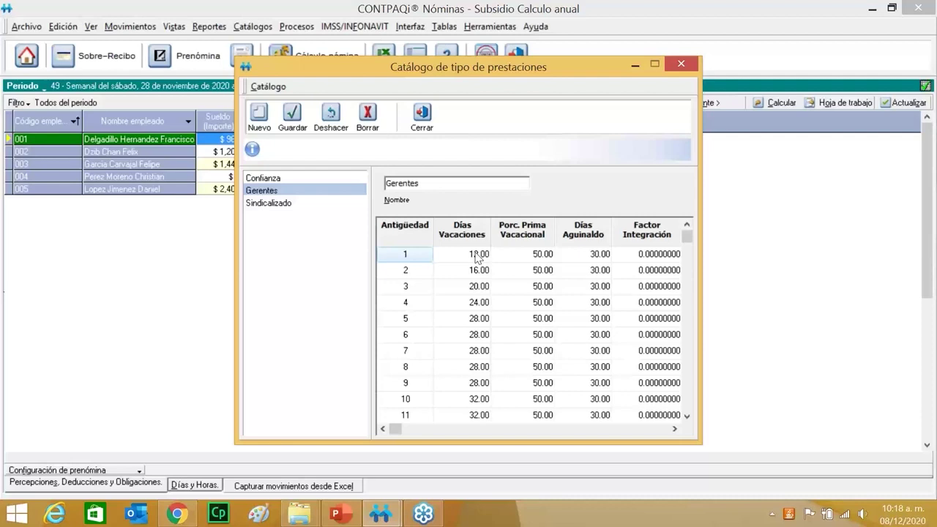
- Create a new benefits table named Ventas and save it
left_click(259, 116)
type("Ven")
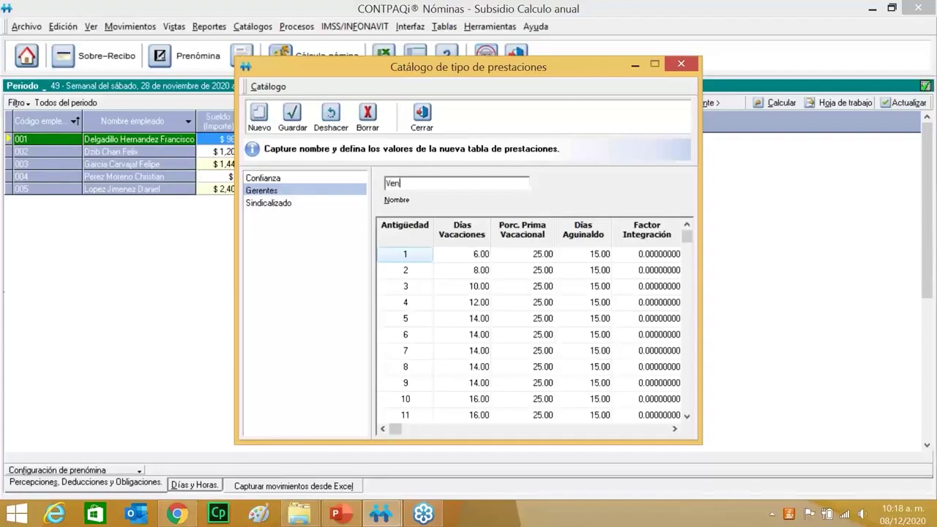
left_click(292, 116)
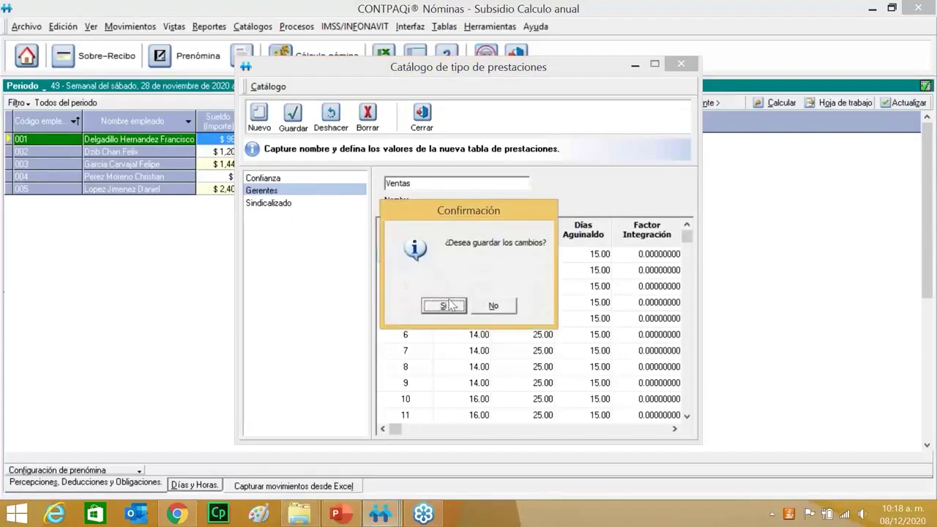
left_click(452, 305)
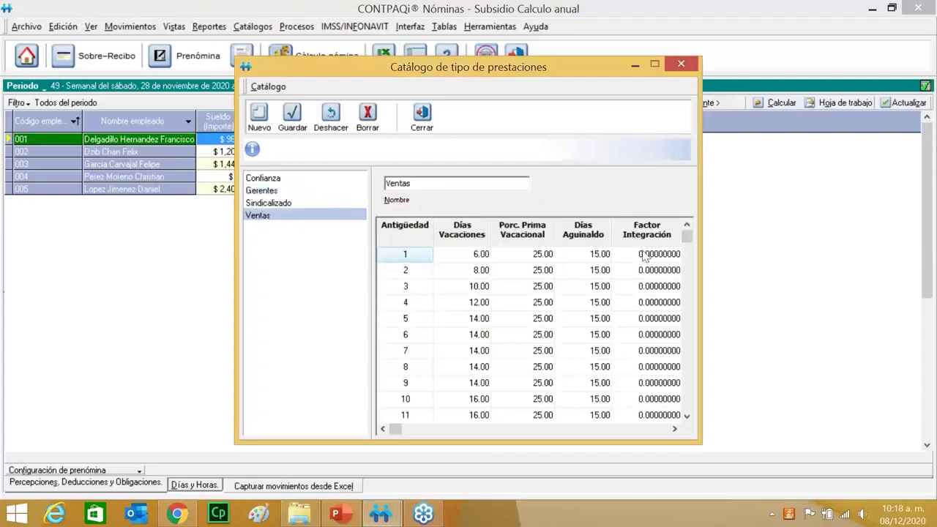
- Set Días Aguinaldo to 20 for seniority years 1 through 20 in the Ventas table, then save and close the catalog
left_click(598, 258)
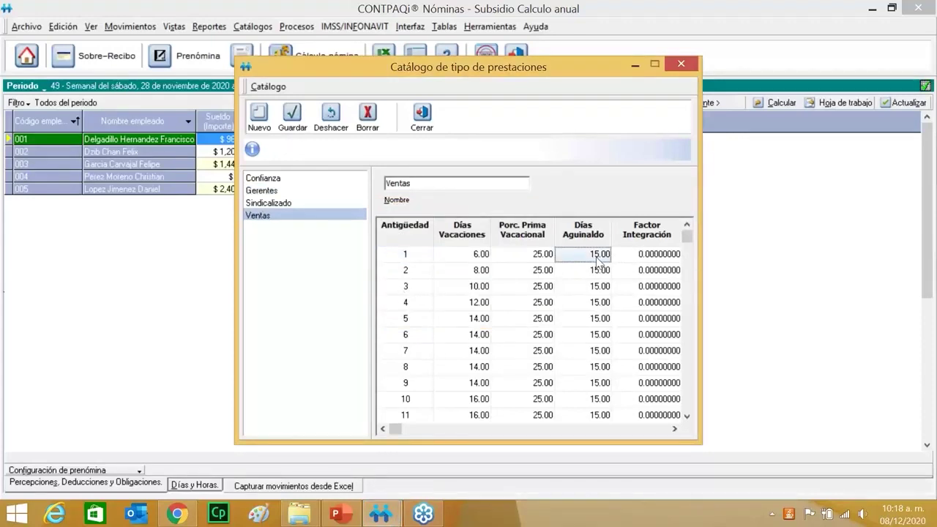
type("20")
key("Down")
type("20")
key("Down")
type("20")
key("Down")
type("20")
key("Down")
type("20")
key("Down")
type("20")
key("Down")
type("20")
key("Down")
type("20")
key("Down")
type("20")
key("Down")
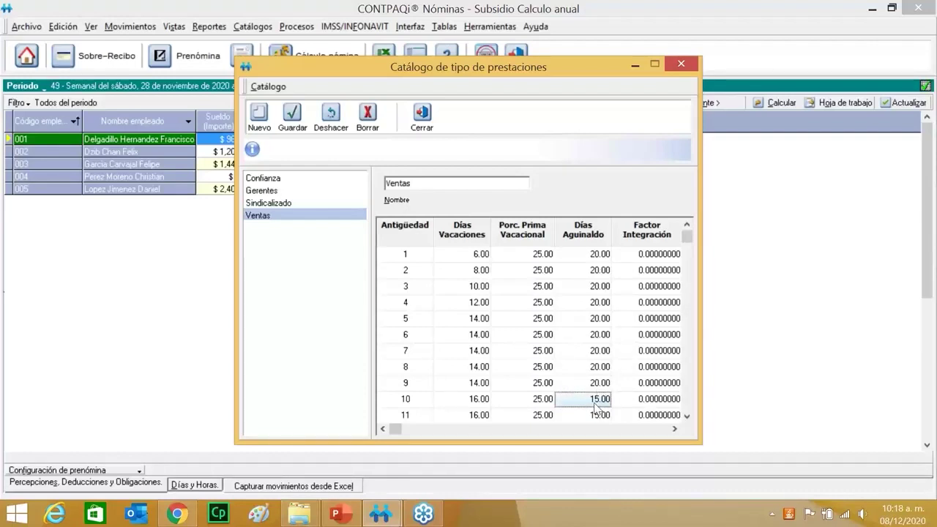
type("20")
key("Down")
type("20")
key("Down")
type("20")
key("Down")
type("20")
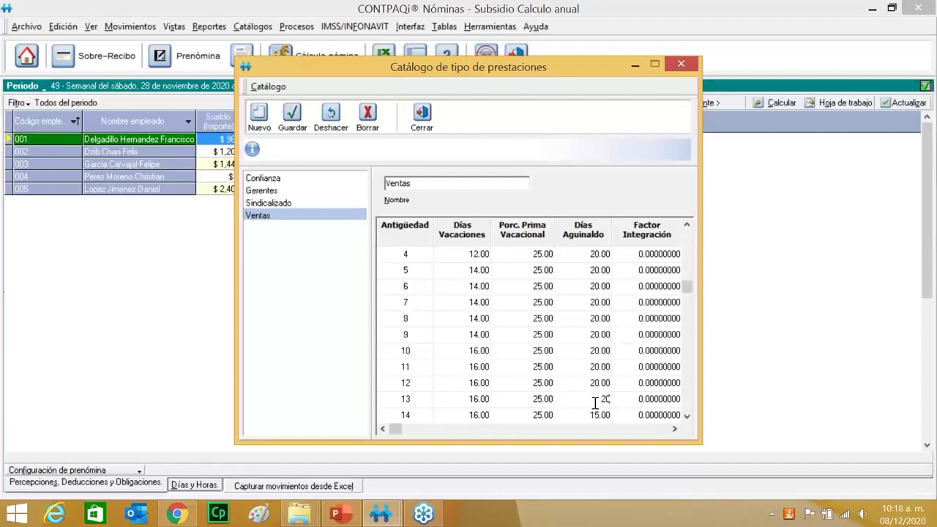
key("Down")
type("20")
key("Down")
type("20")
key("Down")
type("20")
key("Down")
type("20")
key("Down")
type("20")
key("Down")
type("20")
key("Down")
type("20")
left_click(590, 383)
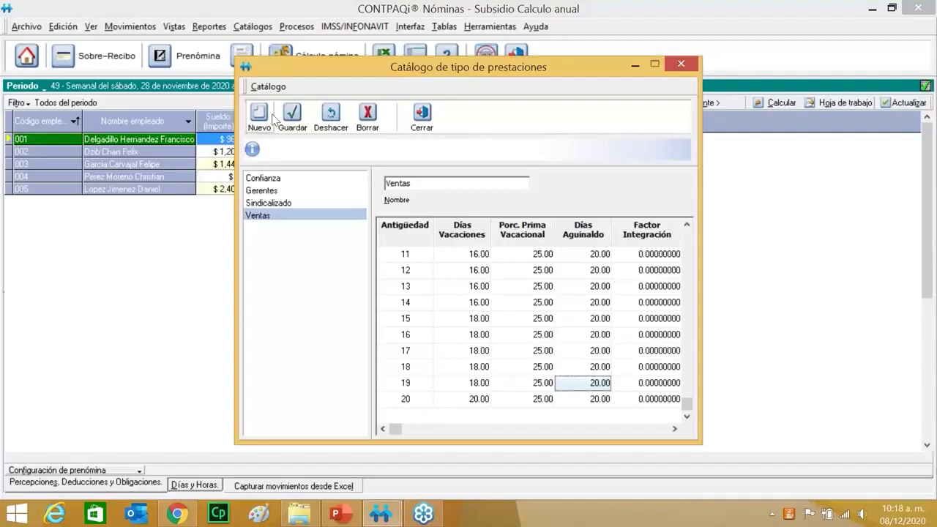
left_click(298, 121)
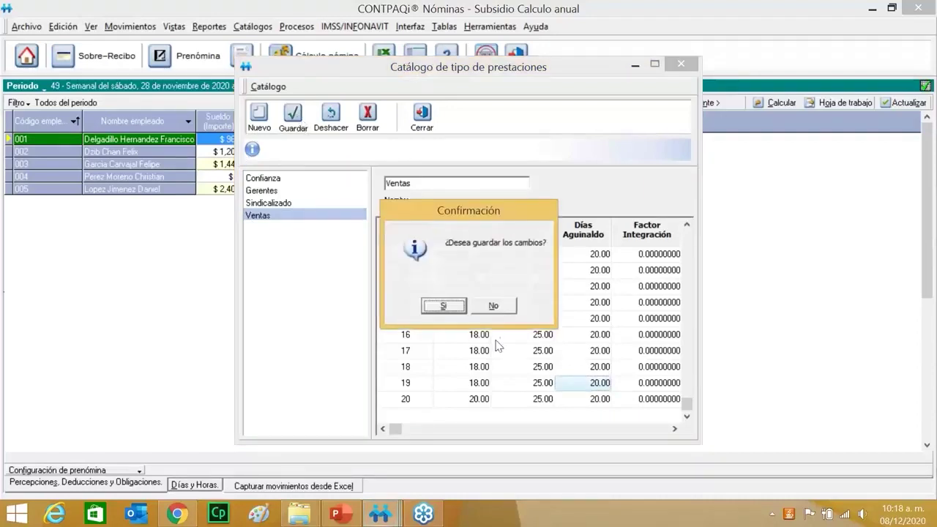
left_click(441, 307)
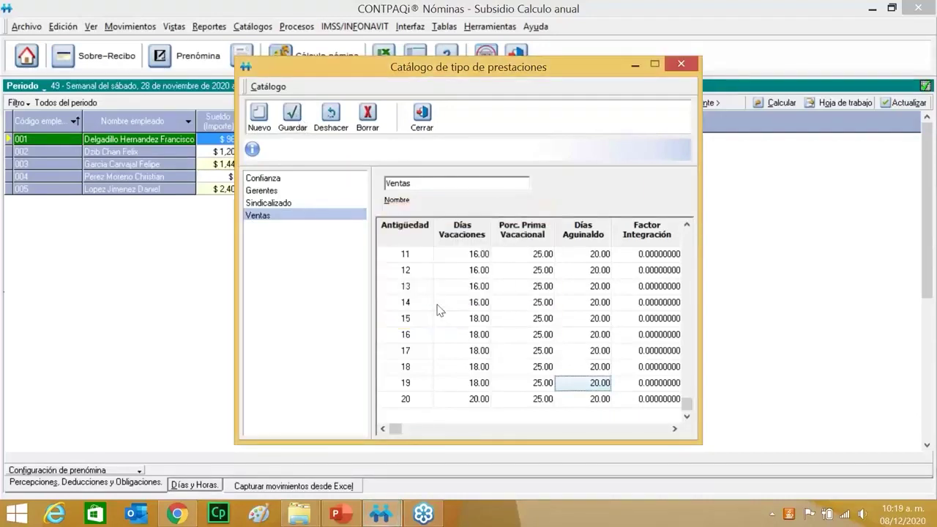
left_click(422, 117)
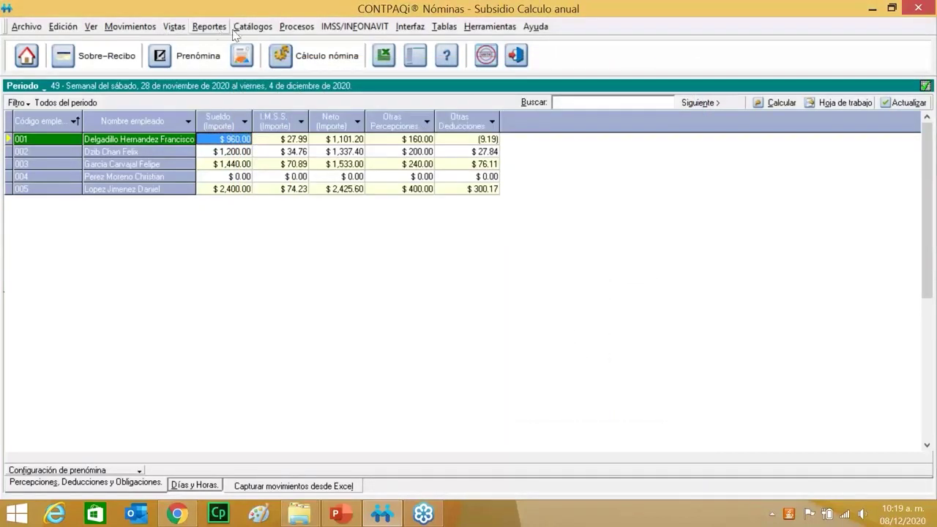
- Open the employee catalog and check the Tipo de Prestación assigned to each employee
left_click(252, 27)
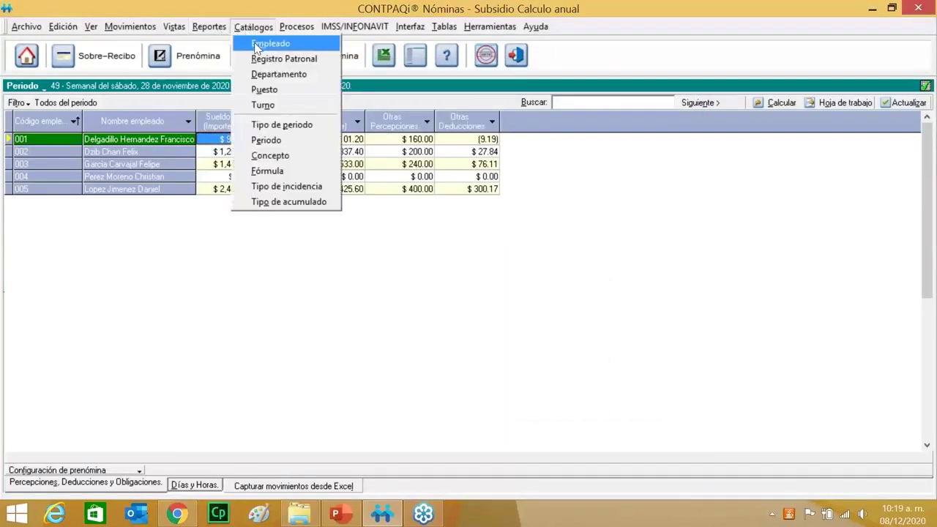
left_click(258, 45)
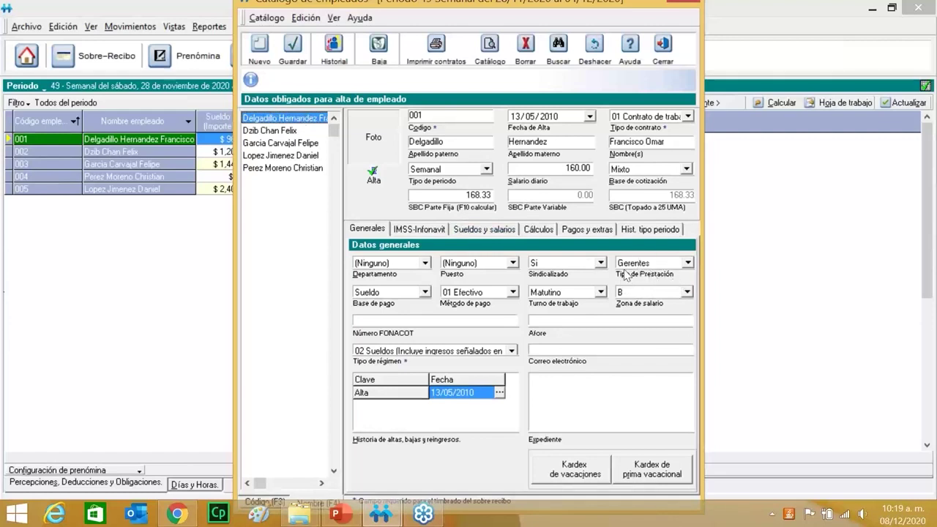
left_click(279, 131)
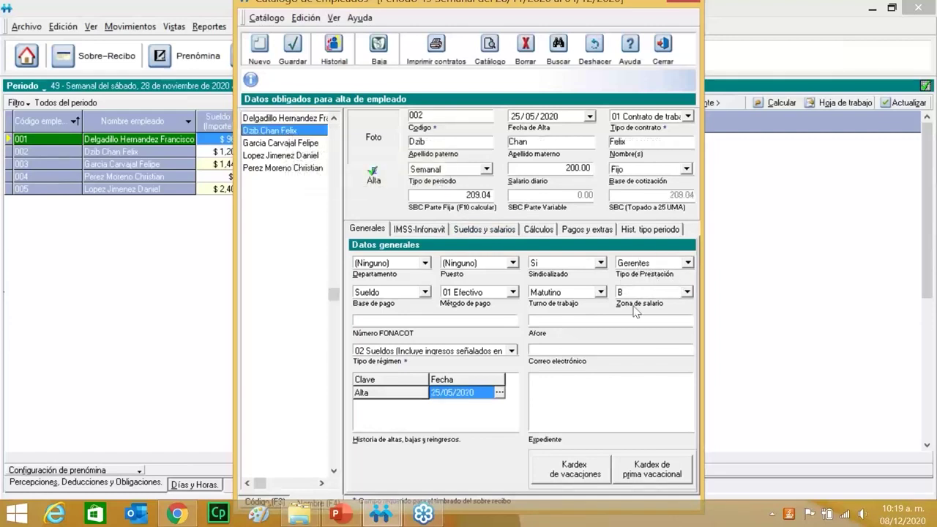
left_click(294, 144)
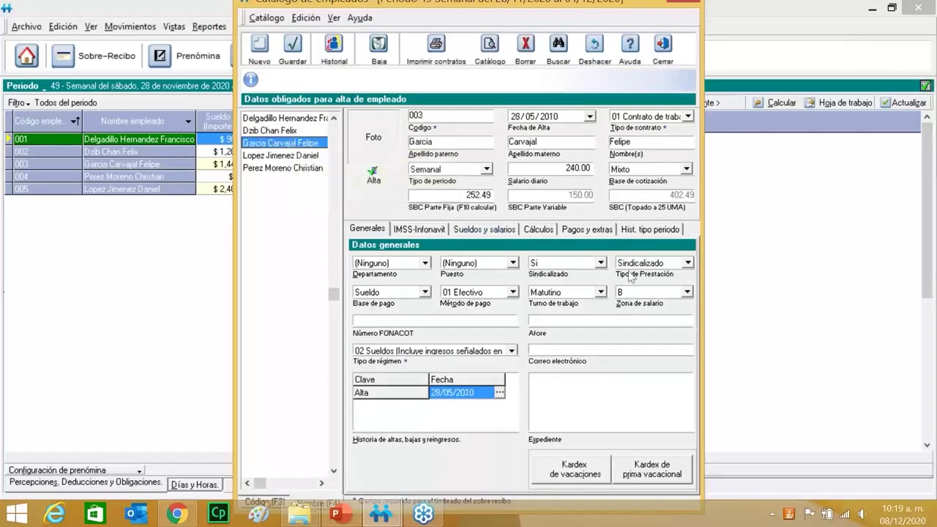
left_click(282, 155)
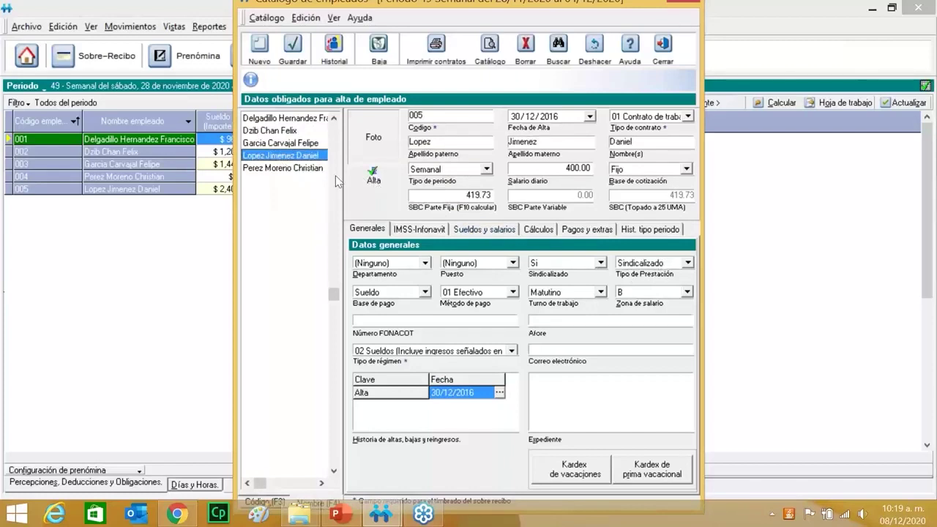
left_click(300, 168)
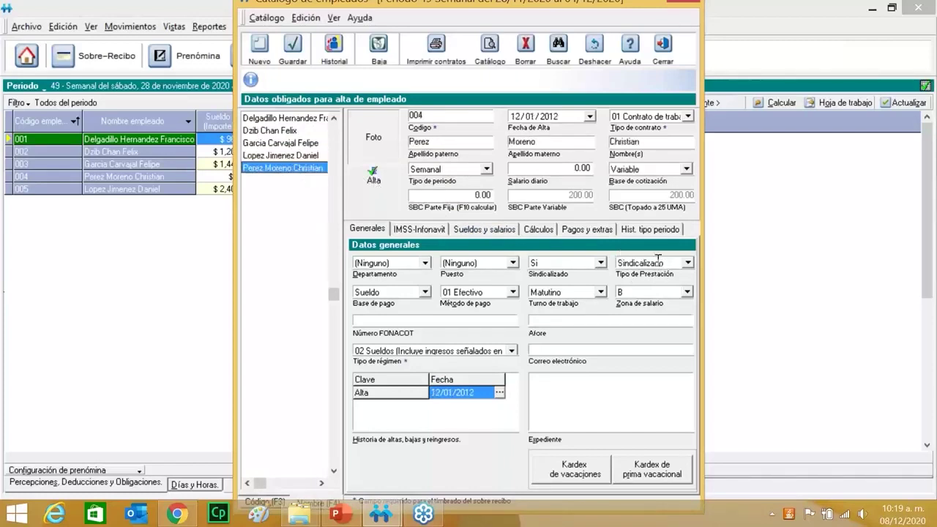
- Change the Tipo de Prestación of the fourth employee in the list to Ventas and accept the notice
left_click(291, 156)
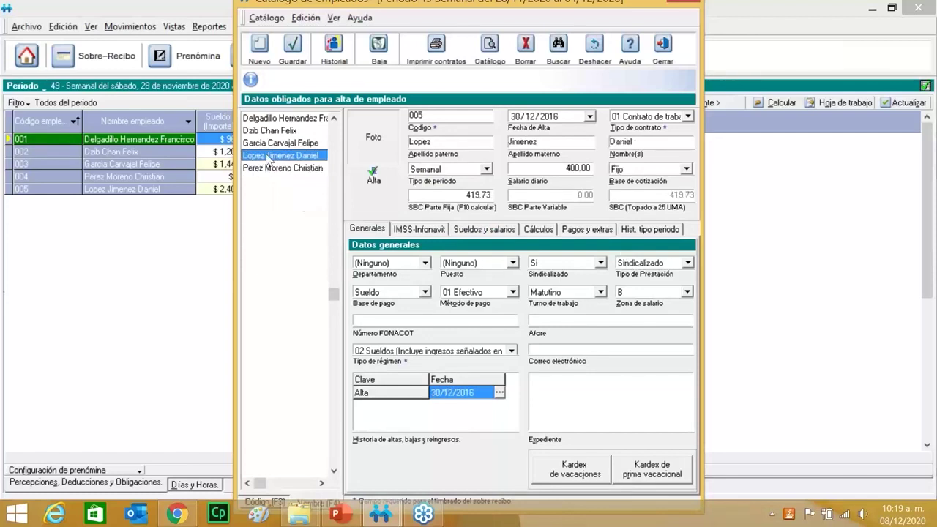
left_click(689, 263)
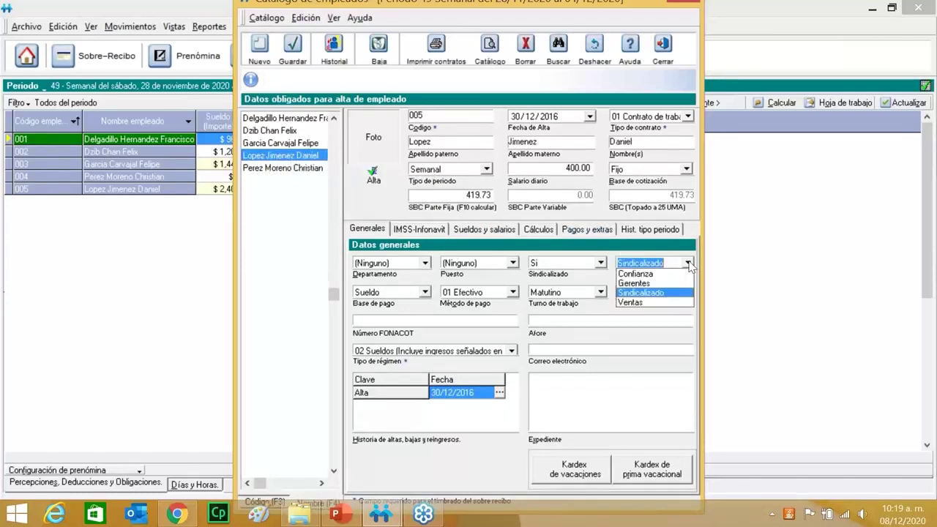
left_click(667, 304)
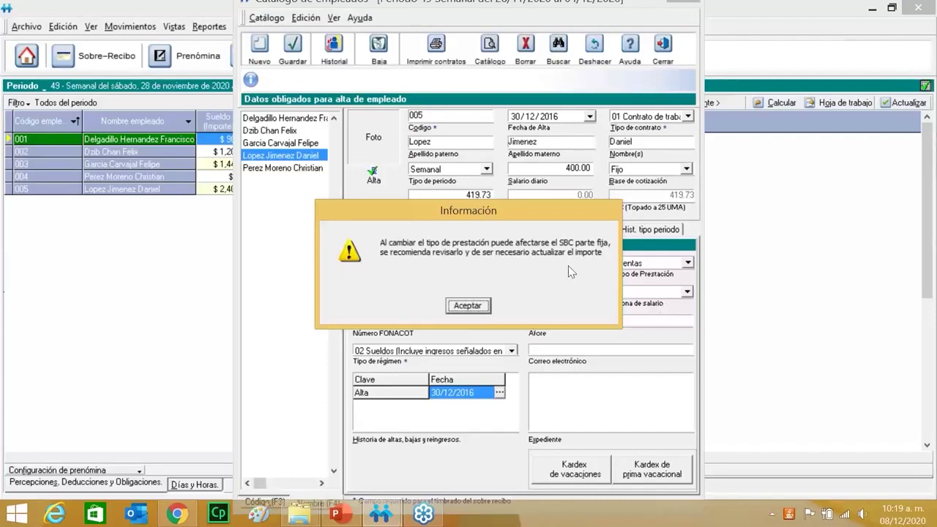
left_click_drag(498, 212, 566, 241)
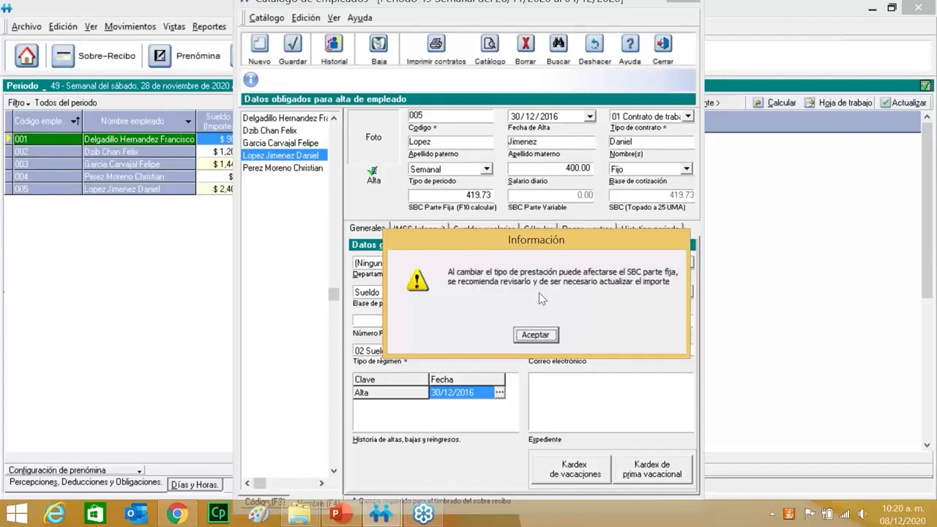
left_click(535, 334)
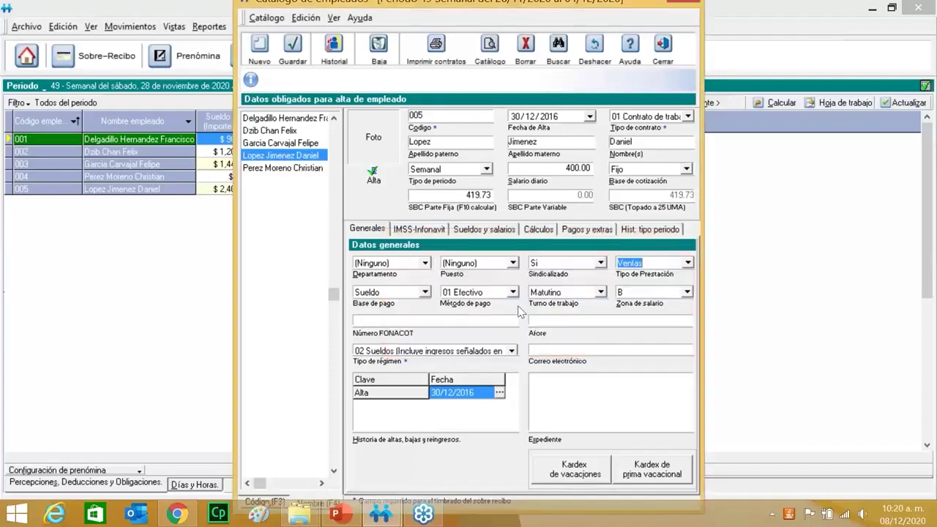
- Recalculate the same employee's SBC Parte Fija and save the record, continuing past both confirmations
left_click(469, 195)
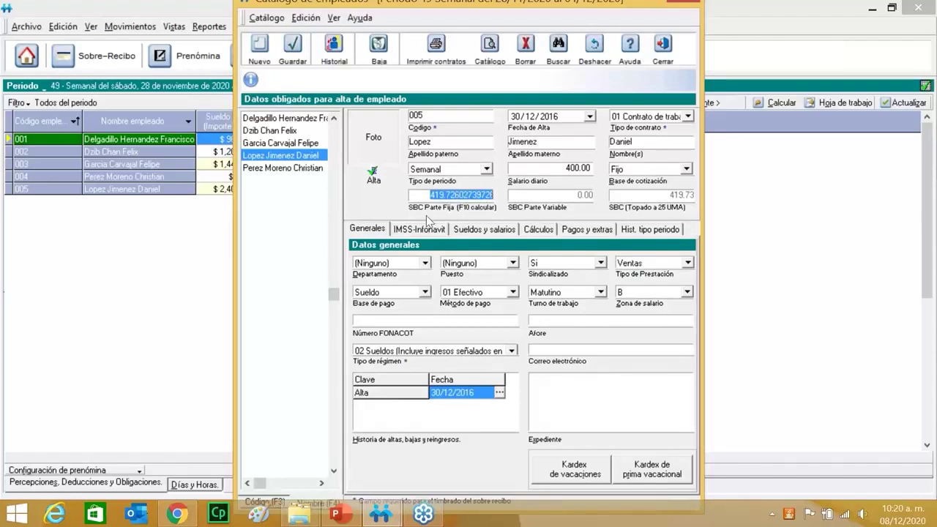
key("F10")
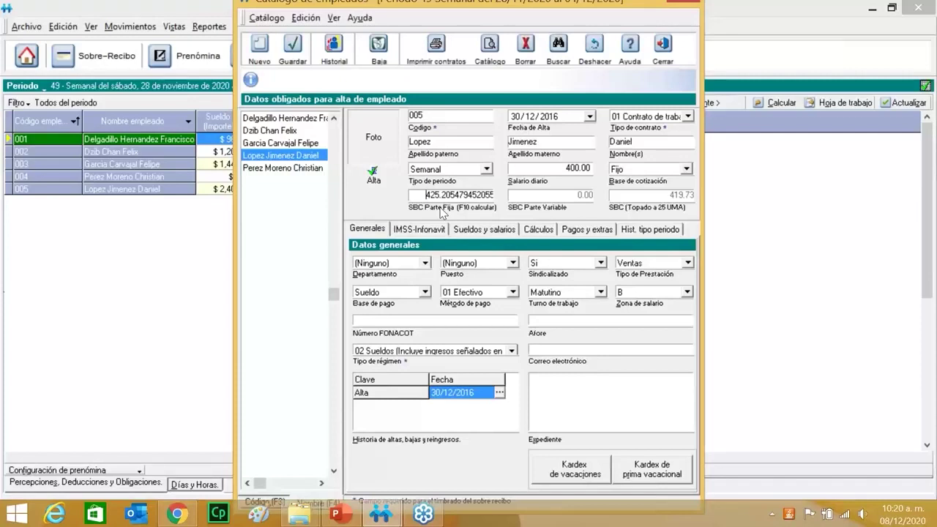
left_click(300, 62)
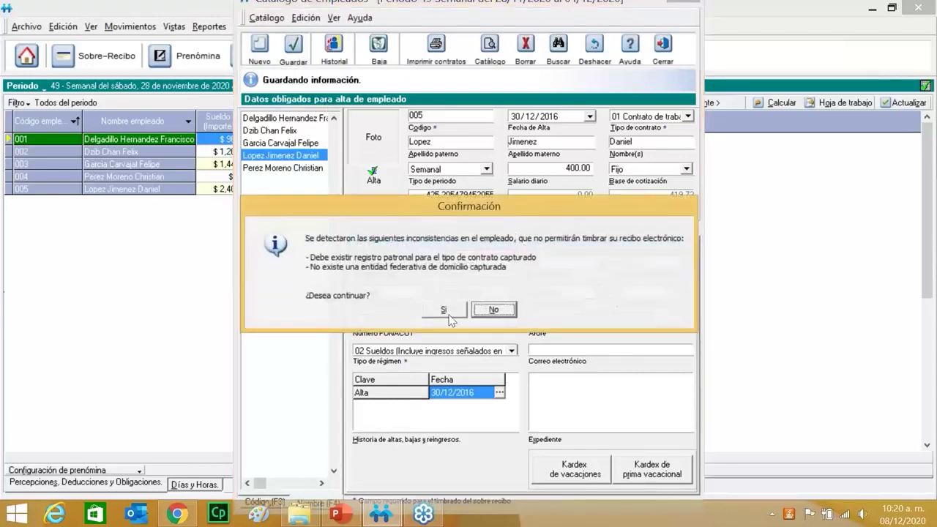
left_click(444, 308)
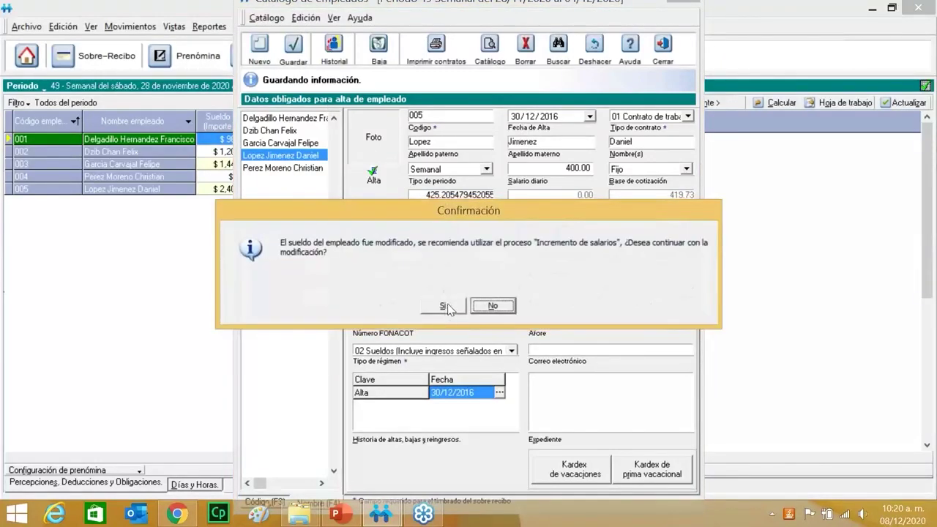
left_click(458, 308)
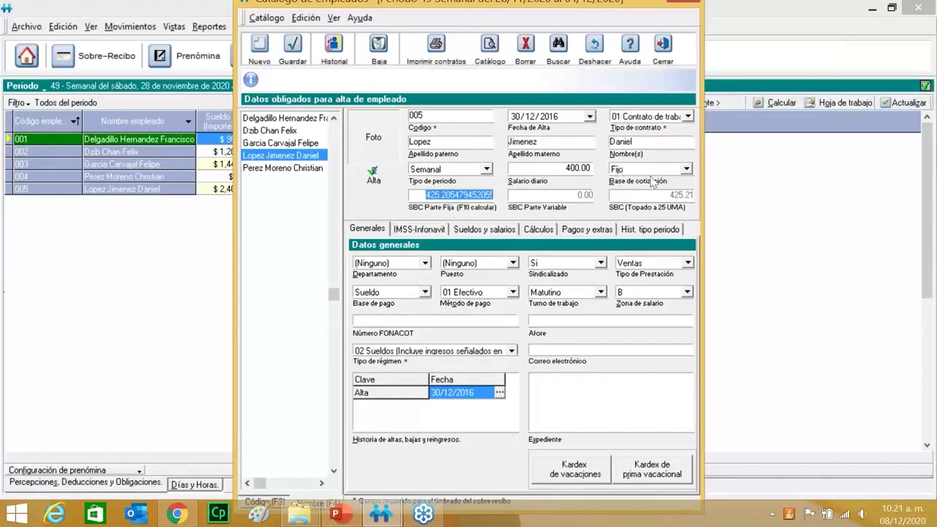
- Review the Salario diario, Base de cotización and SBC values of all five employees in the catalog, one after another
left_click(284, 119)
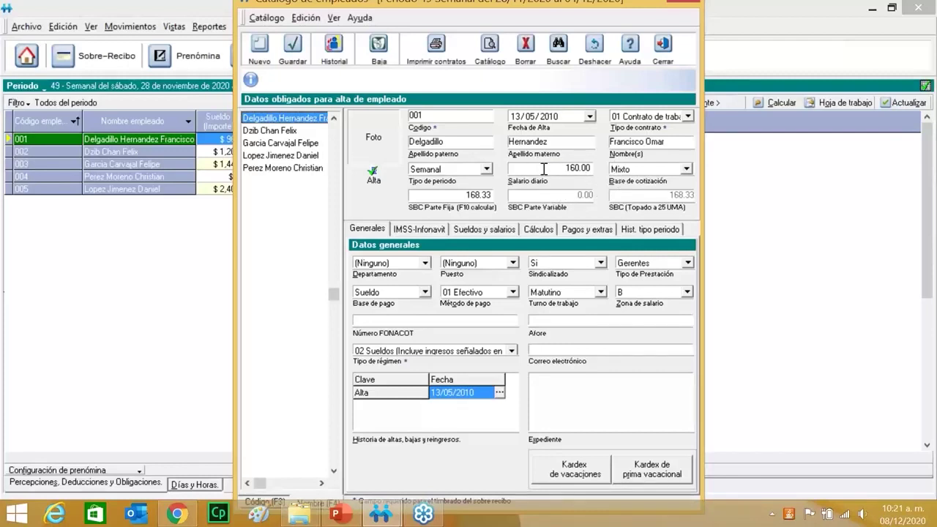
left_click(284, 132)
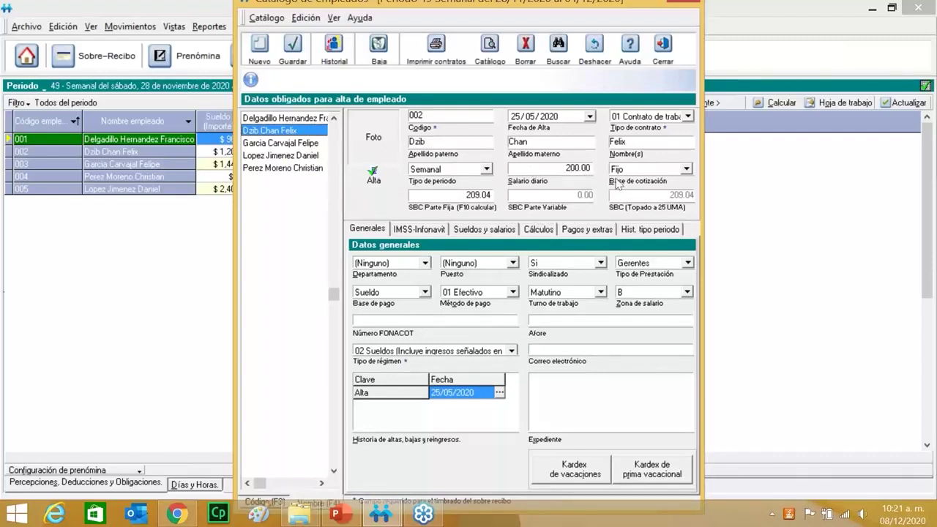
left_click(319, 144)
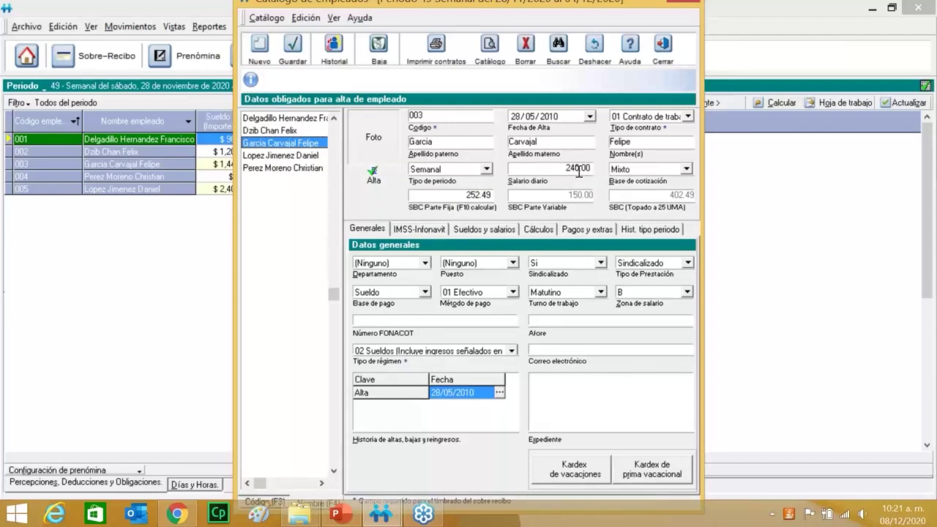
left_click(313, 156)
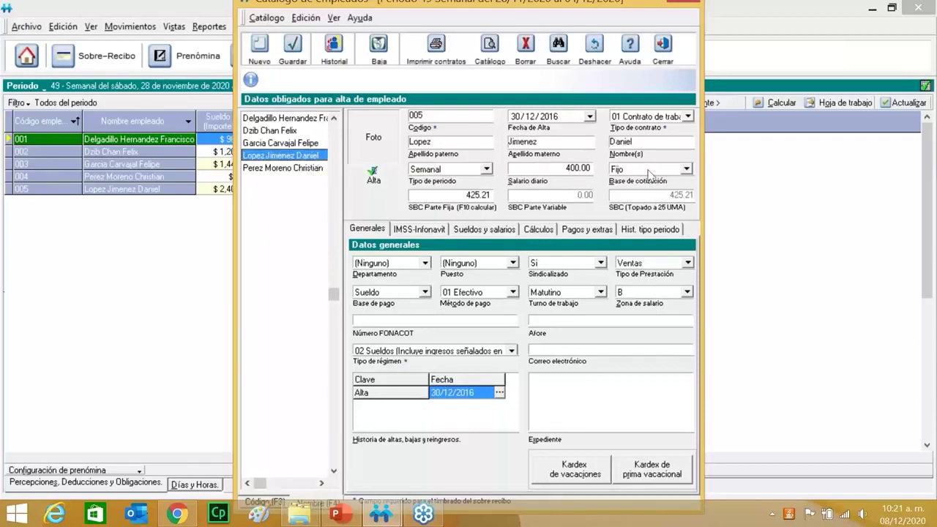
left_click(298, 171)
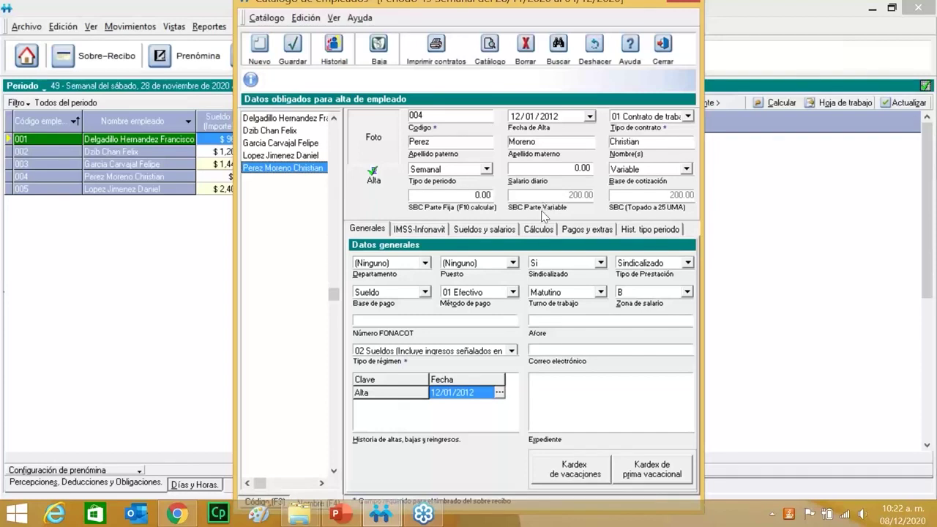
- Check the Cálculo aguinaldo setting in the calculation data of several employees, then close the employee catalog
left_click(541, 232)
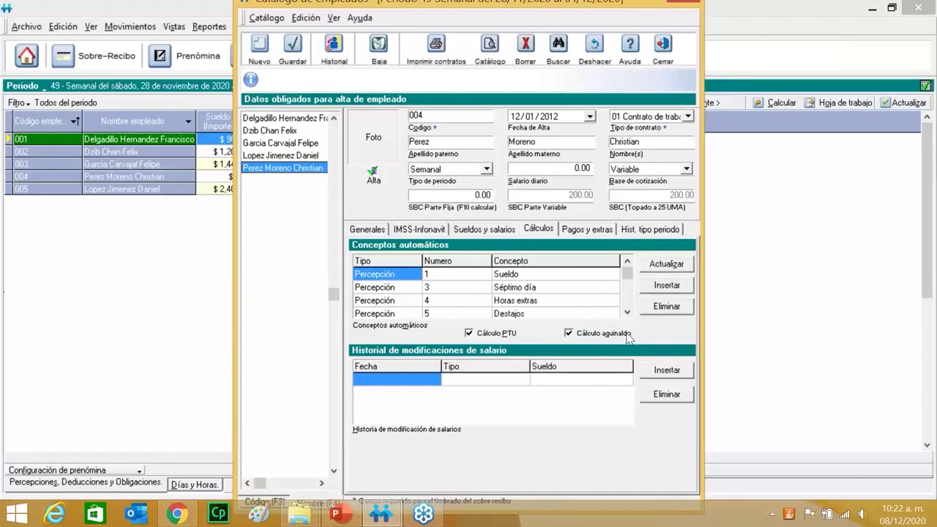
left_click(297, 143)
left_click(298, 130)
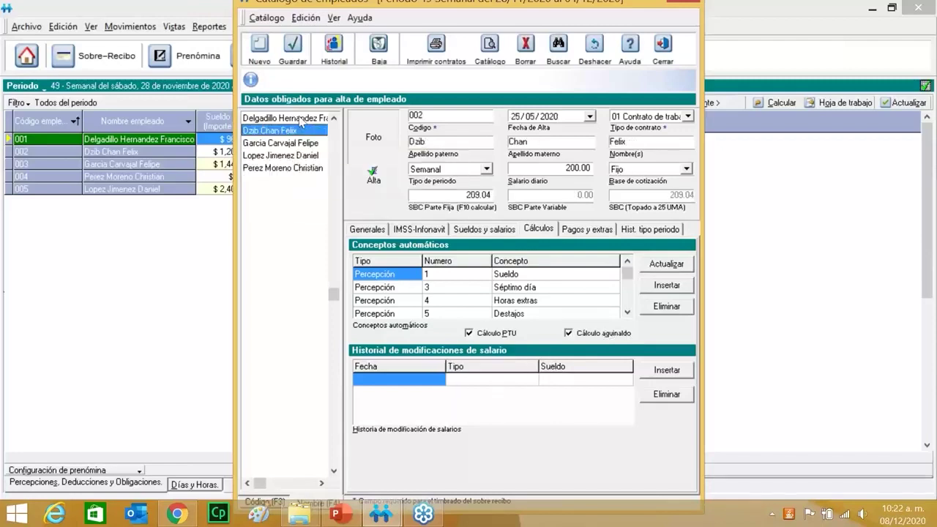
left_click(300, 119)
left_click(304, 155)
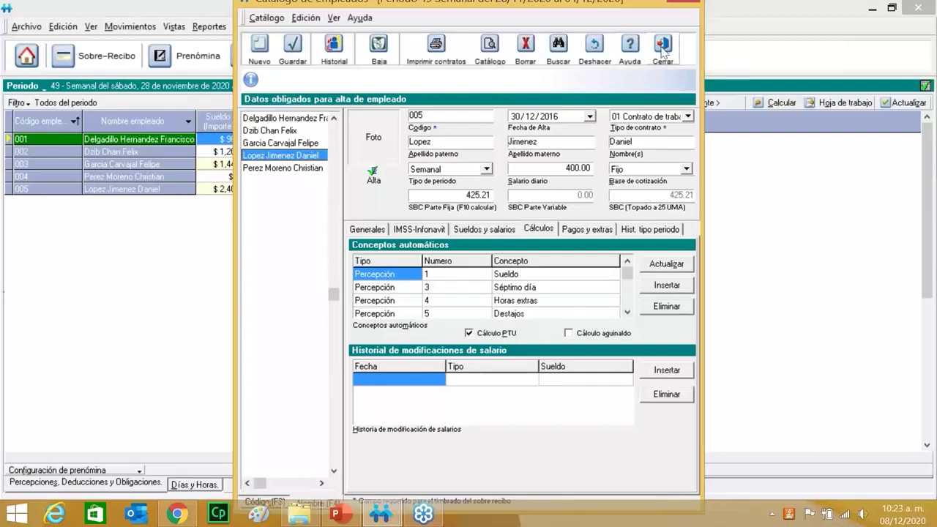
left_click(662, 47)
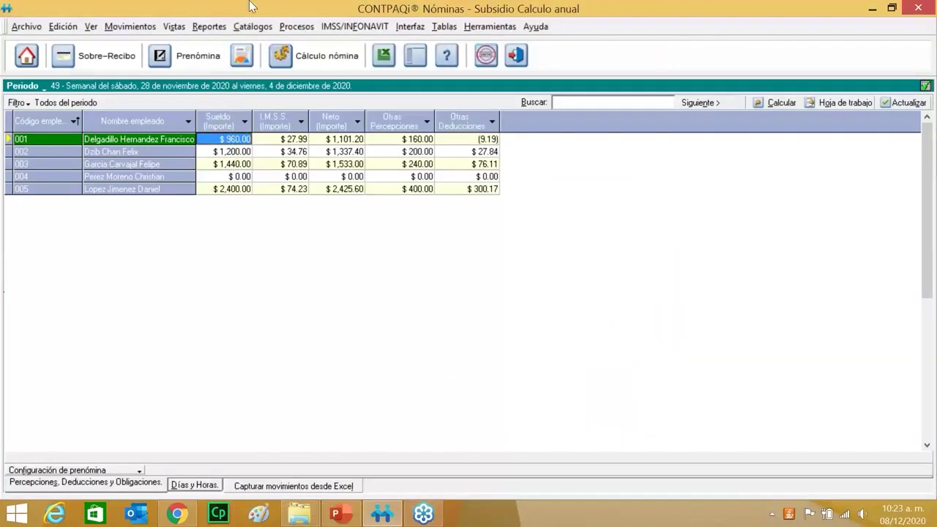
- Open the company catalog, check which concept is assigned as Concepto de aguinaldo for Subsidio Calculo anual, and close it
left_click(27, 28)
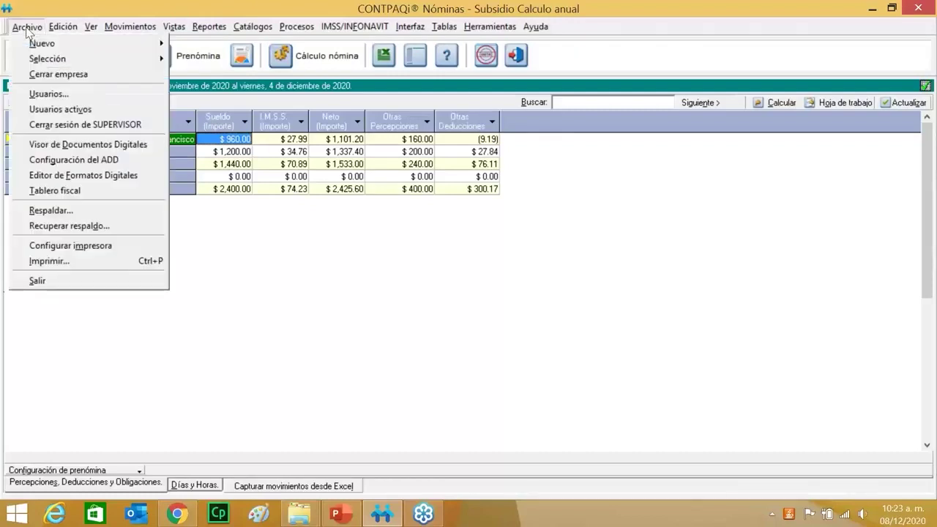
mouse_move(119, 45)
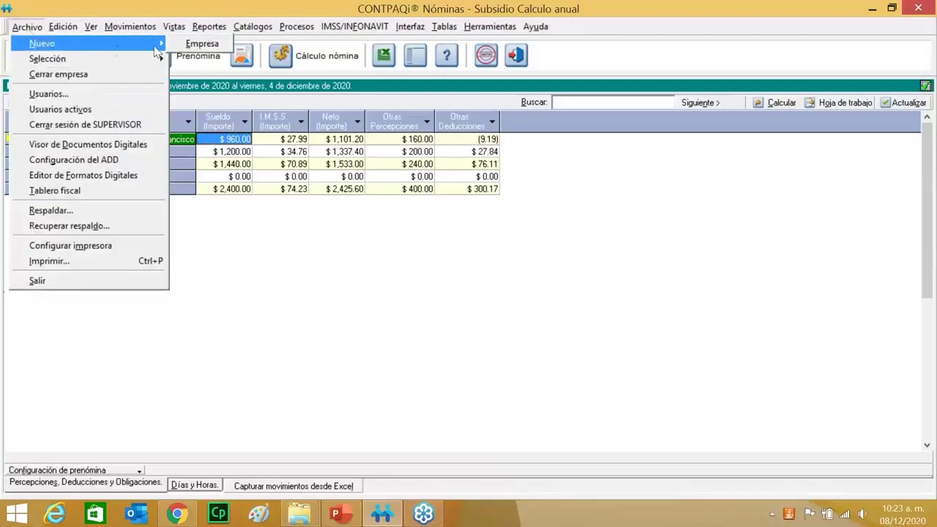
left_click(200, 44)
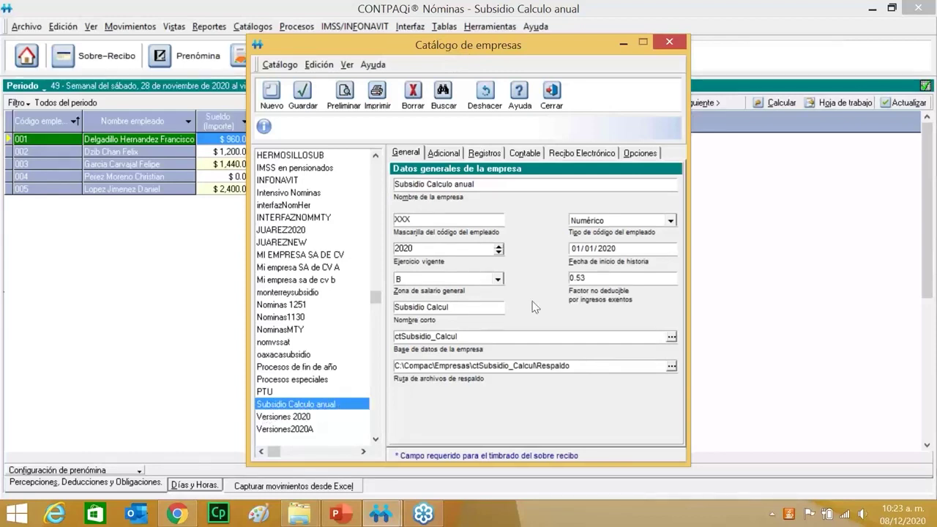
left_click(638, 156)
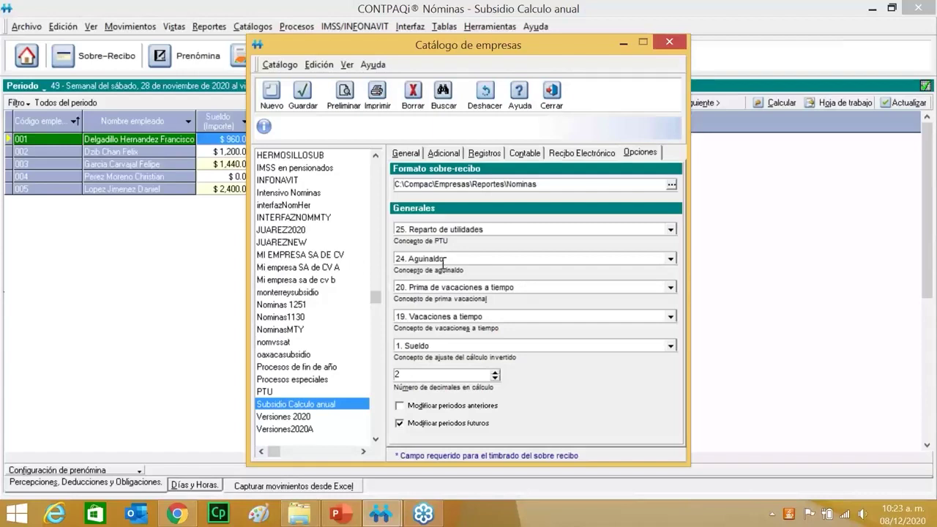
left_click(553, 94)
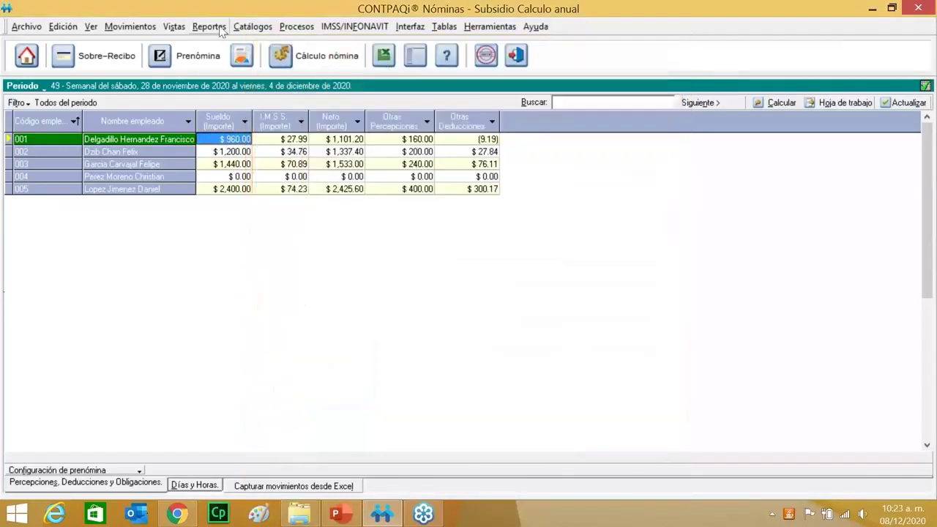
- Open the Aguinaldo concept in the concept catalog and examine the parts of its Importe total formula in the expression editor
left_click(254, 28)
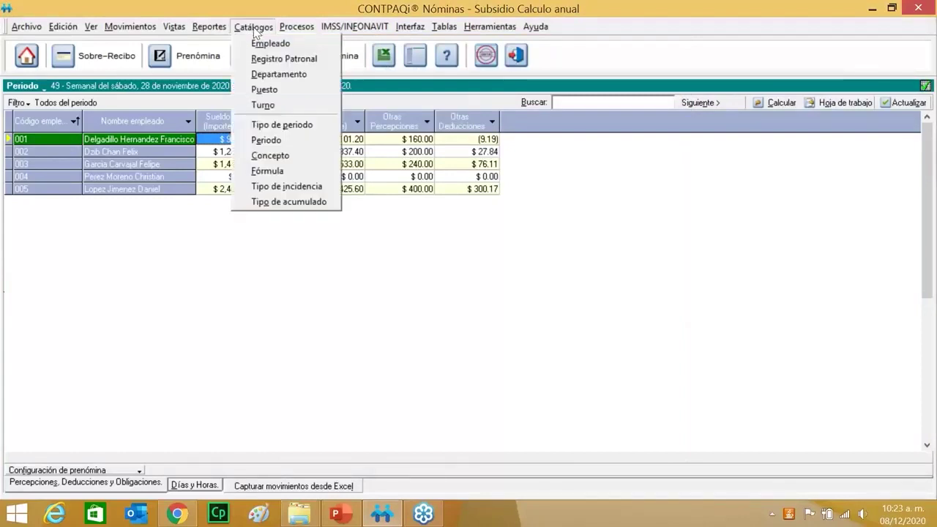
left_click(290, 154)
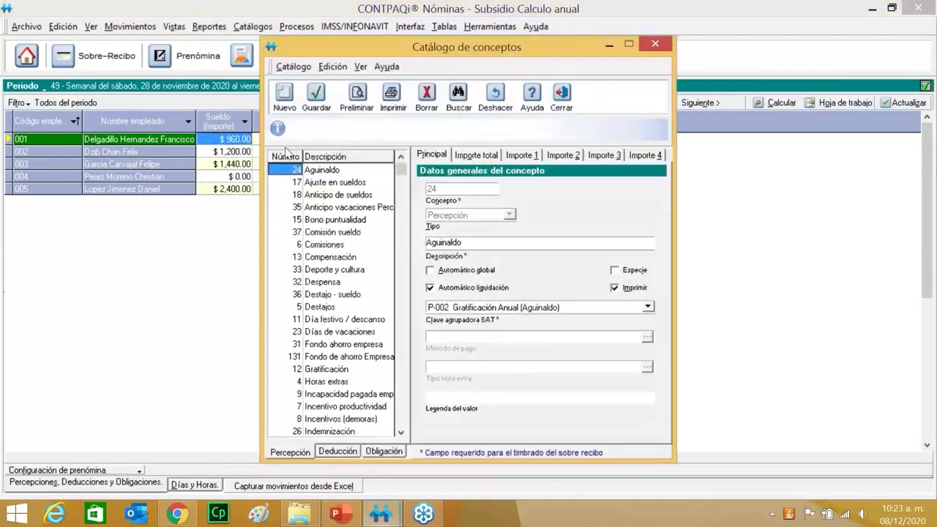
left_click(339, 171)
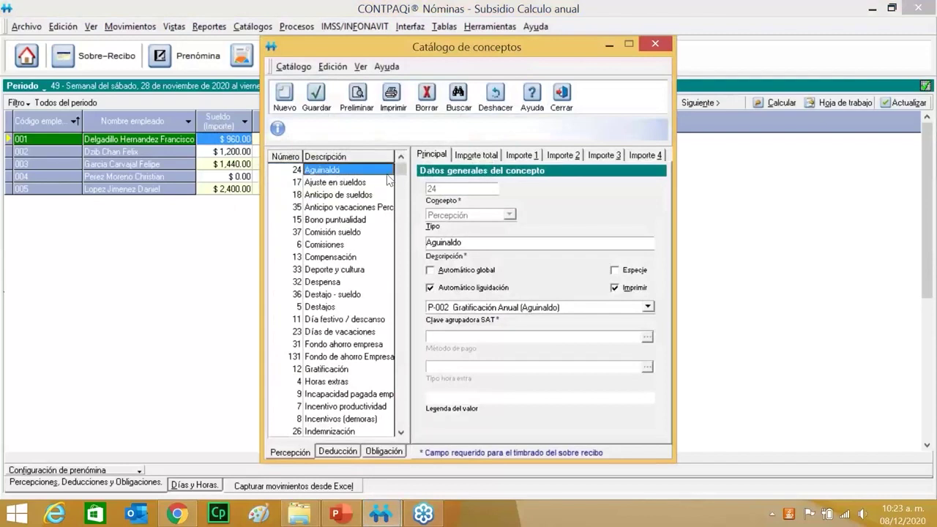
left_click(468, 158)
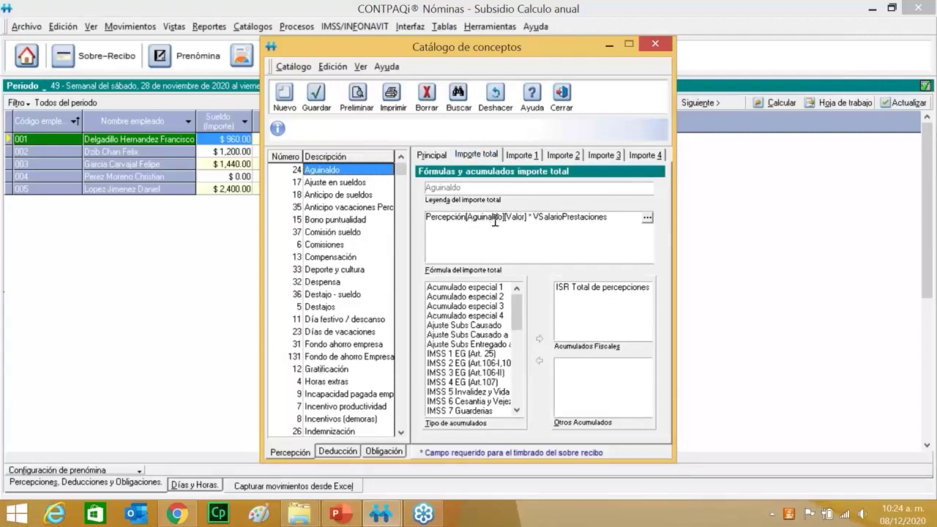
left_click_drag(430, 218, 527, 222)
double_click(529, 223)
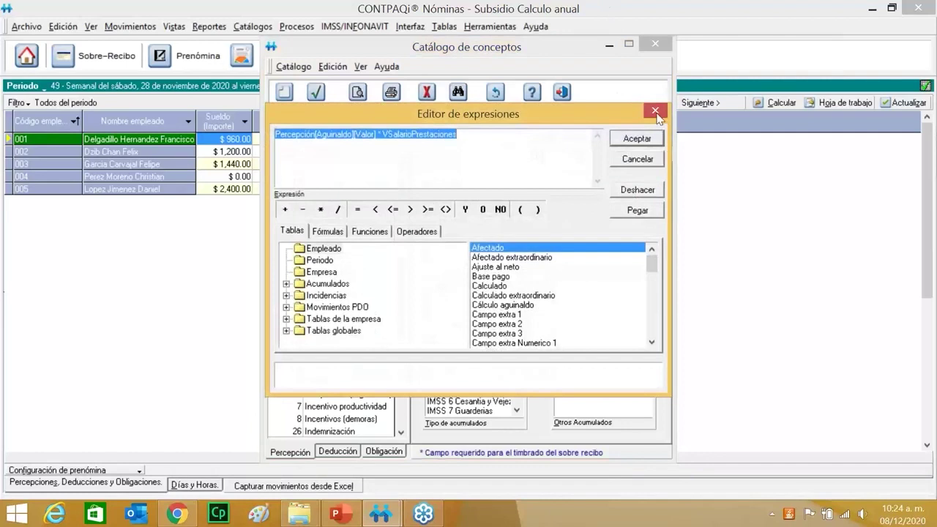
left_click(313, 161)
left_click_drag(375, 137, 278, 145)
left_click_drag(382, 139, 466, 145)
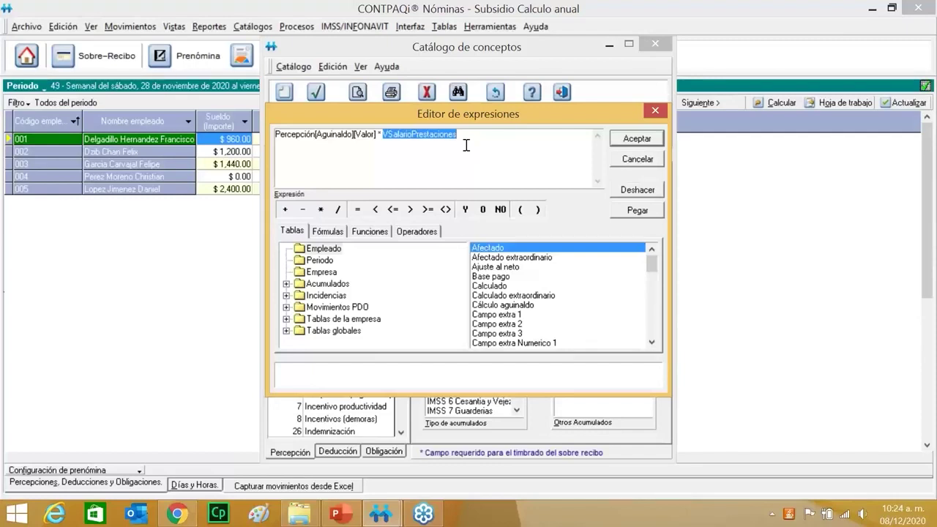
left_click(655, 112)
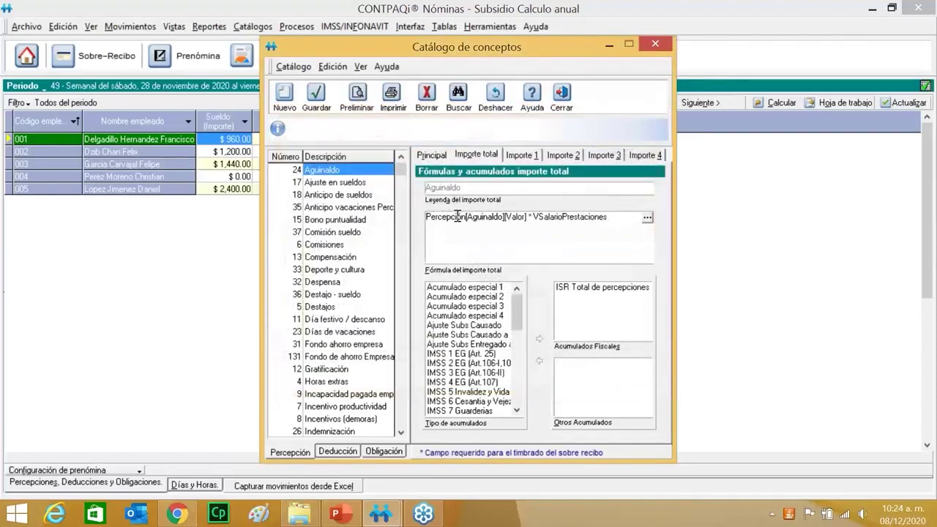
- Examine the Exento ISR formula in the Aguinaldo concept's Importe 2, including its MAX, AcumuladoAnual and UMA parts, then close the expression editor
left_click(555, 156)
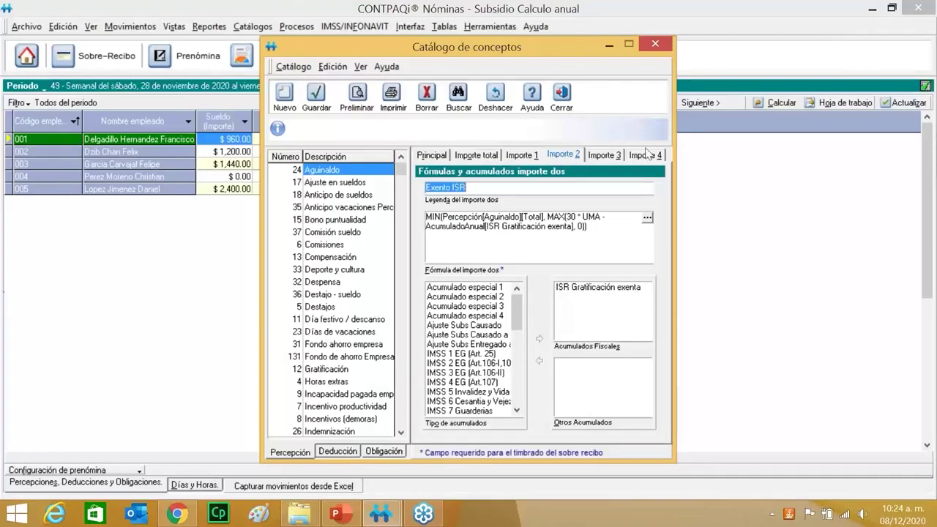
left_click(647, 219)
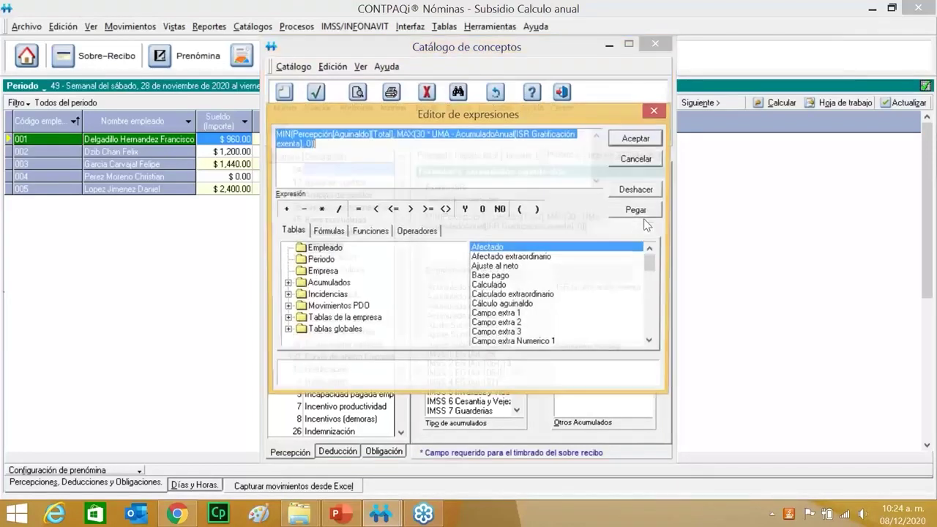
left_click(534, 173)
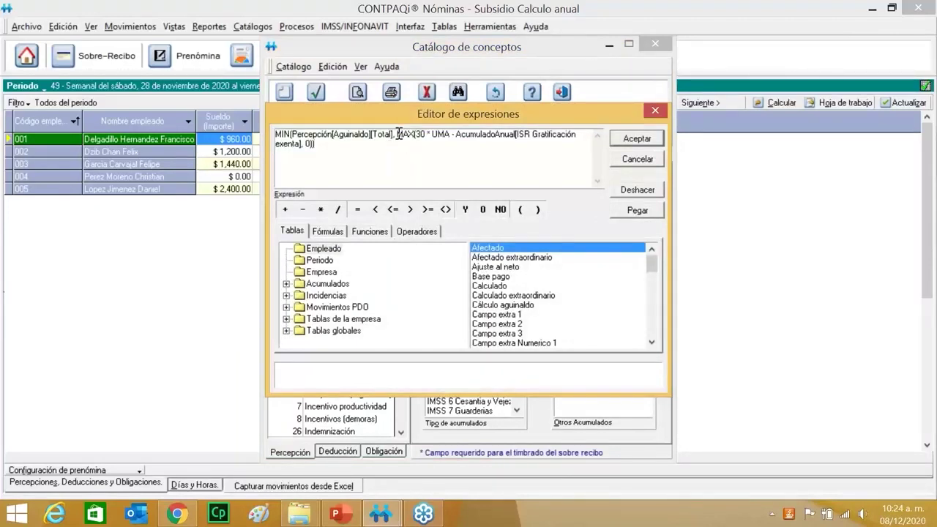
left_click(927, 67)
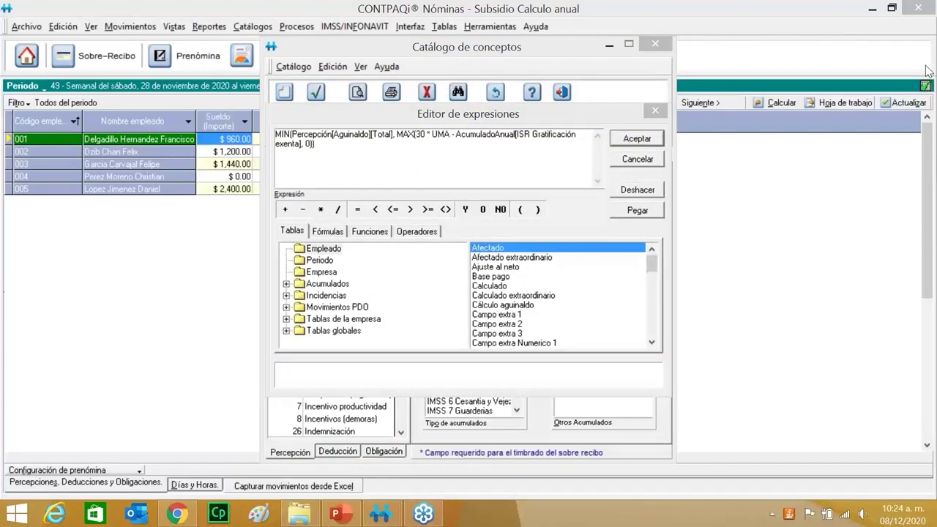
left_click_drag(394, 132, 422, 158)
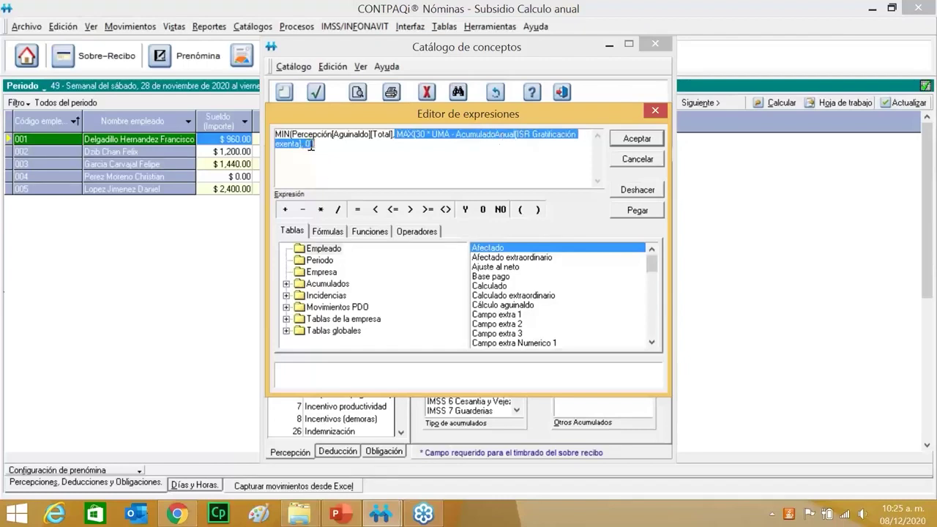
left_click_drag(411, 120, 271, 123)
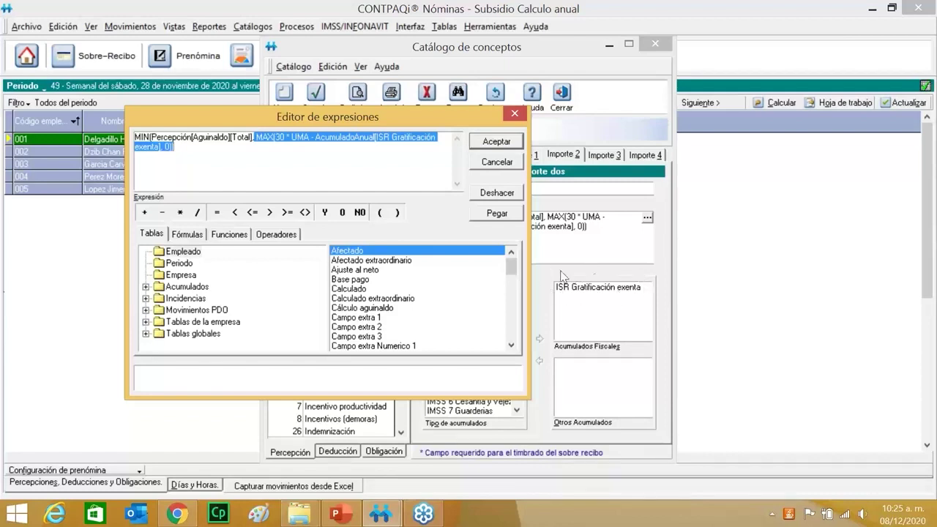
left_click(317, 139)
left_click_drag(315, 139, 161, 150)
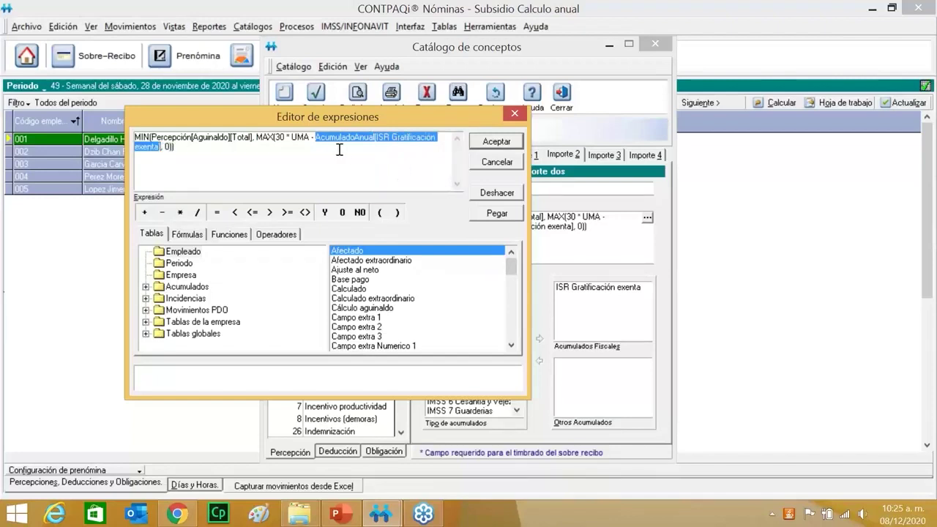
left_click_drag(275, 138, 309, 140)
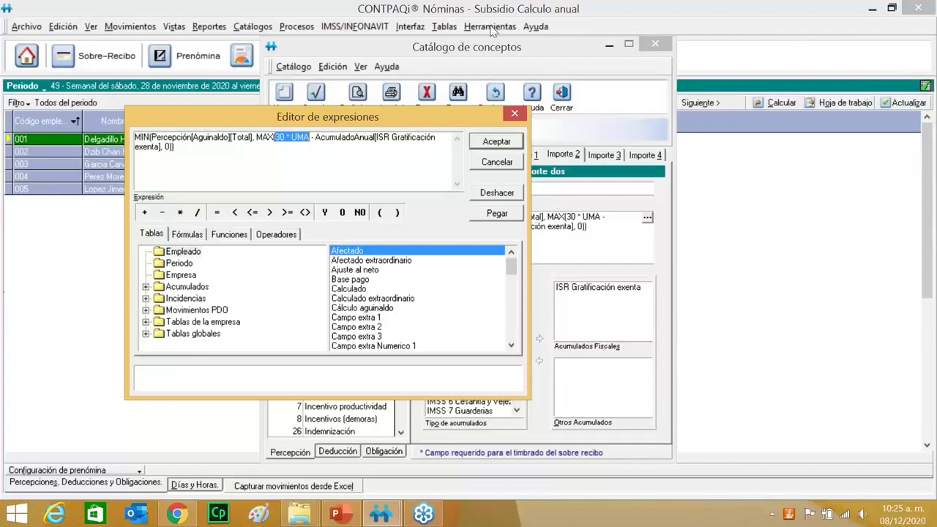
left_click(515, 114)
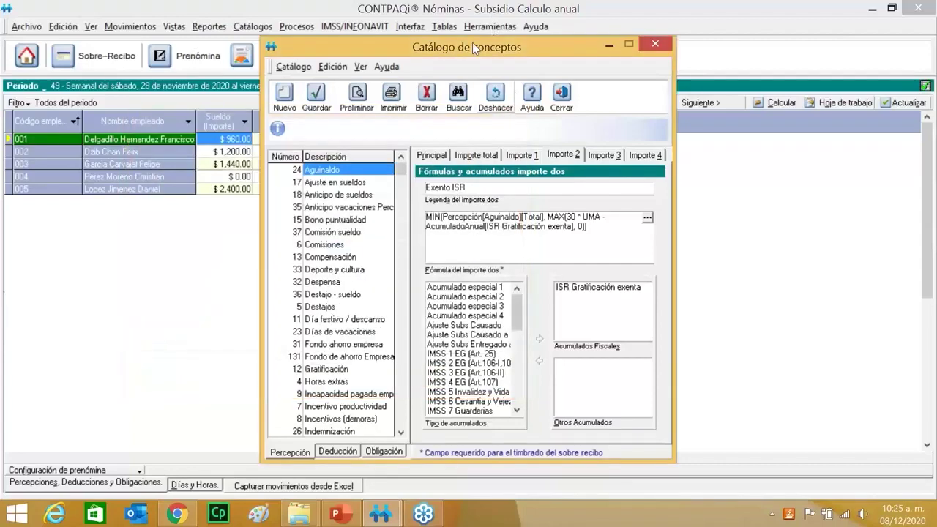
- Open the company tables catalog and look up the UMA value for the period starting 01/02/2020
left_click(444, 27)
left_click(463, 42)
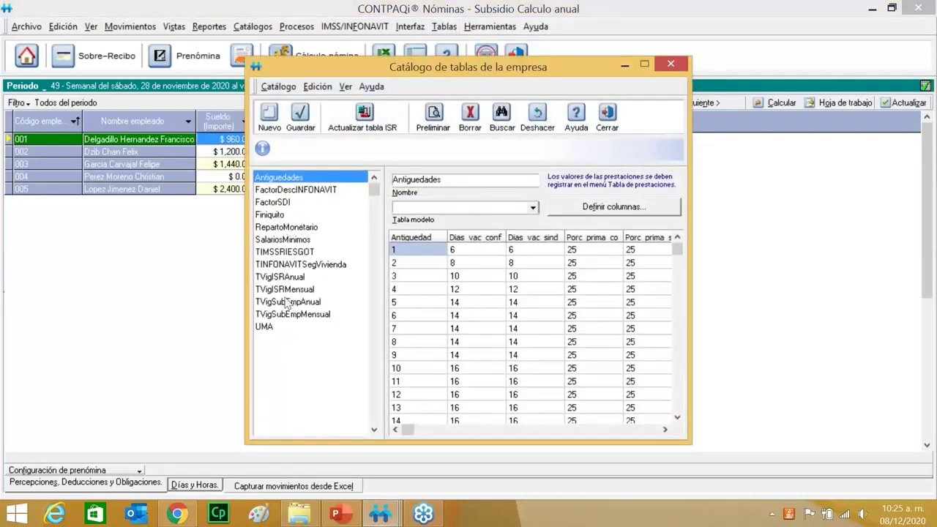
left_click(266, 328)
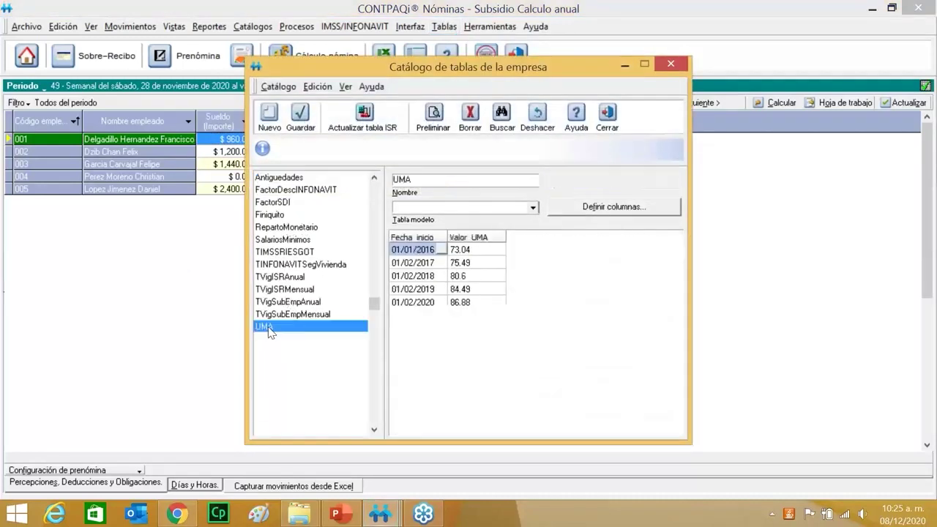
left_click(423, 303)
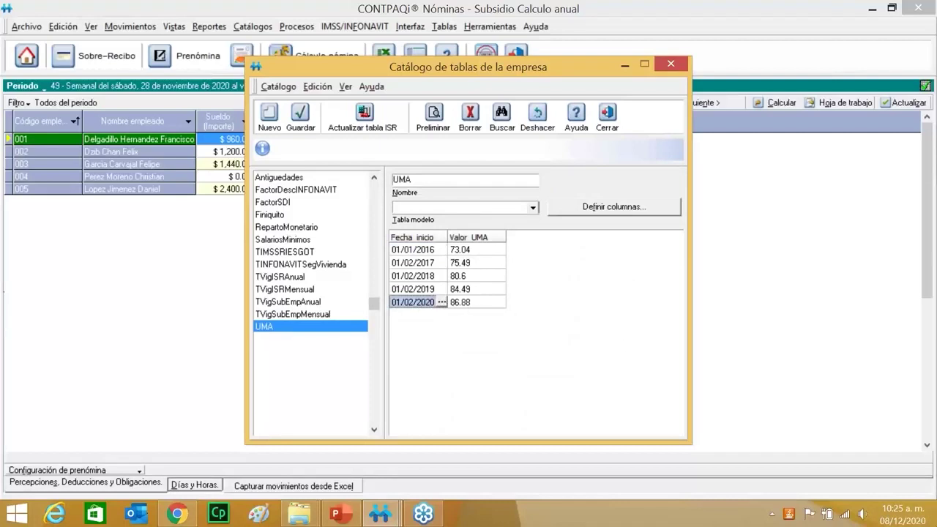
- Search Windows for "calculadora" and open the Calculator
mouse_move(936, 6)
left_click(904, 128)
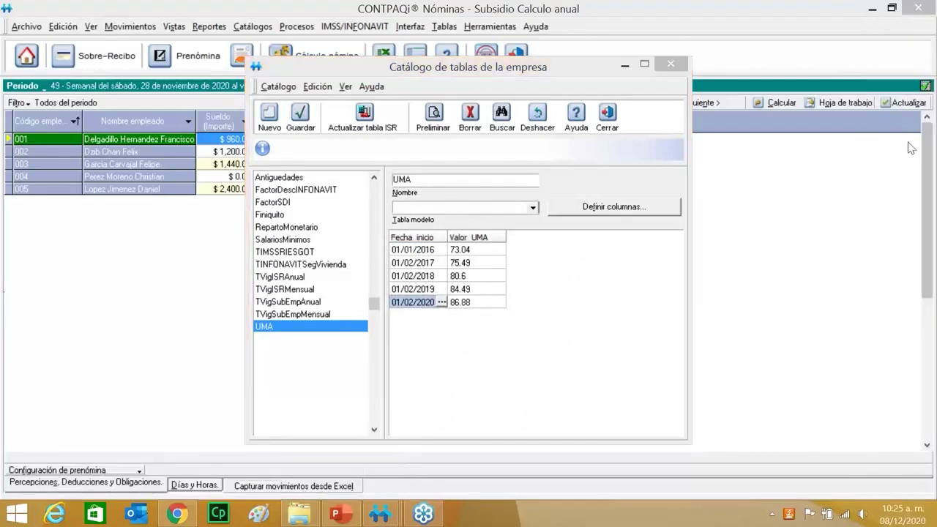
type("acal")
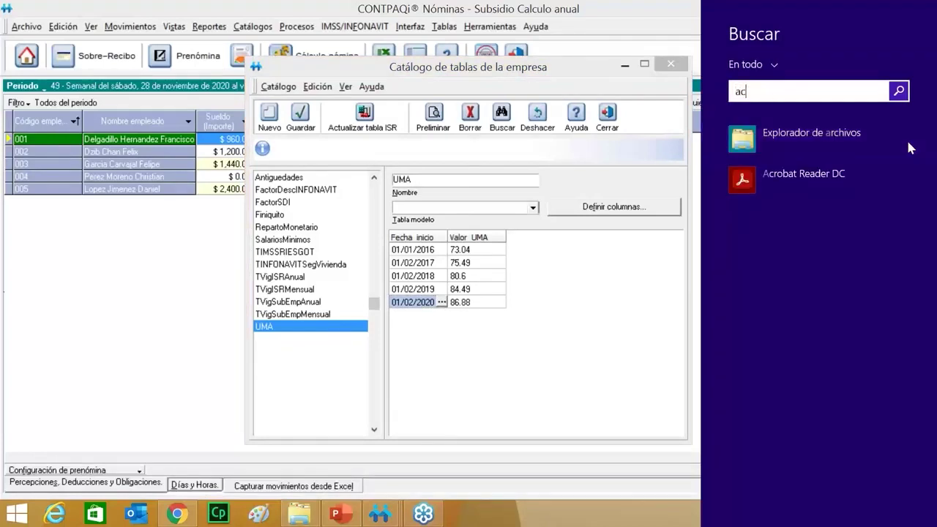
key("BackSpace")
key("BackSpace")
key("BackSpace")
key("BackSpace")
type("calculadora")
left_click(911, 148)
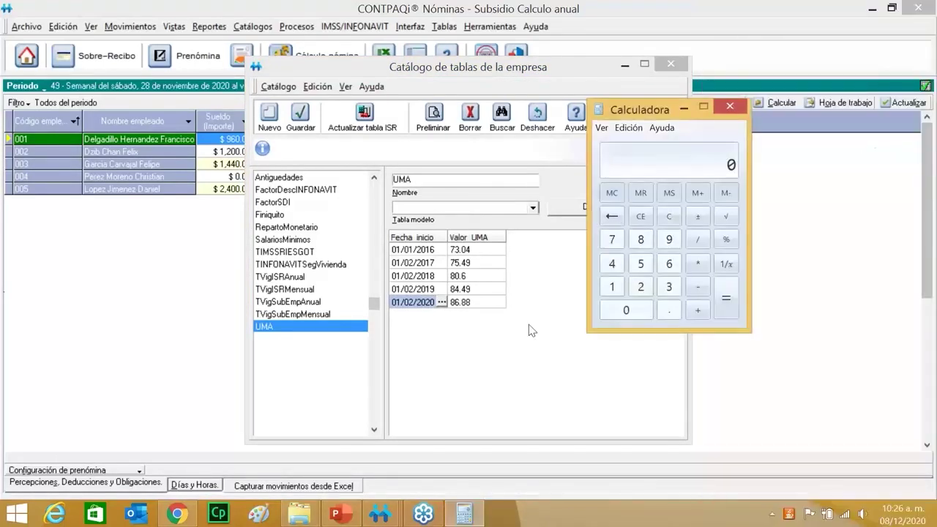
- Multiply the 2020 UMA value of 86.88 by 30 in the Calculator to get the Aguinaldo exemption limit
left_click(644, 243)
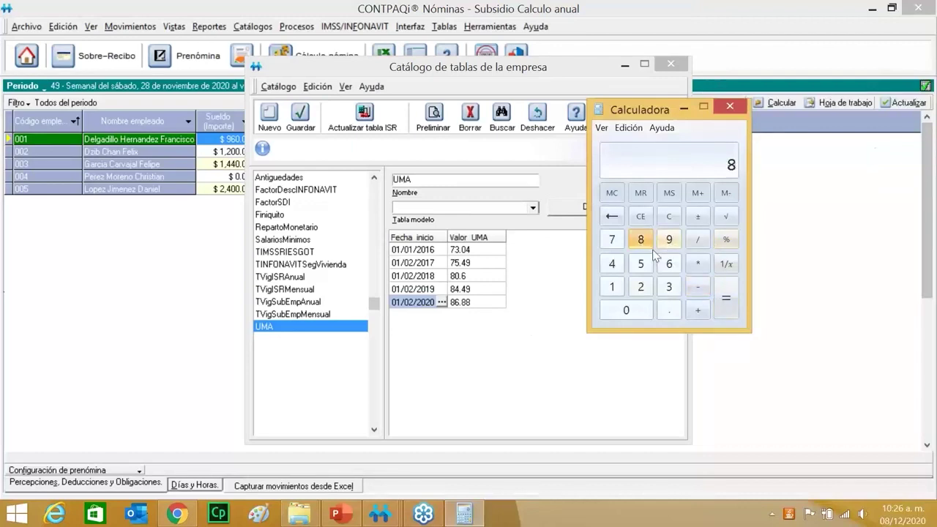
left_click(668, 263)
left_click(672, 311)
left_click(647, 245)
left_click(644, 241)
left_click(698, 265)
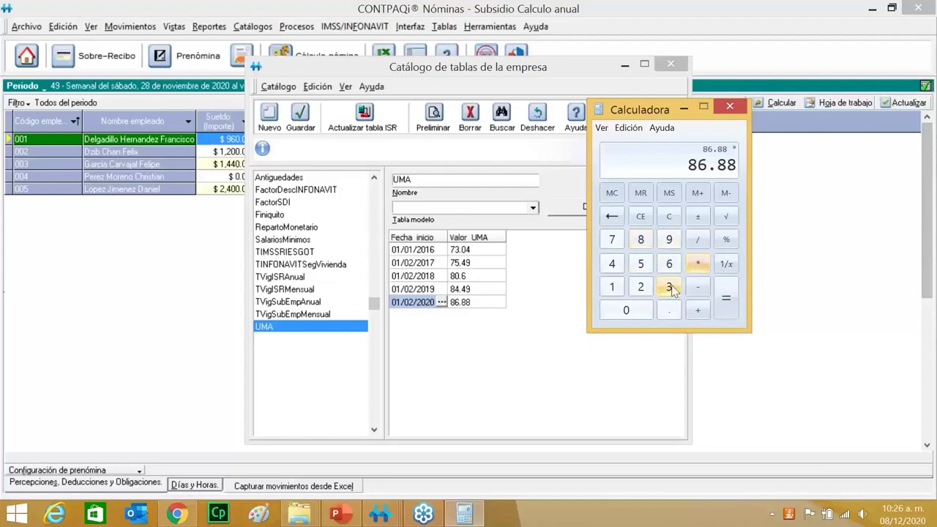
left_click(671, 288)
left_click(639, 310)
left_click(722, 308)
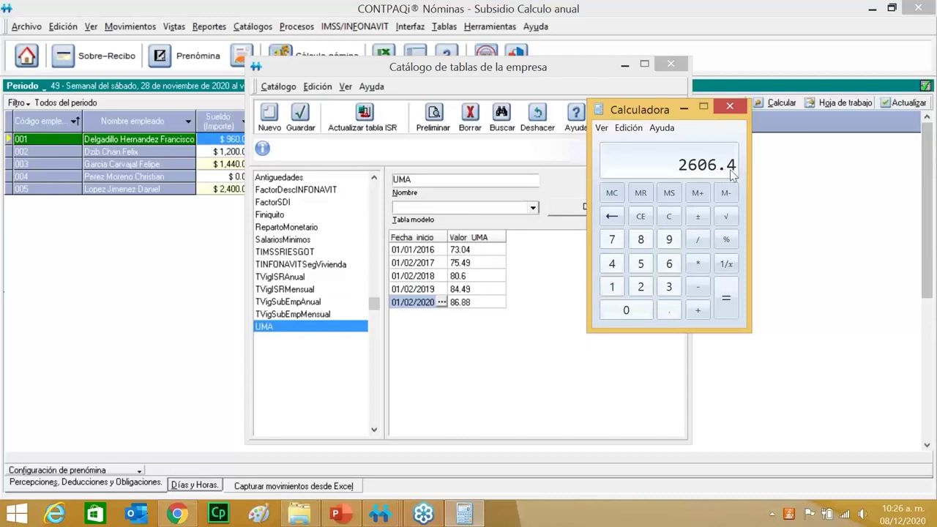
- Close the company tables catalog and reopen the Aguinaldo concept's Exento ISR formula in the expression editor
left_click_drag(658, 113, 821, 217)
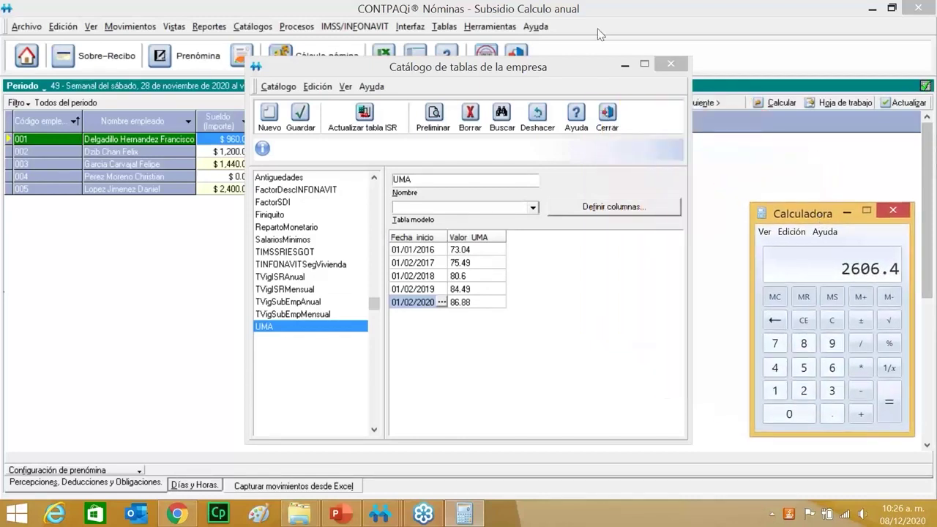
left_click(667, 62)
mouse_move(395, 519)
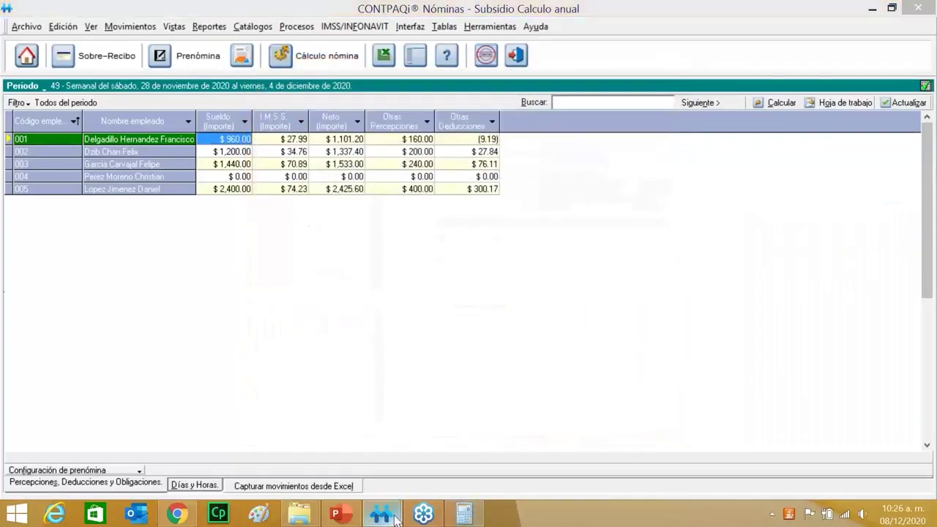
left_click(469, 425)
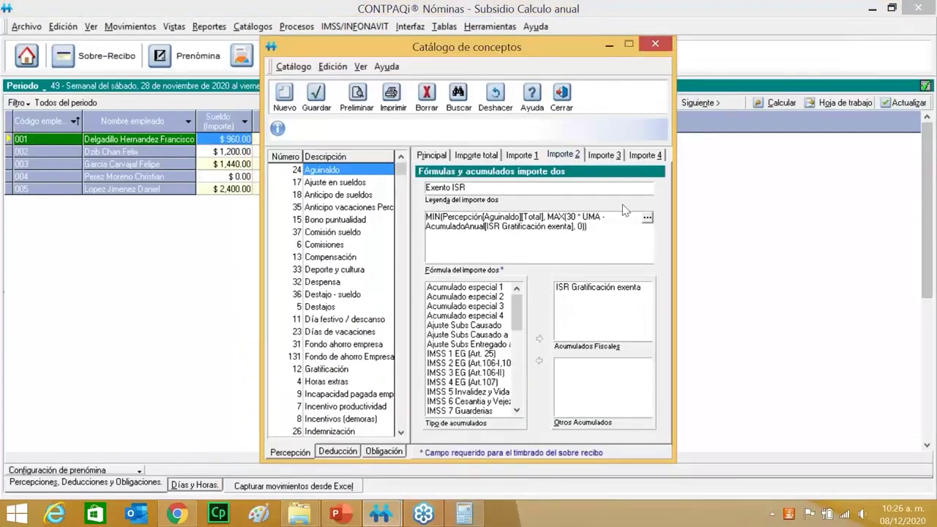
left_click(648, 218)
left_click(461, 149)
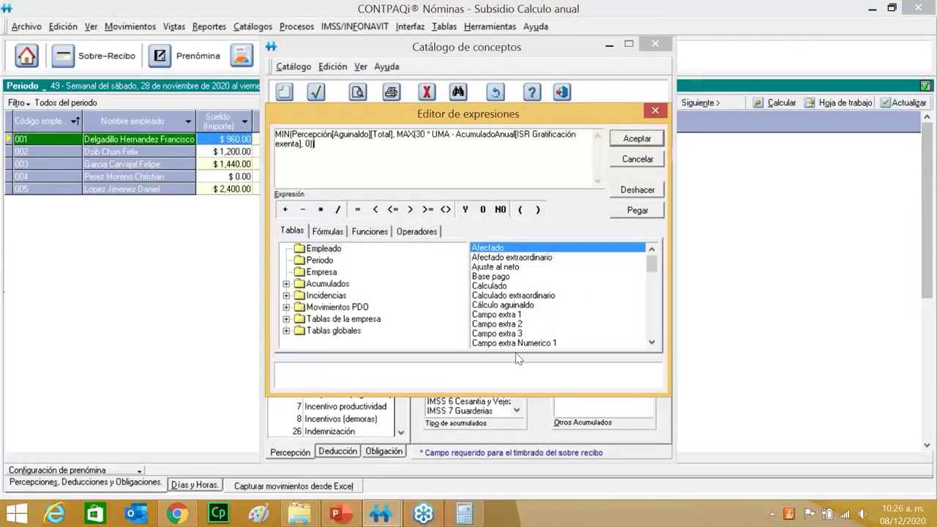
- Compare the formula's 30 * UMA, MAX and Percepción[Aguinaldo][Total] parts with the exemption amount in the Calculator
left_click(464, 515)
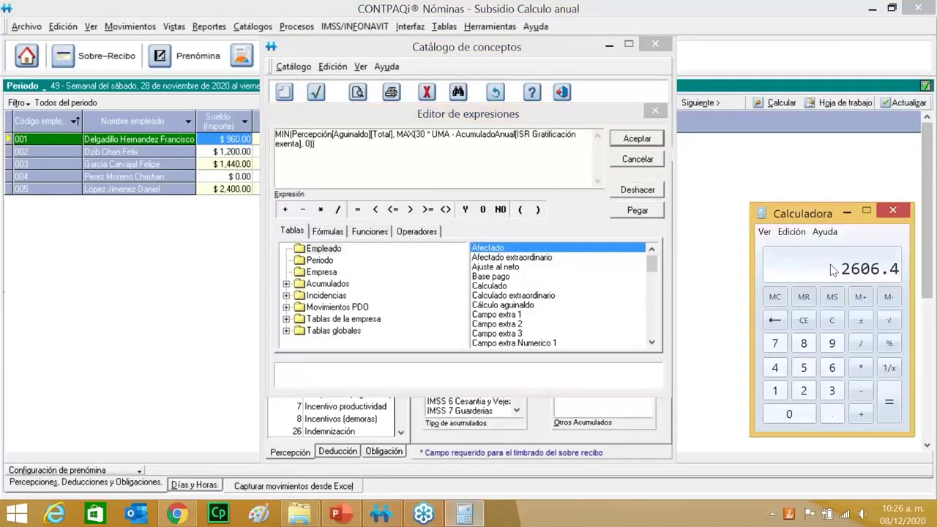
left_click_drag(416, 138, 453, 138)
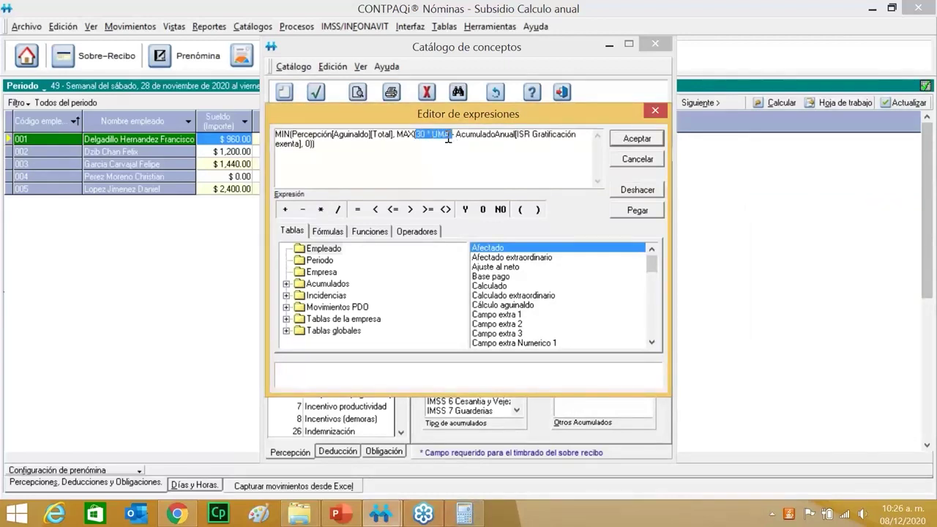
left_click_drag(397, 137, 410, 149)
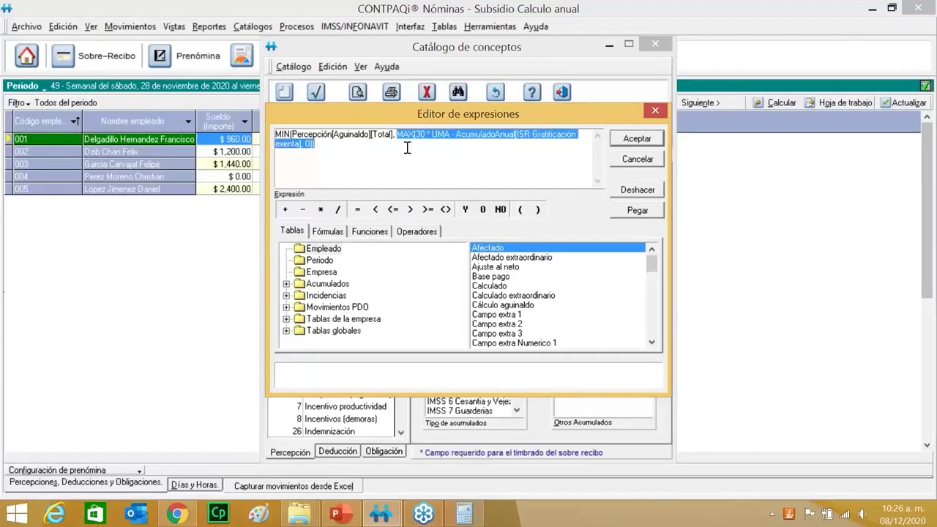
left_click(395, 139)
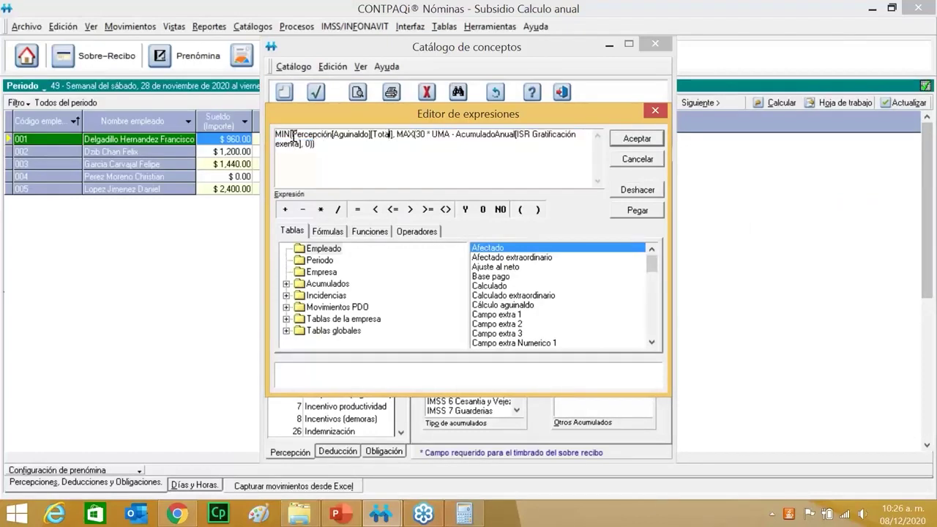
left_click_drag(292, 136, 390, 140)
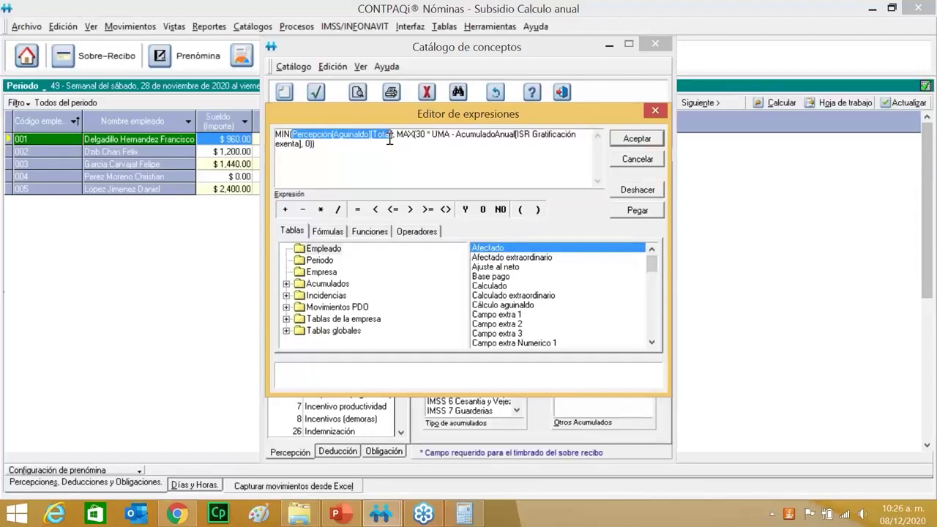
mouse_move(390, 139)
left_mouse_down()
mouse_move(299, 136)
mouse_move(399, 139)
left_mouse_up()
left_click(464, 515)
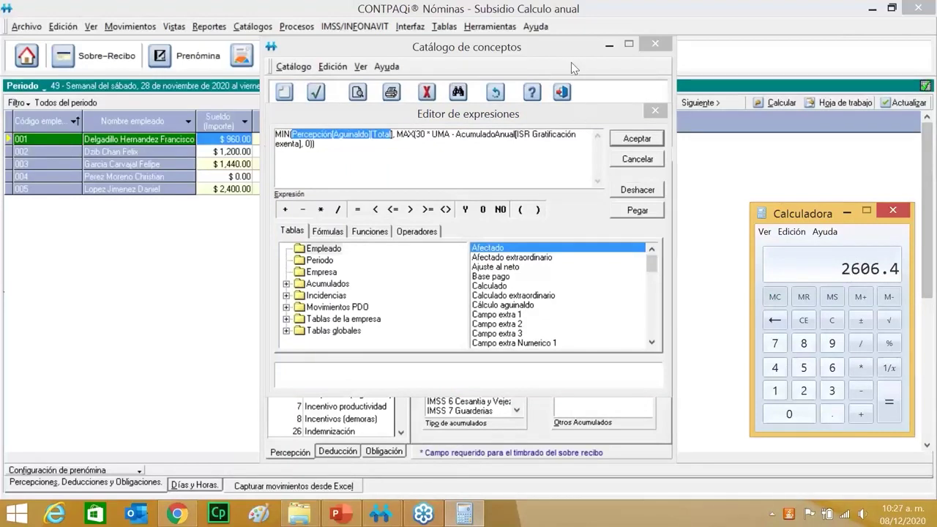
- Examine the AcumuladoAnual[ISR Gratificación exenta] part of the Exento ISR formula, then close the expression editor
left_click(535, 73)
left_click_drag(518, 115, 372, 128)
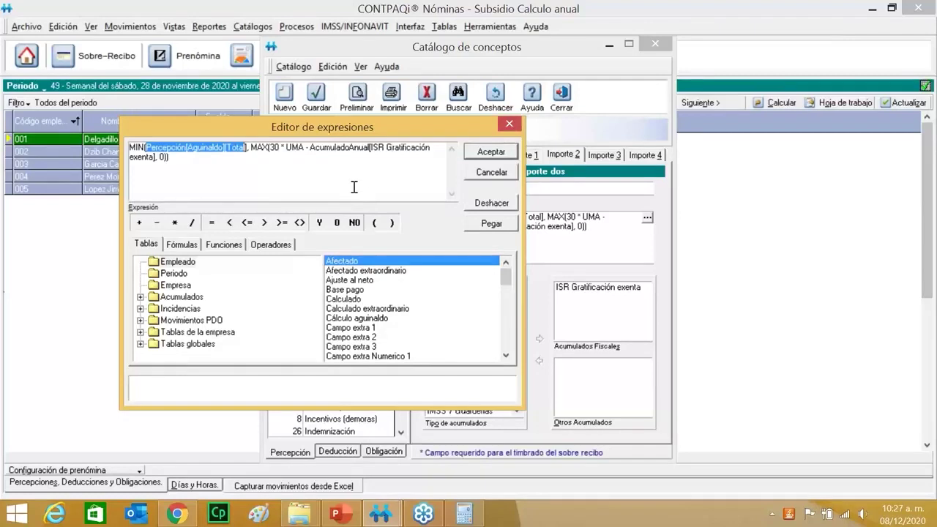
left_click_drag(310, 148, 359, 155)
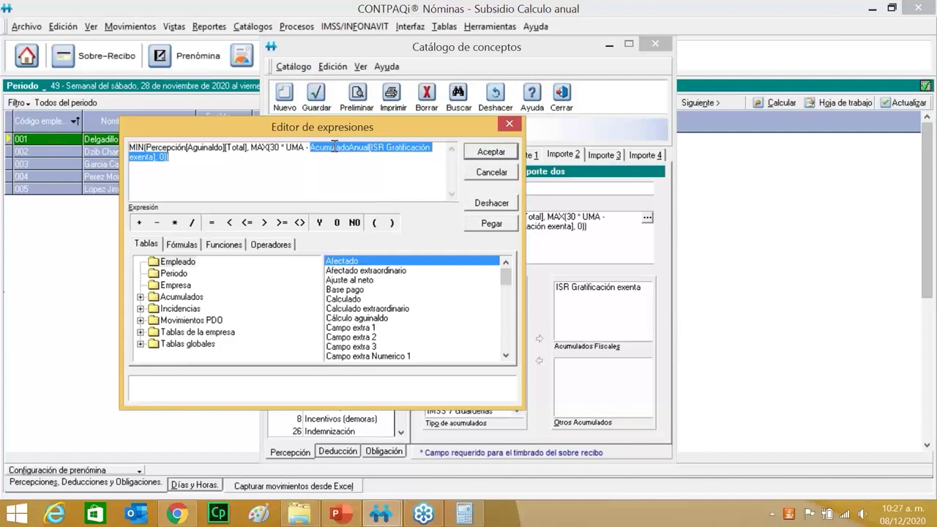
left_click(511, 123)
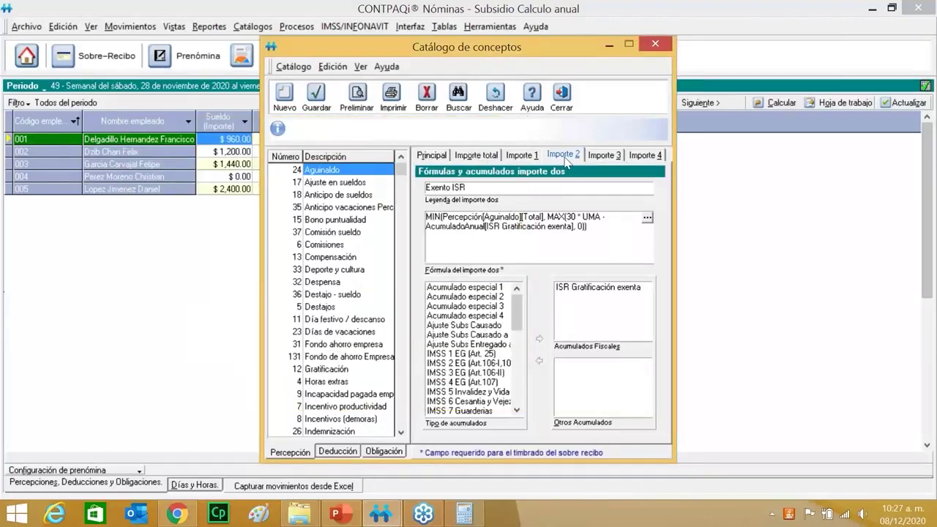
- Review the Gravado and Exento formulas for ISR and IMSS in Aguinaldo's Importe 1 to 4, then close the concept catalog
left_click(527, 157)
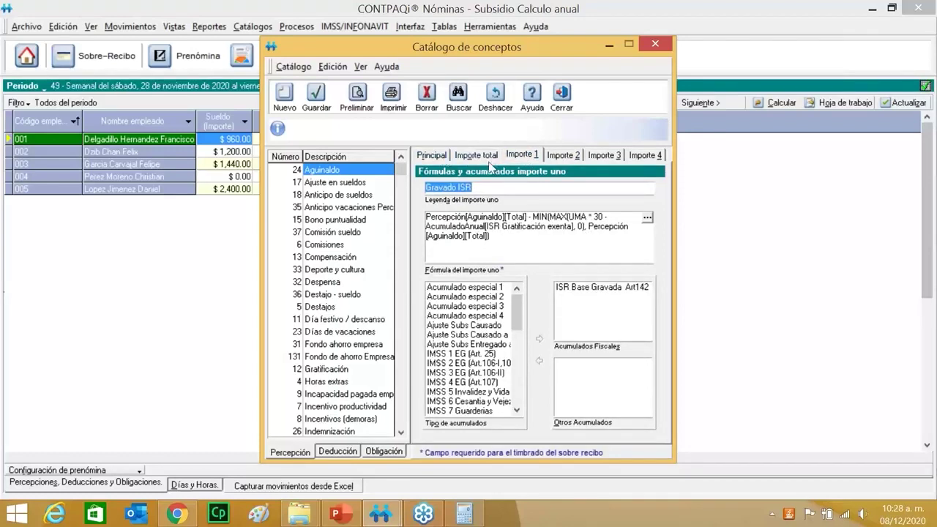
left_click(563, 156)
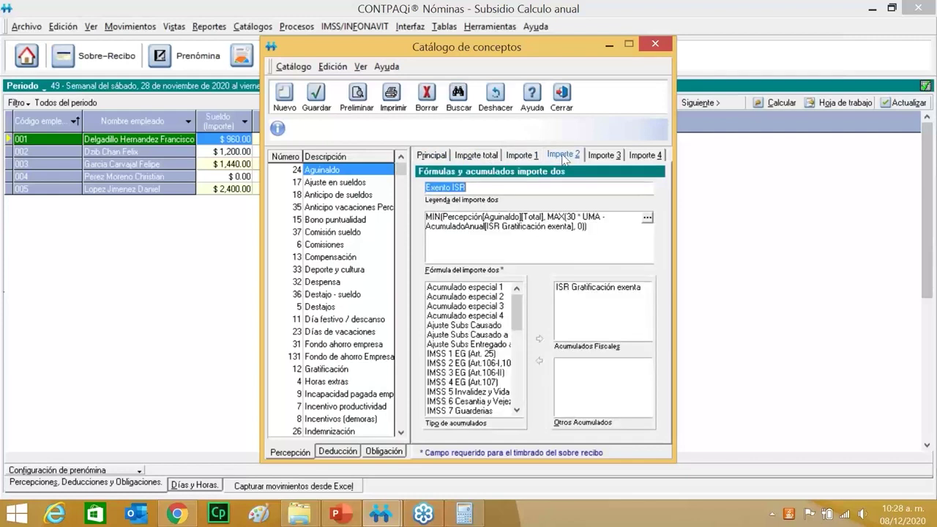
left_click(606, 156)
left_click(646, 157)
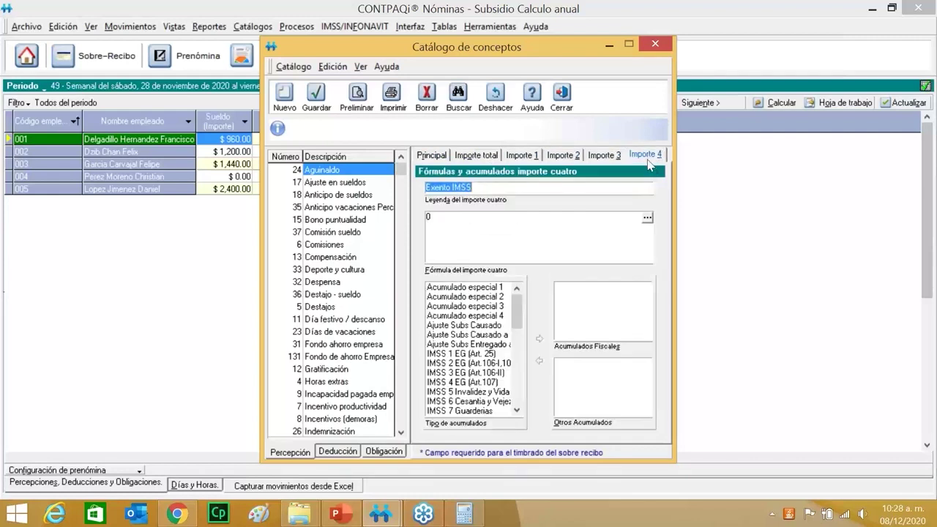
left_click(611, 158)
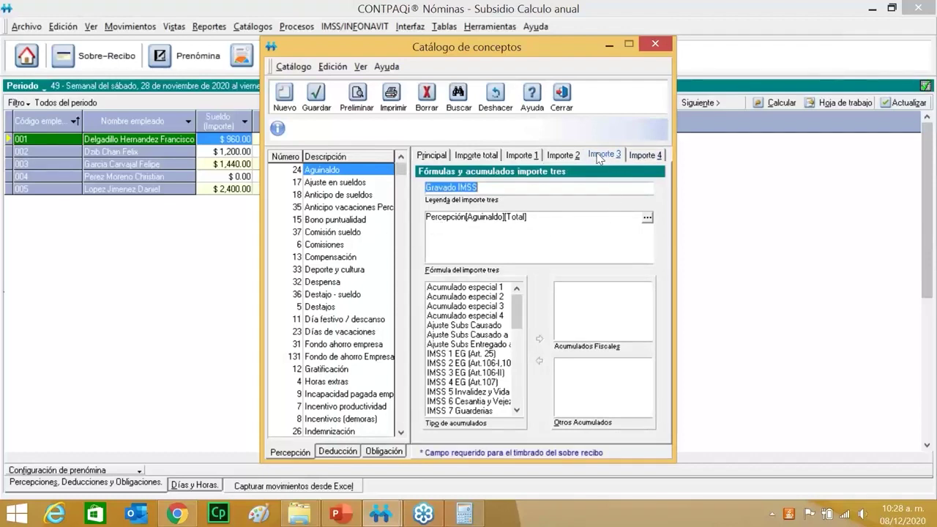
left_click(562, 95)
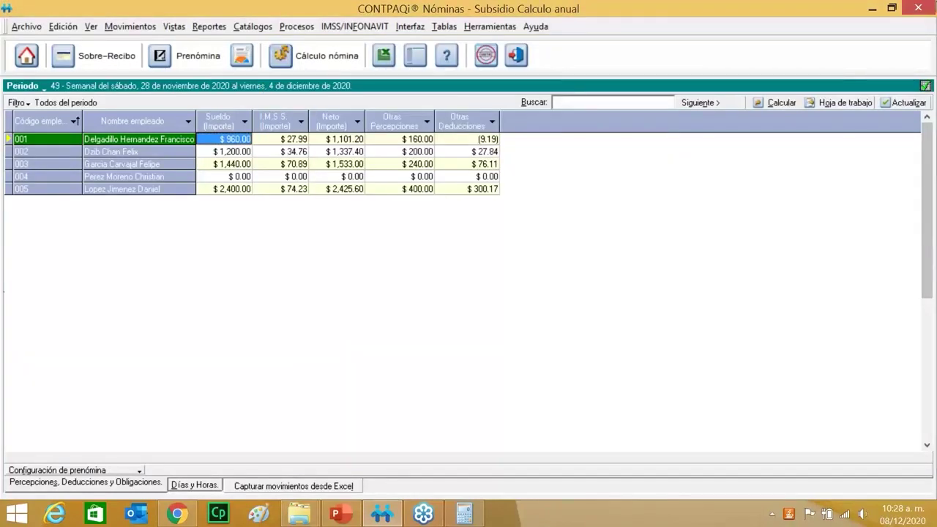
- Switch to the CONTPAQi Nóminas - Aguinaldo 2020.pptx presentation in PowerPoint
mouse_move(916, 50)
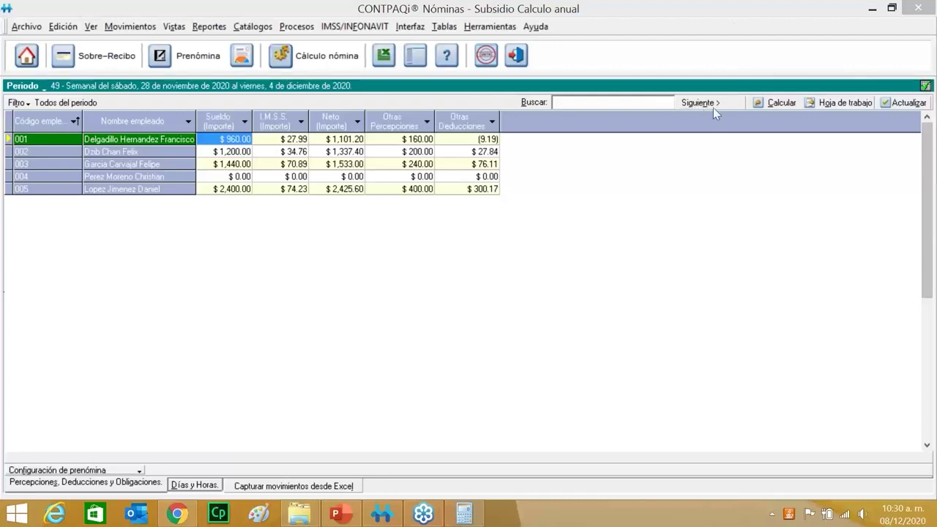
left_click(335, 514)
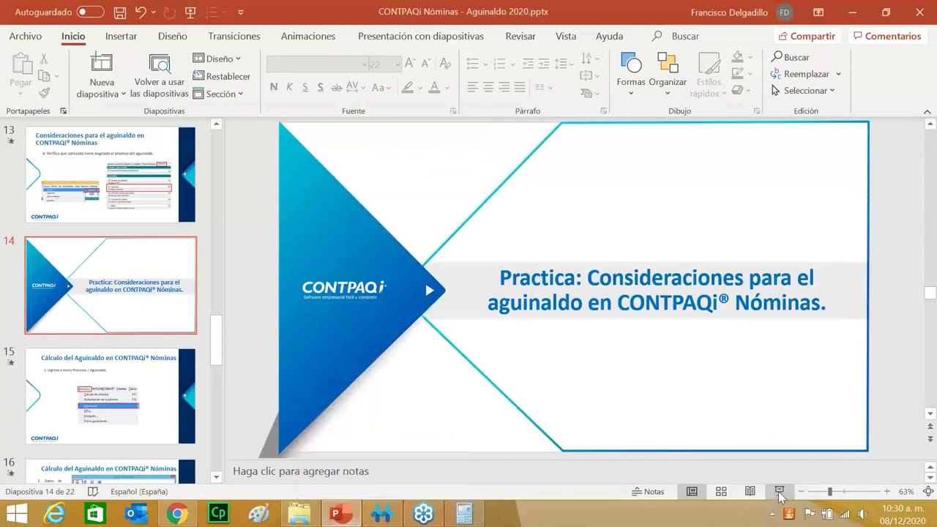
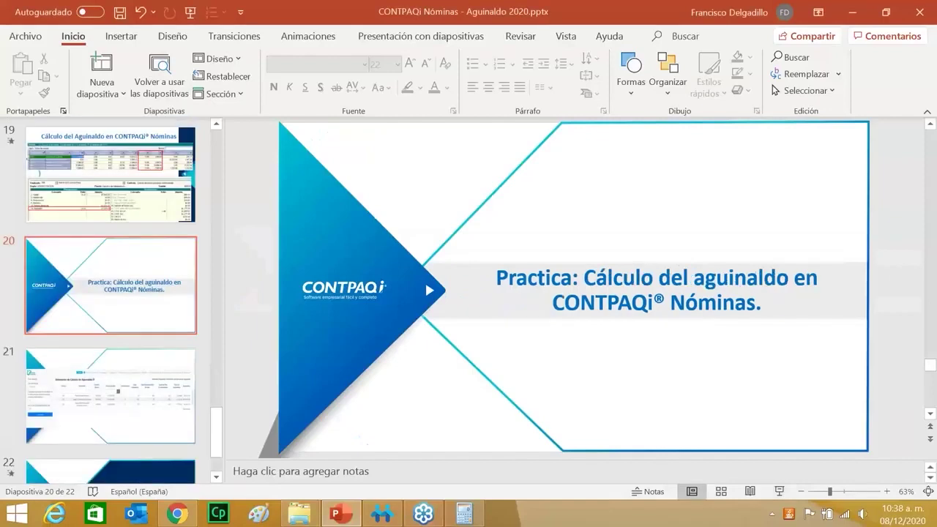
- Return to CONTPAQi Nóminas, check the days set for the Semanal period in the Aguinaldo calculation, and close it
left_click(381, 514)
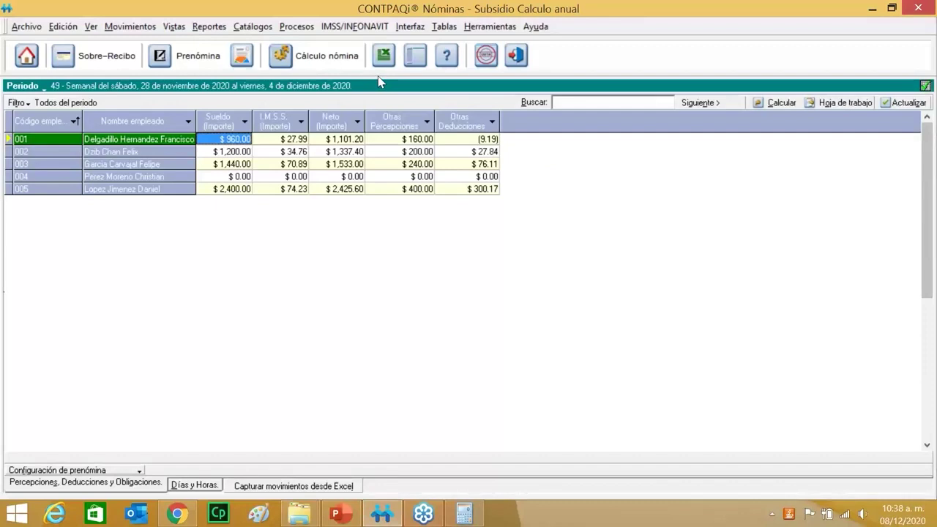
left_click(301, 28)
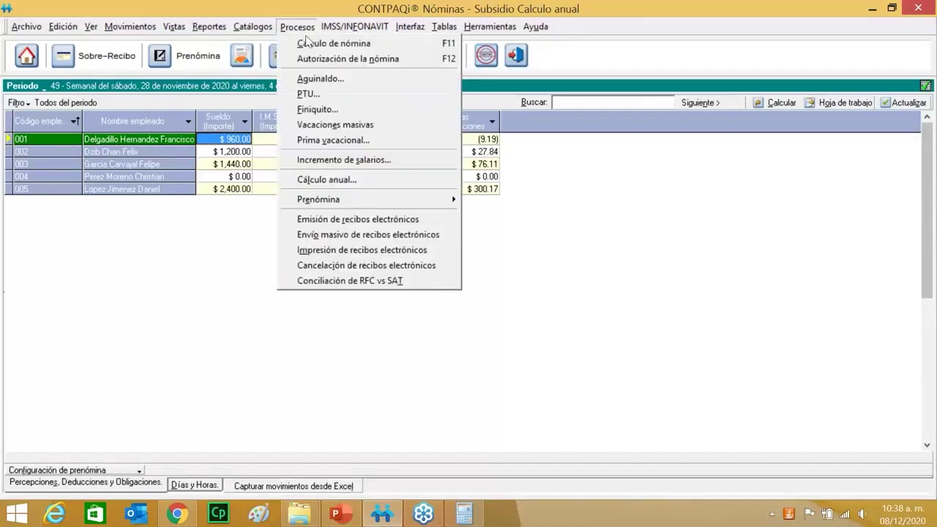
left_click(327, 79)
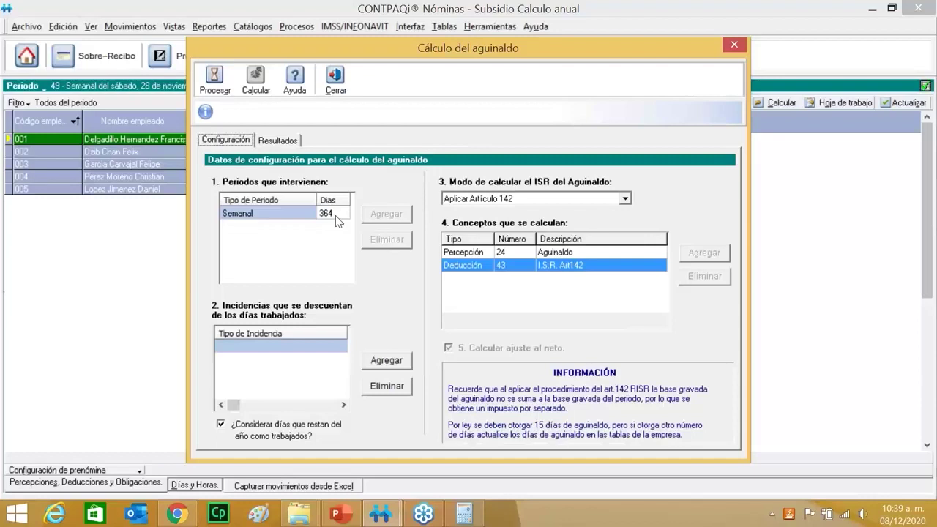
left_click(335, 79)
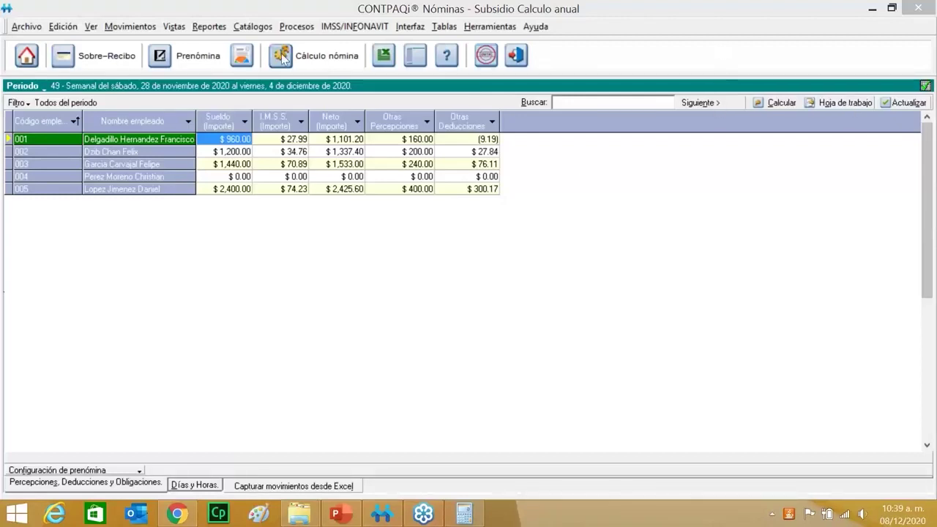
- Open the period catalog and check the dates of the first and last Semanal periods of 2020
left_click(251, 28)
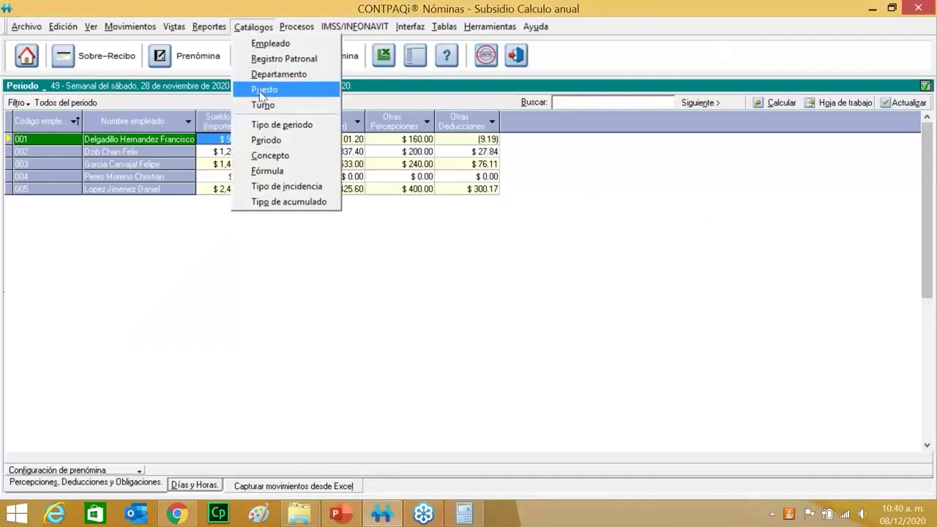
left_click(290, 140)
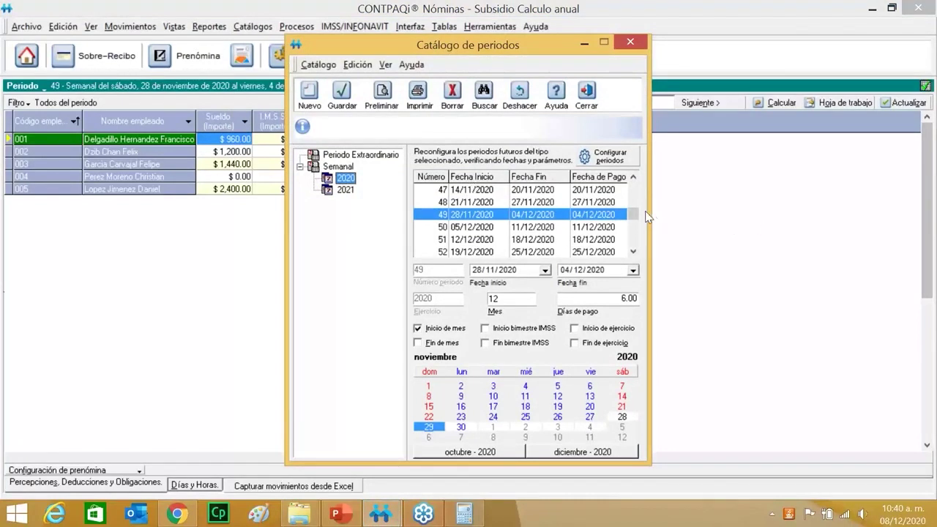
left_click_drag(634, 214, 634, 186)
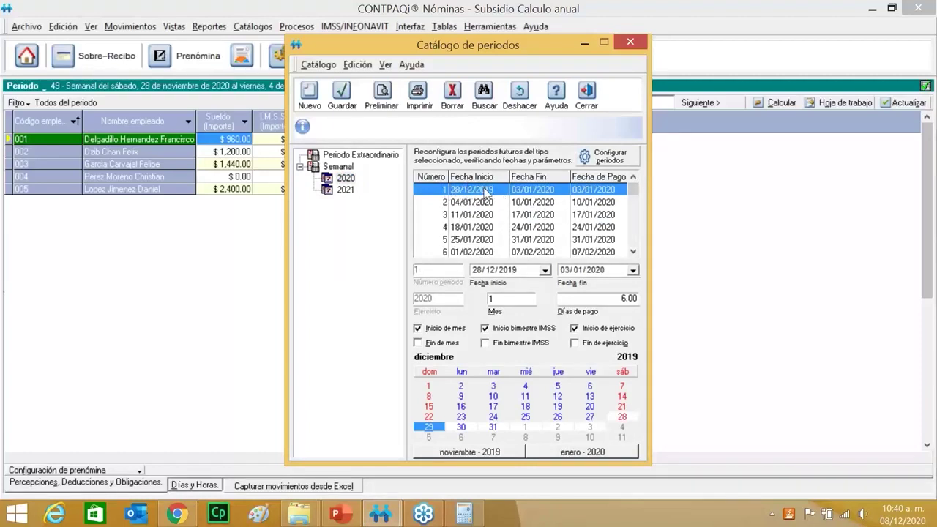
left_click_drag(634, 192, 634, 244)
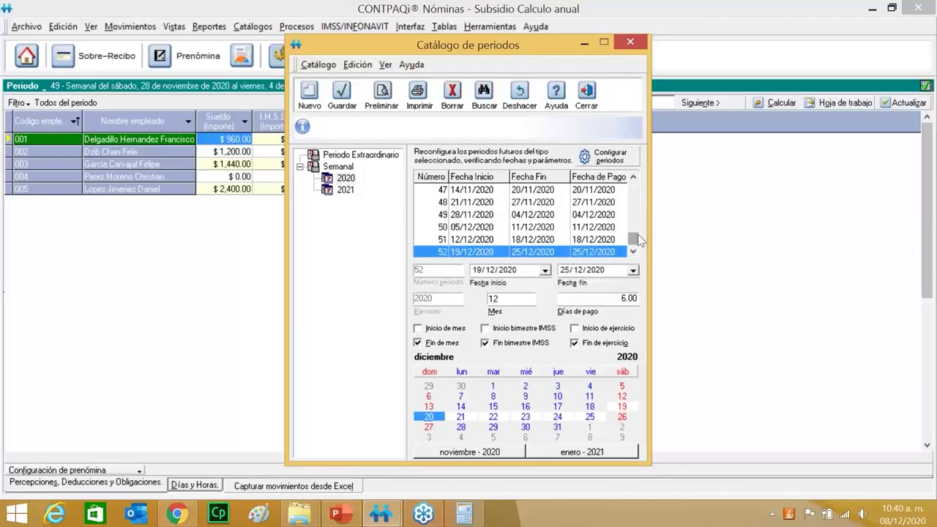
- Go back to the first Semanal period of 2020, then switch to Excel and create a blank workbook
left_click_drag(633, 239, 629, 167)
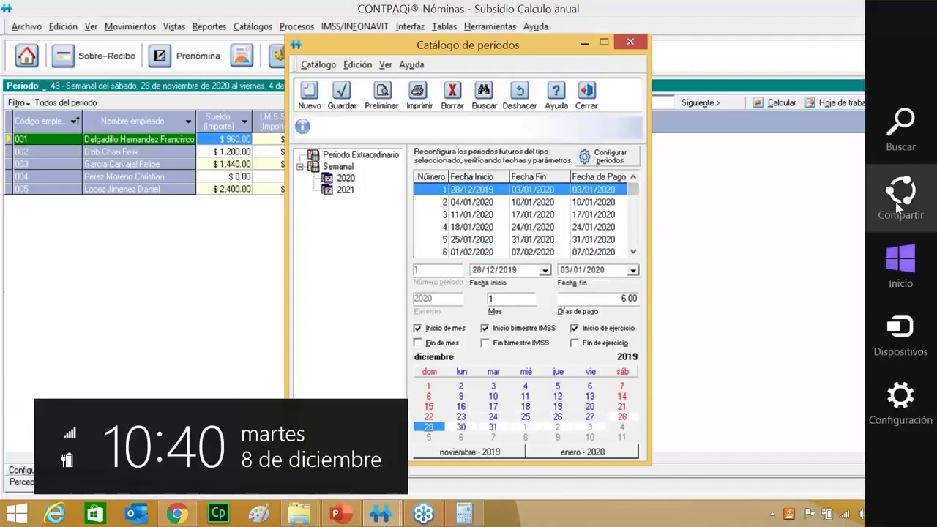
key("super+s")
type("excel")
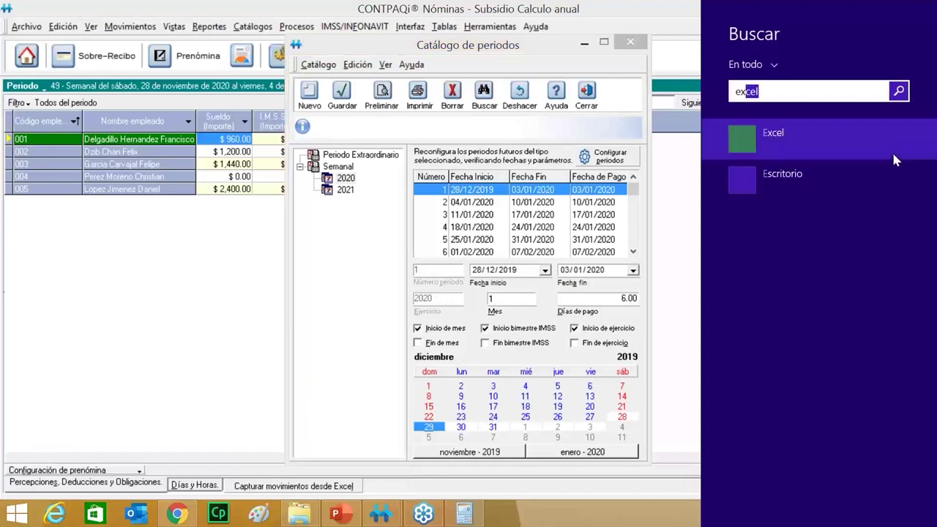
left_click(867, 148)
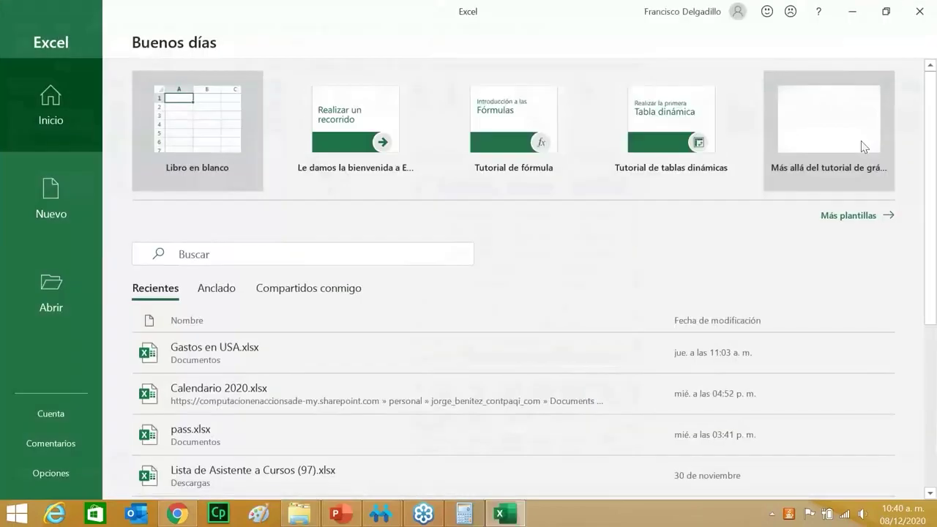
left_click(194, 114)
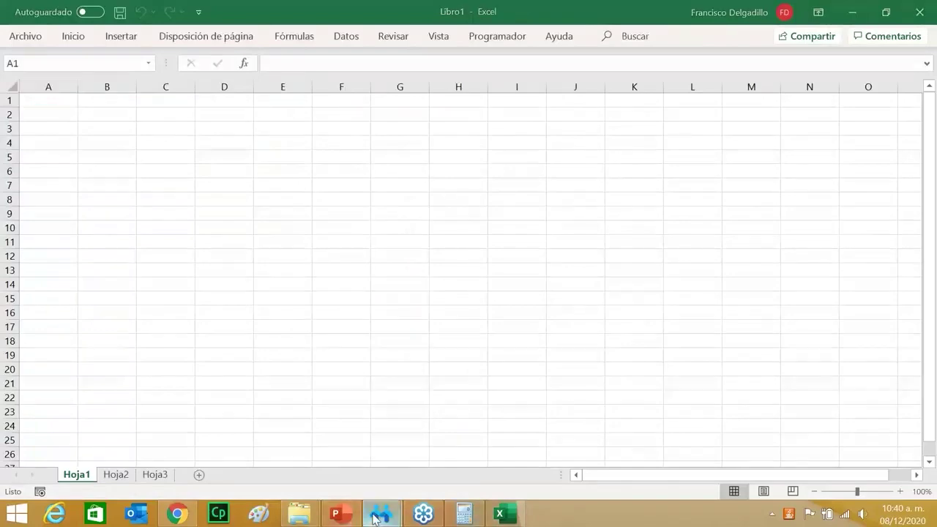
- Check the end date of the last 2020 Semanal period in CONTPAQi Nóminas and enter 25/12/2020 in cell C2 of the Excel workbook
mouse_move(380, 514)
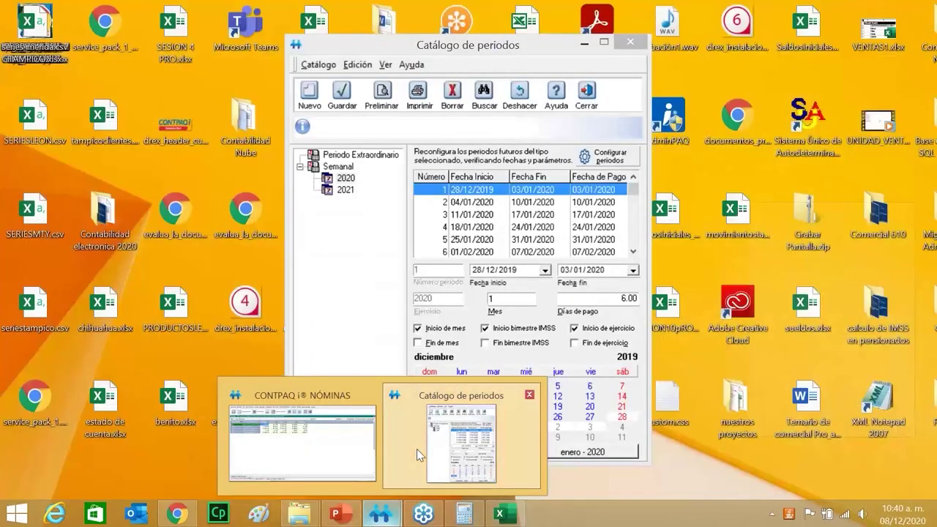
left_click(417, 451)
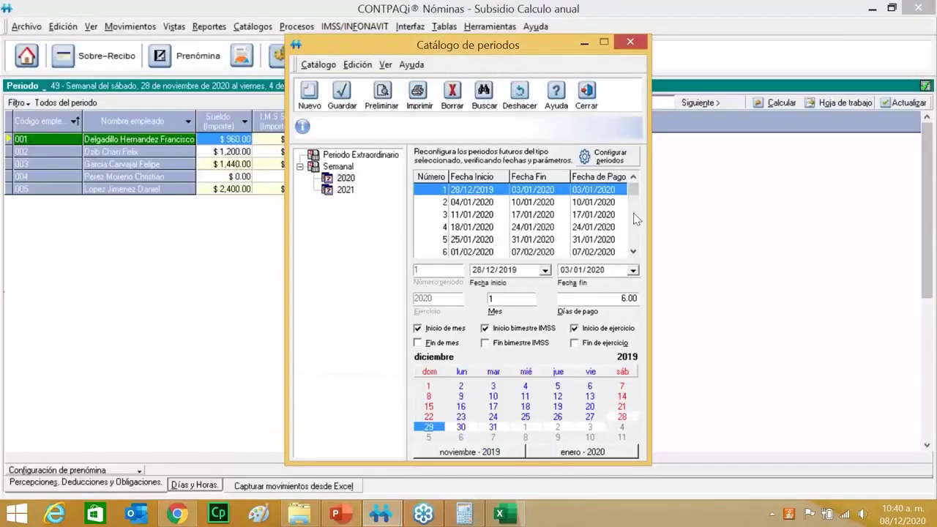
left_click_drag(634, 192, 631, 256)
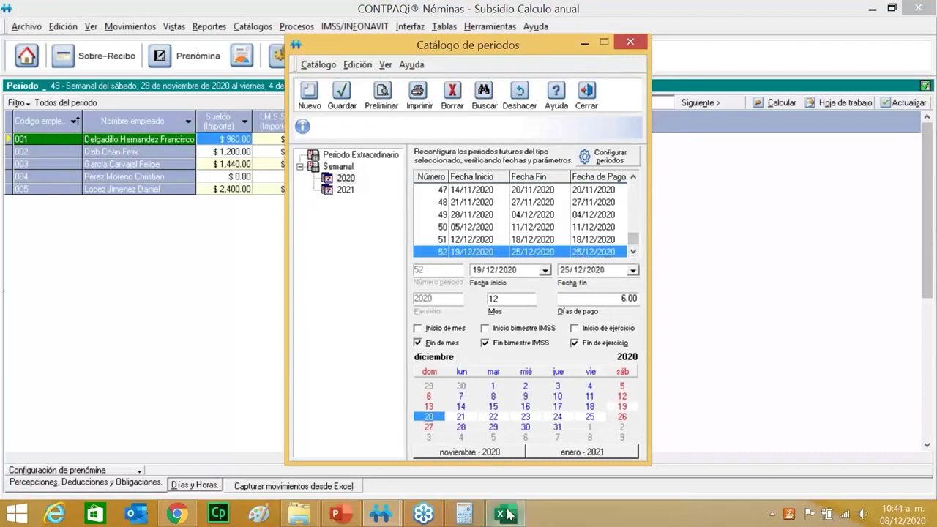
left_click(500, 514)
left_click(186, 115)
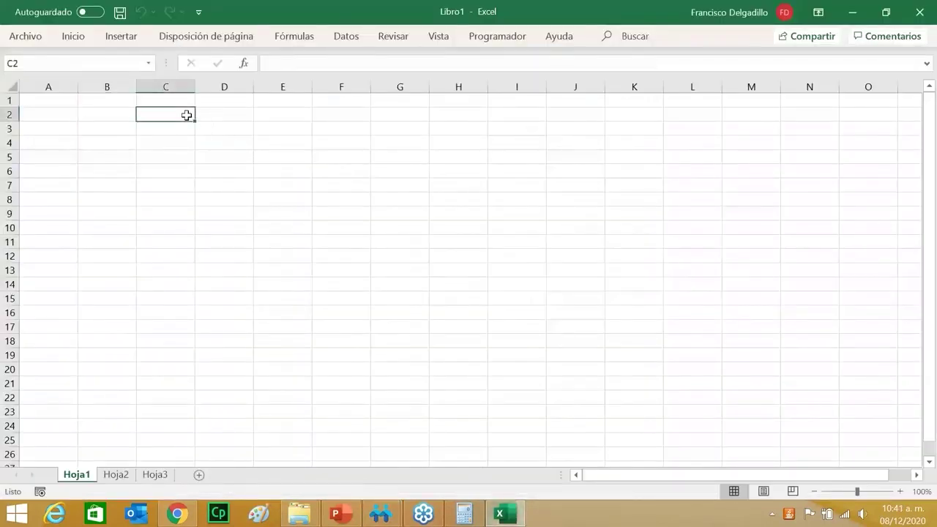
type("25/12/")
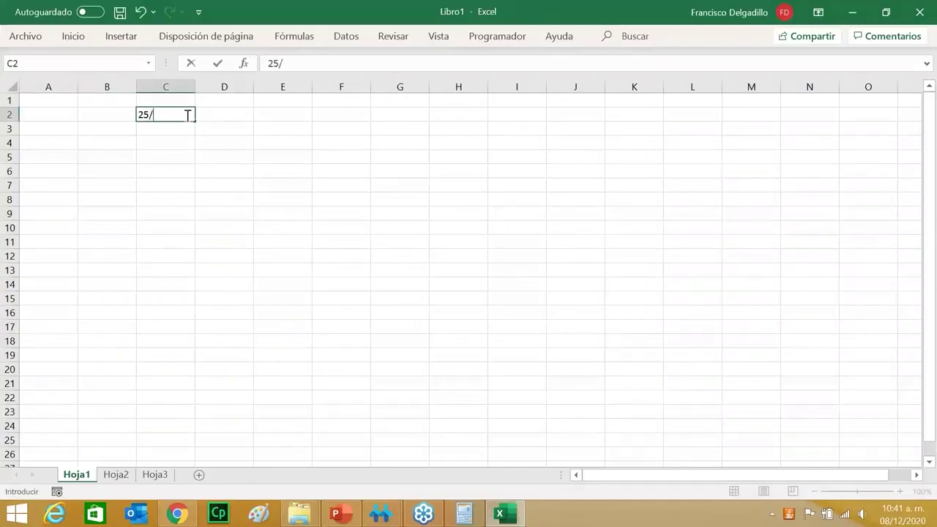
type("2020")
key("Tab")
- Check the first 2020 period's start date in CONTPAQi Nóminas, enter 28/12/2019 in Excel cell D2, and dismiss the sign-in notice
key("alt+Tab")
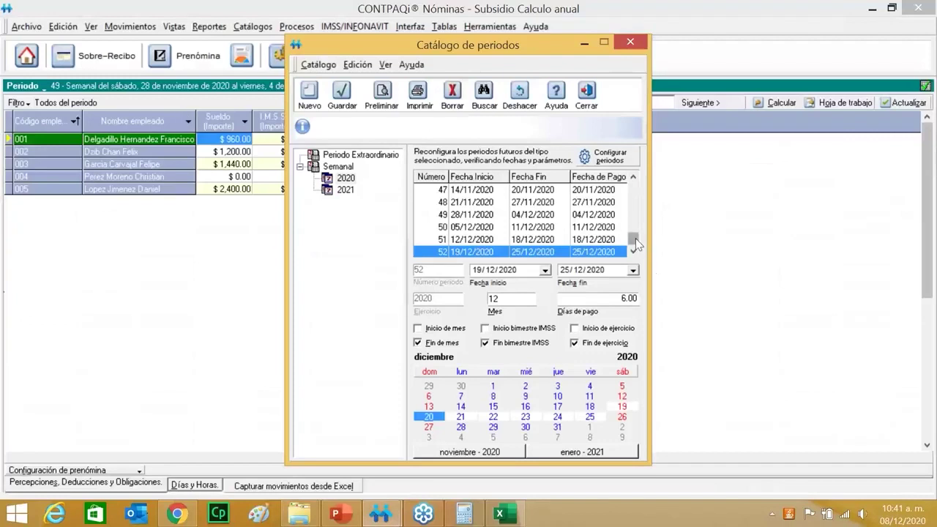
left_click_drag(634, 240, 634, 189)
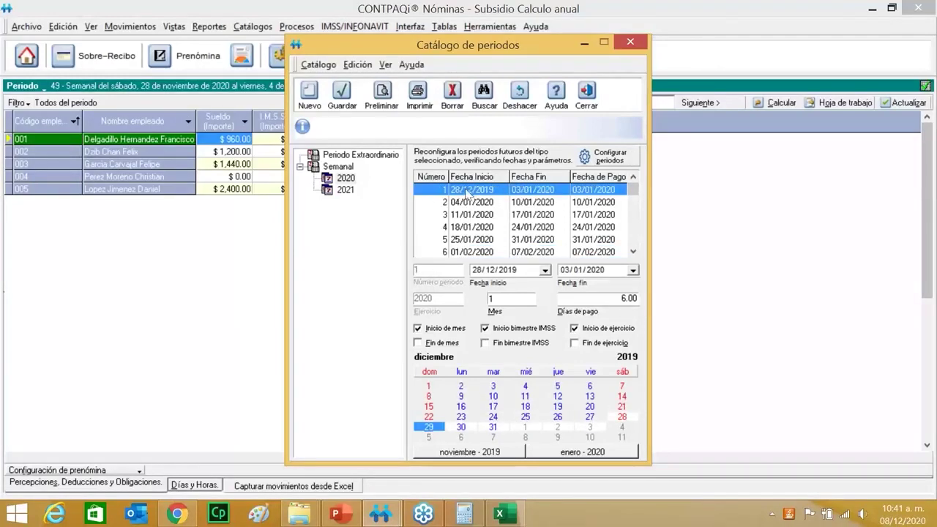
key("alt+Tab")
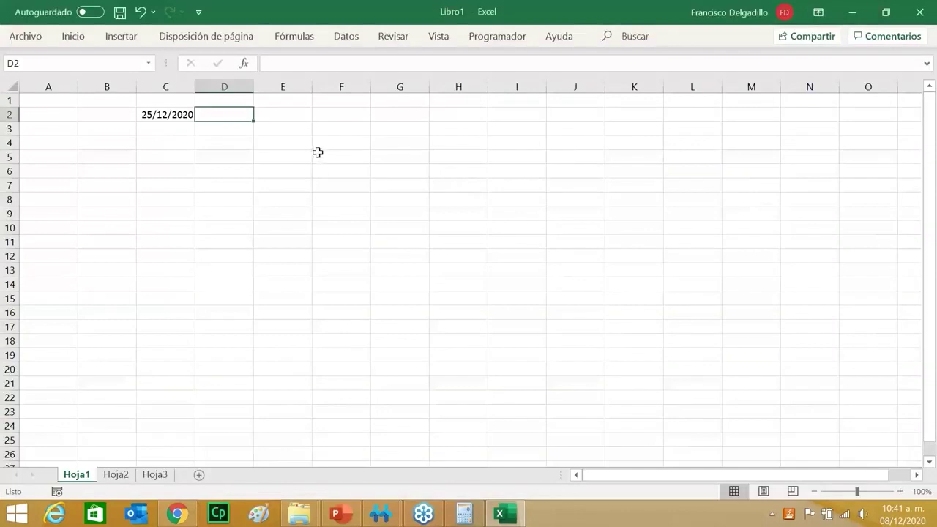
type("28/12/2")
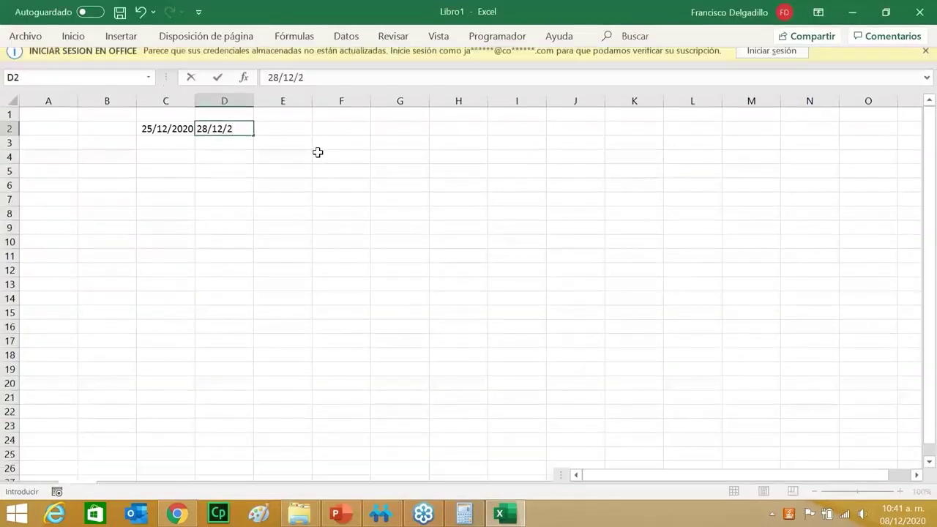
type("019")
left_click(341, 134)
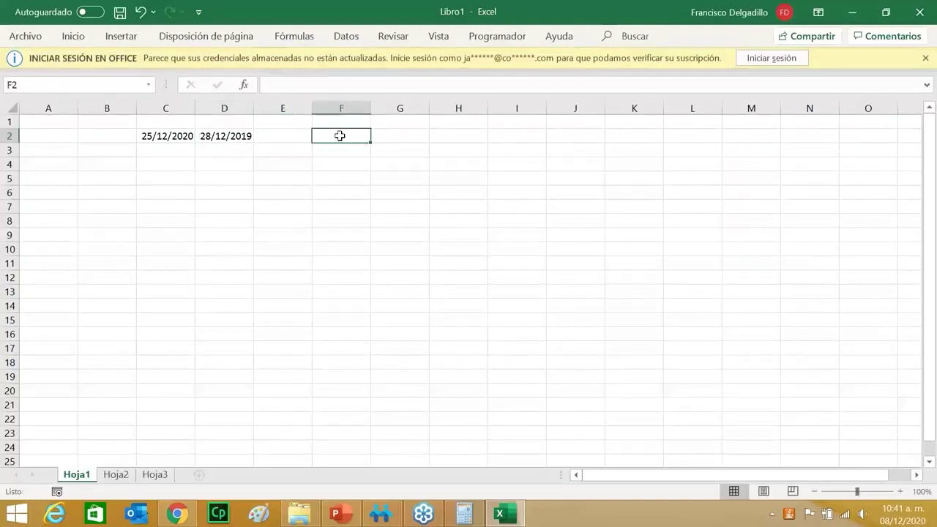
left_click(925, 37)
left_click(925, 58)
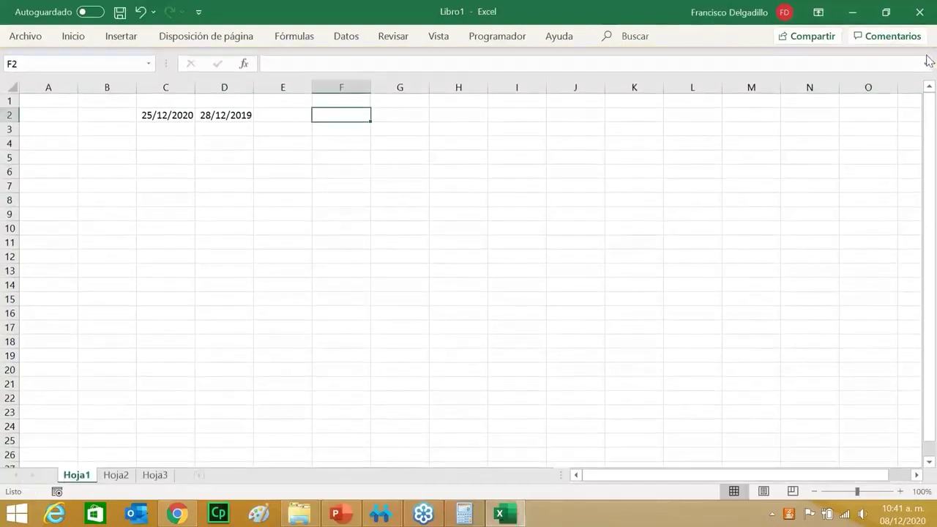
- Calculate the days between the two dates in cell F2 with the formula =C2-D2
type("=")
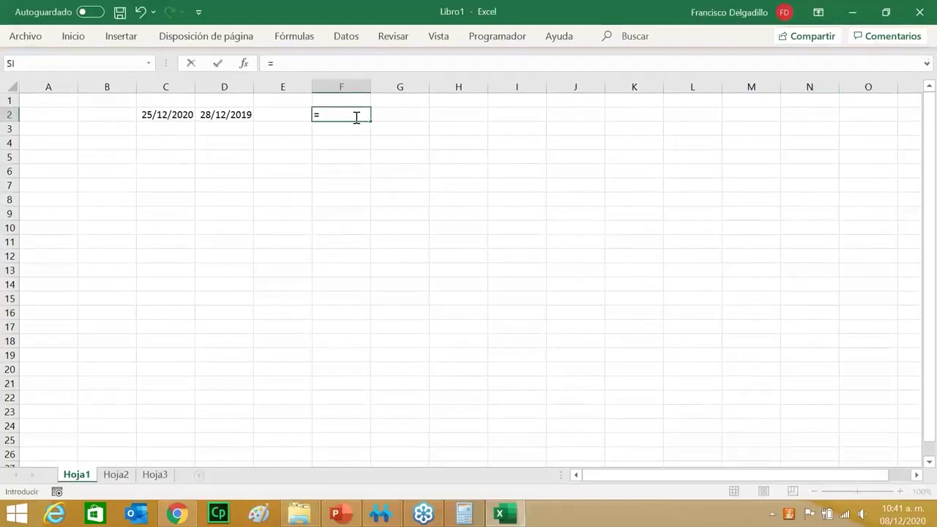
left_click(165, 116)
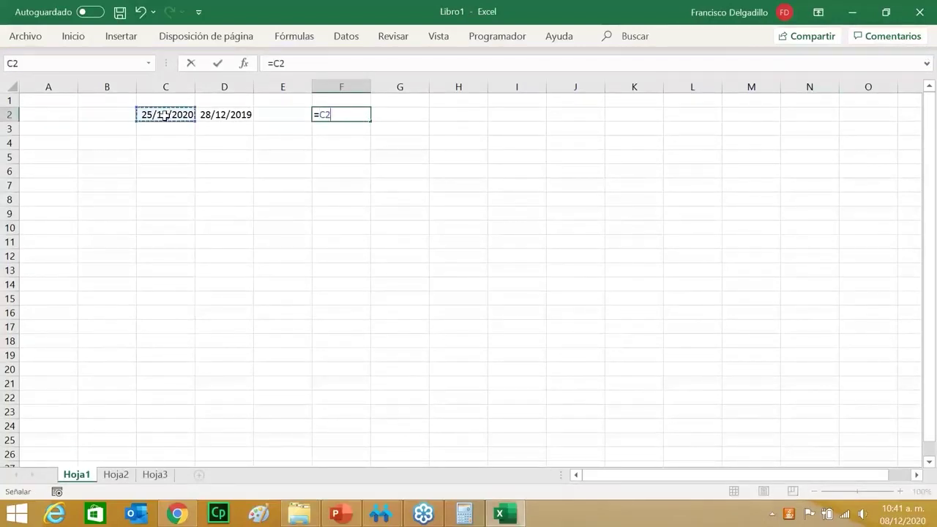
type("-")
left_click(219, 115)
key("Return")
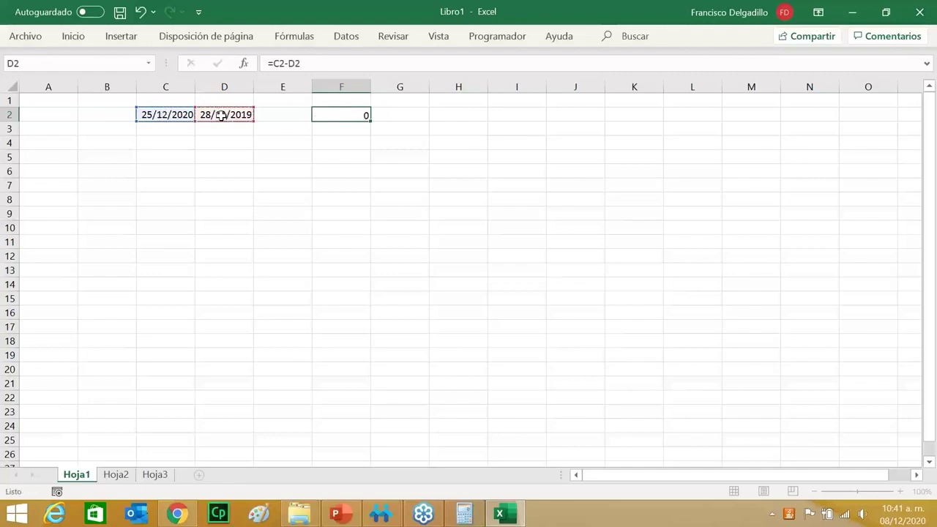
left_click(360, 116)
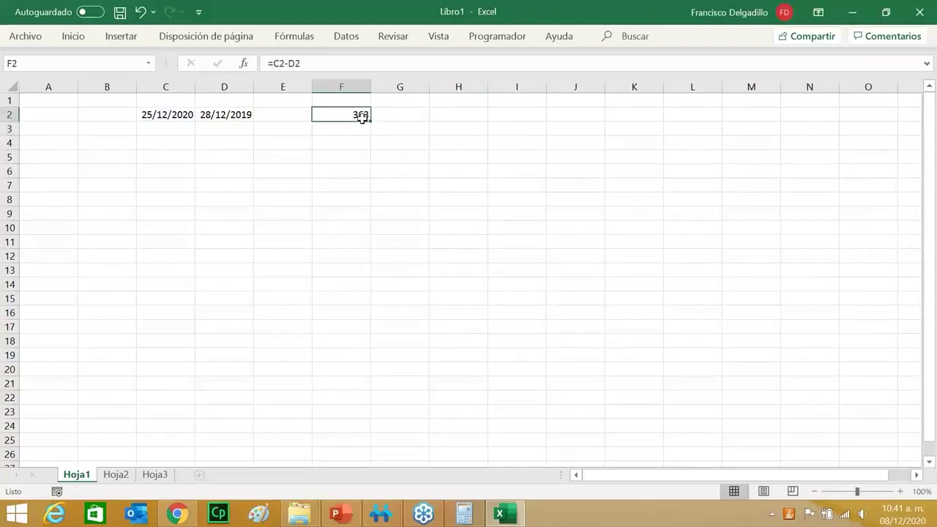
- Enter 1 in cell F3 and add it to the day difference in F4 with the formula =F2+F3
left_click(362, 130)
type("1")
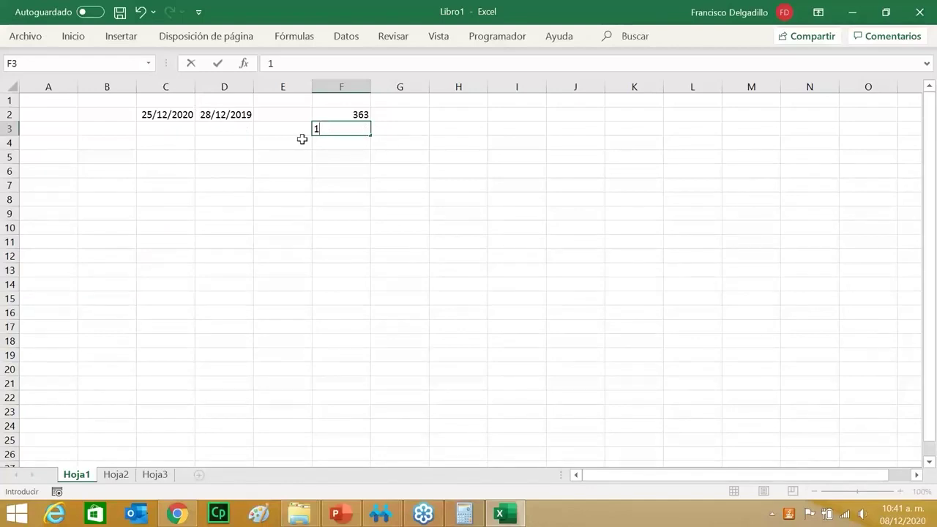
left_click(324, 145)
type("=")
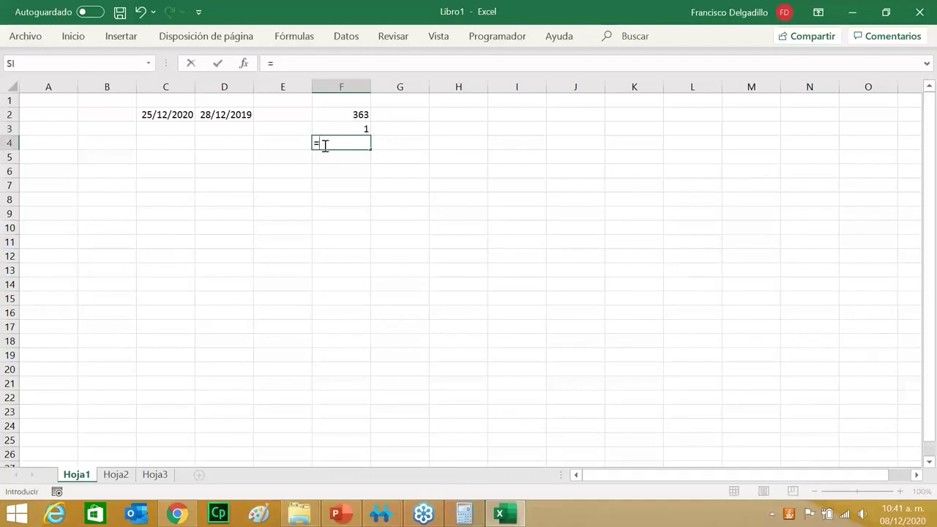
left_click(349, 115)
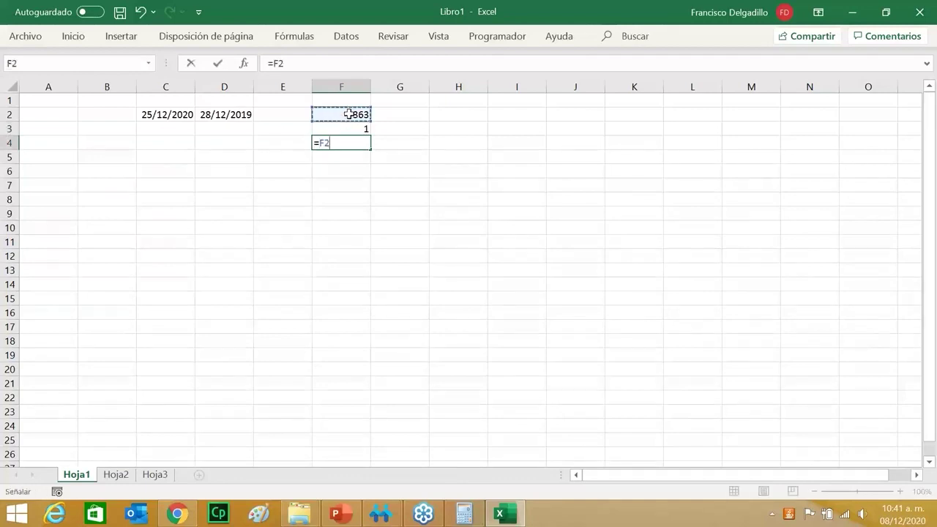
type("+")
left_click(351, 129)
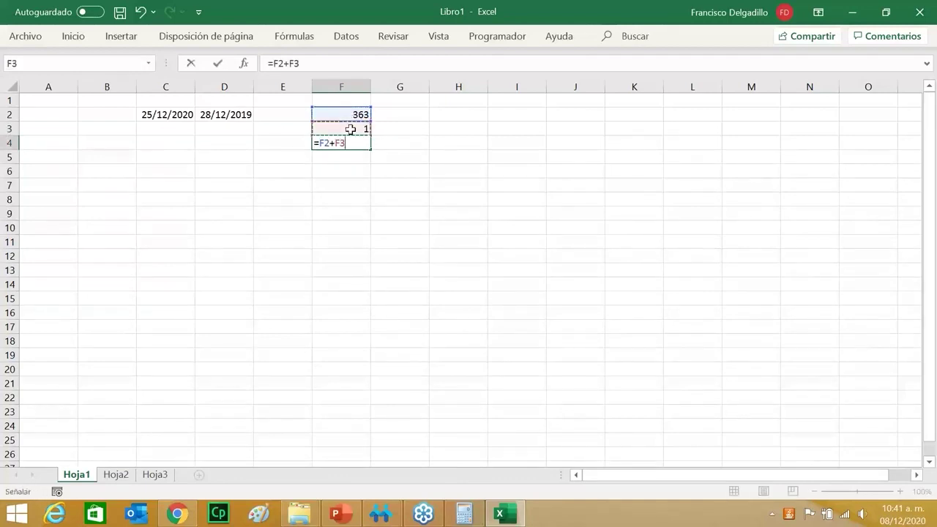
key("Return")
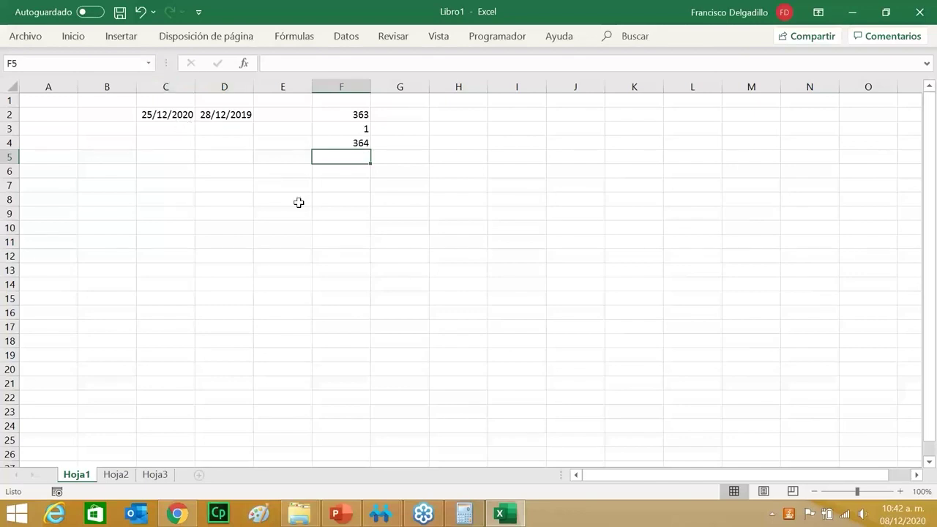
- Return to CONTPAQi Nóminas, close the period catalog, and open the Aguinaldo calculation to check the days of the Semanal period
key("alt+Tab")
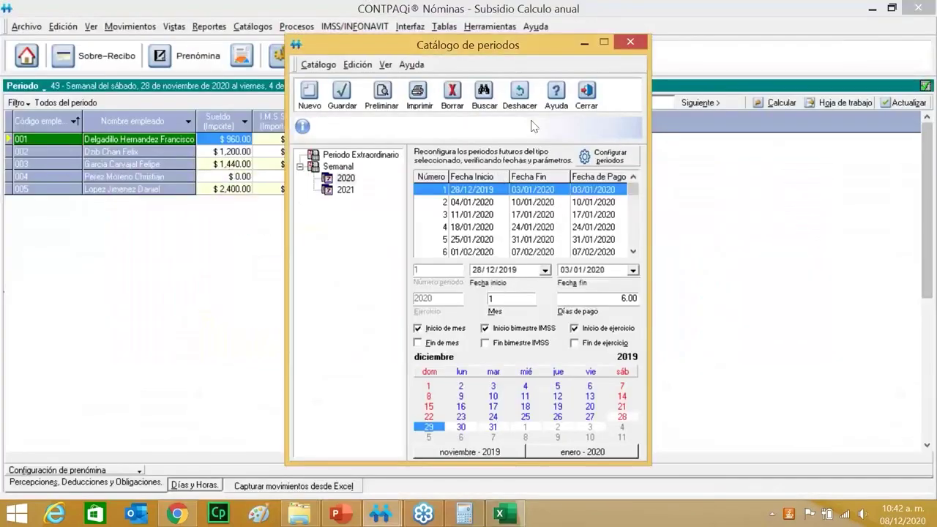
left_click(630, 43)
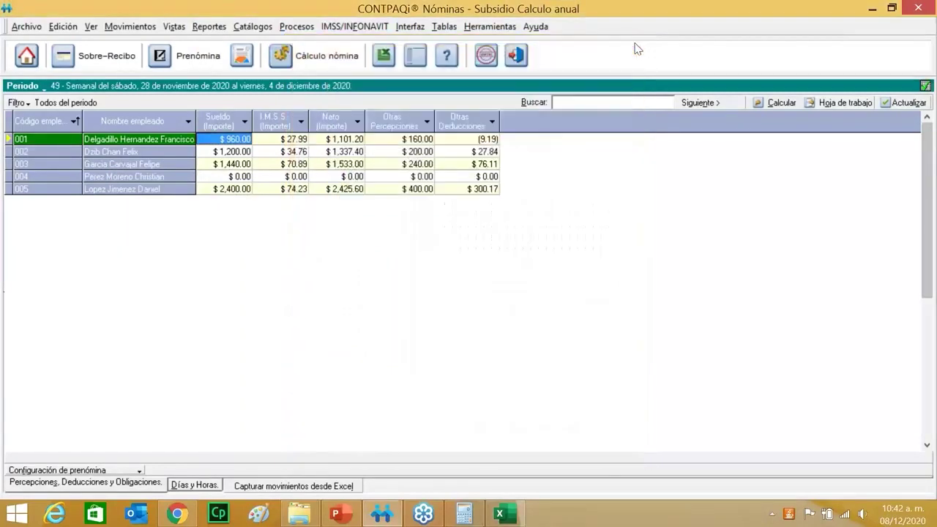
left_click(294, 27)
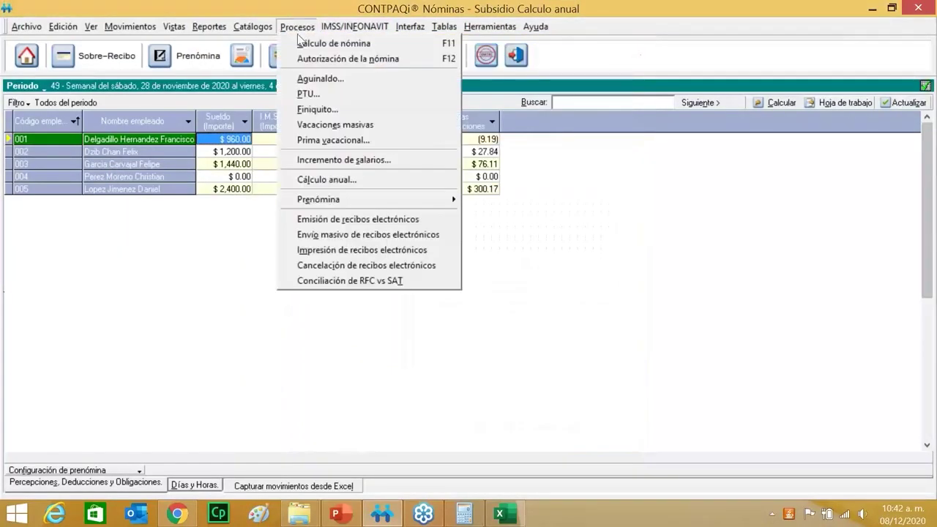
left_click(313, 79)
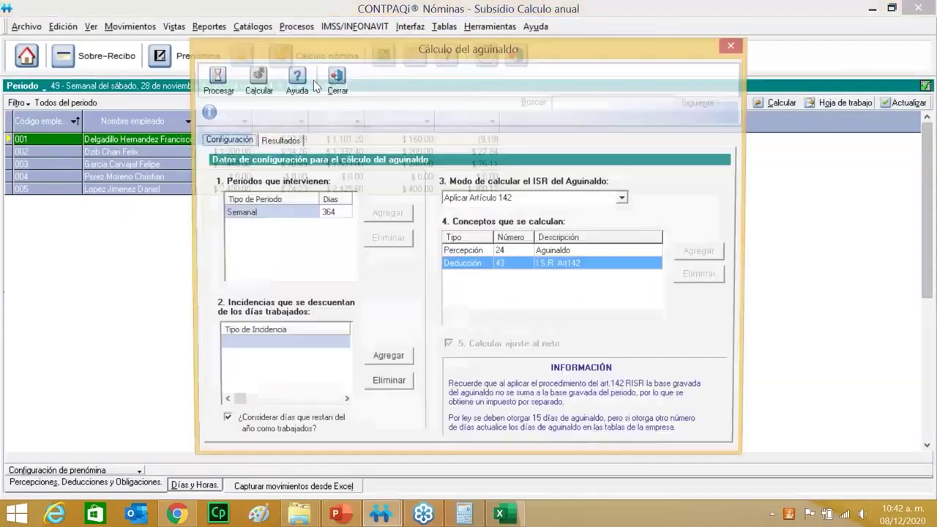
left_click(334, 218)
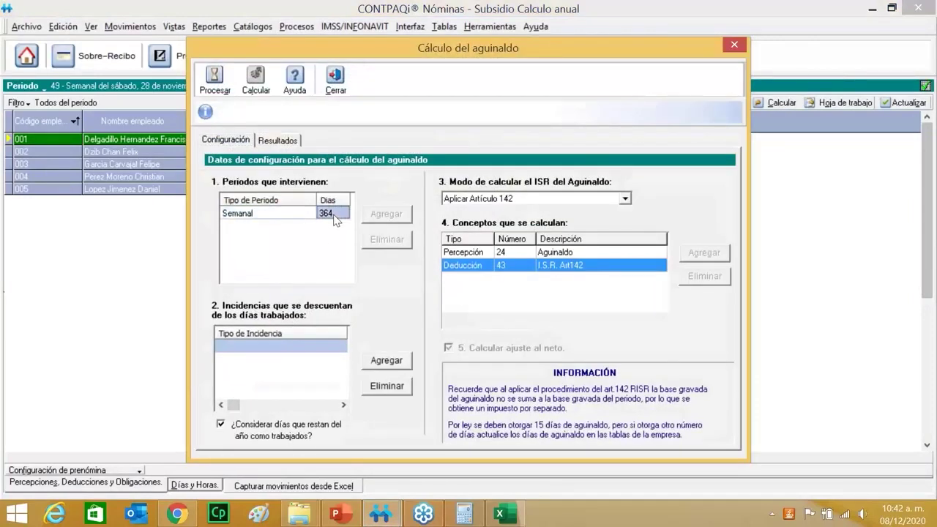
left_click(333, 214)
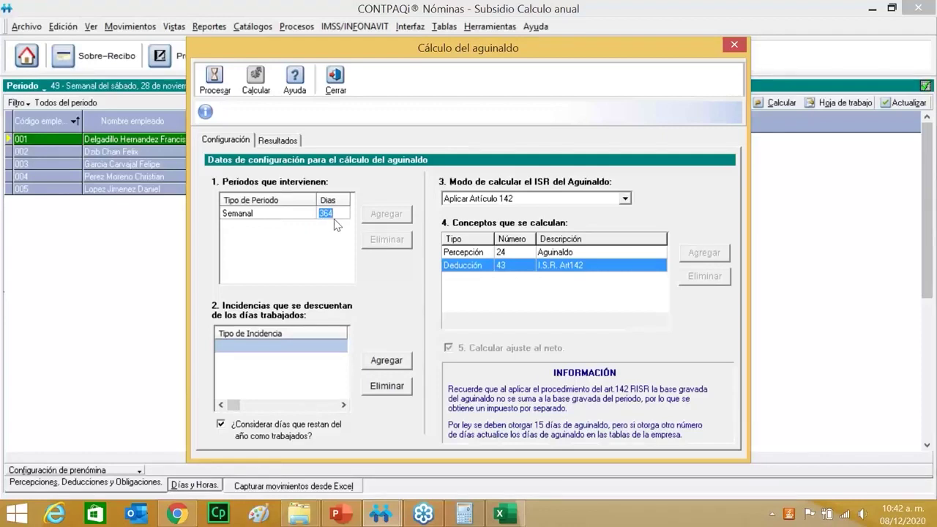
left_click(320, 234)
- Review the incidence types that can be deducted from days worked, including Faltas injustificadas, and close the list without adding any
left_click(379, 364)
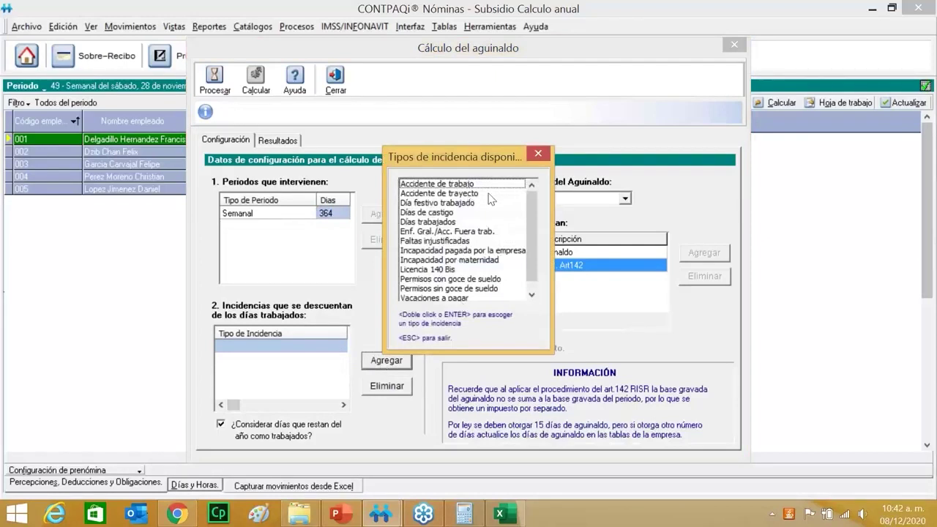
left_click(440, 214)
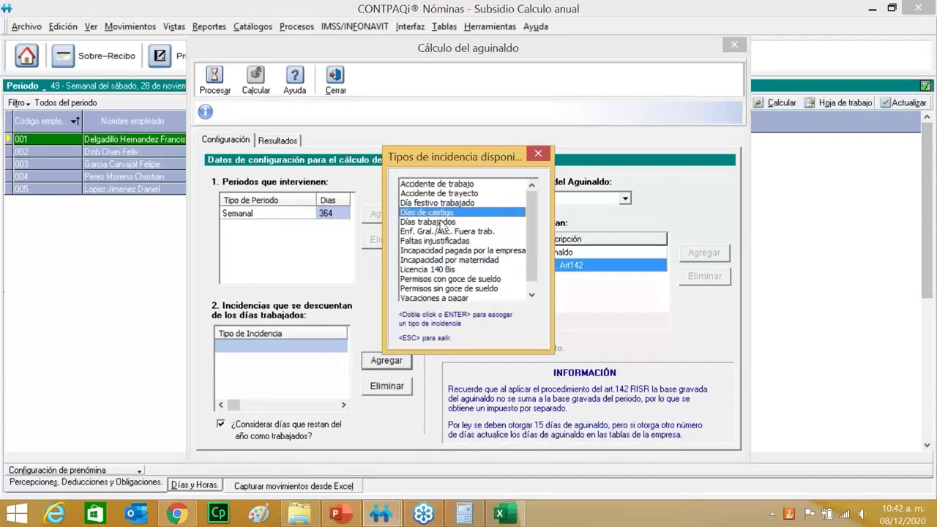
left_click(443, 232)
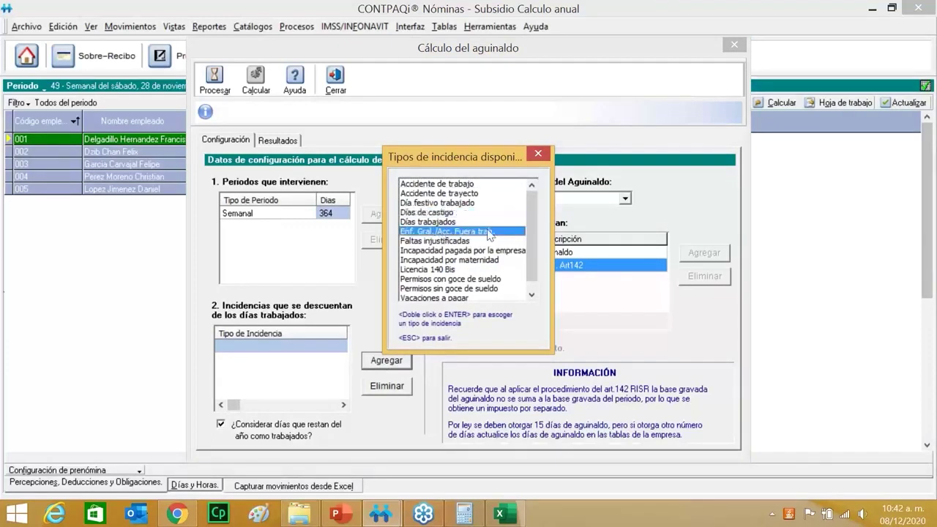
left_click(446, 241)
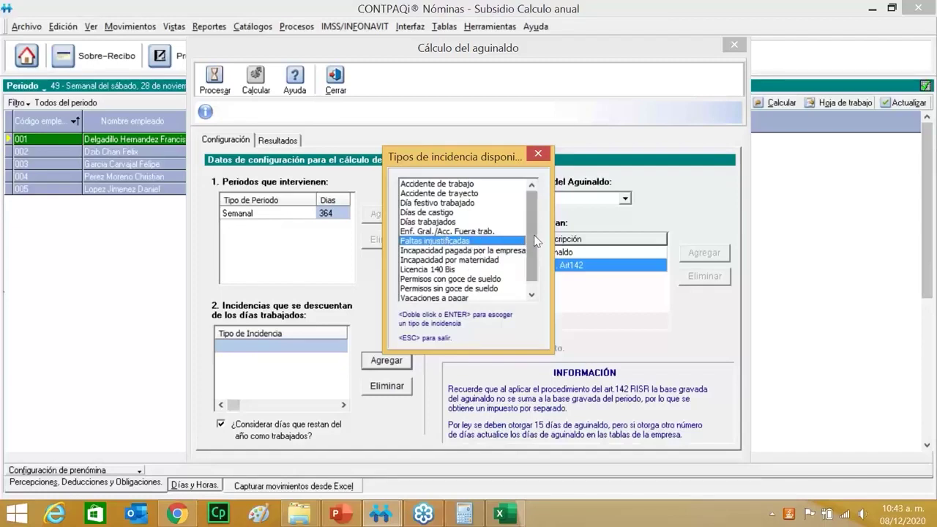
scroll(534, 236, "down", 1)
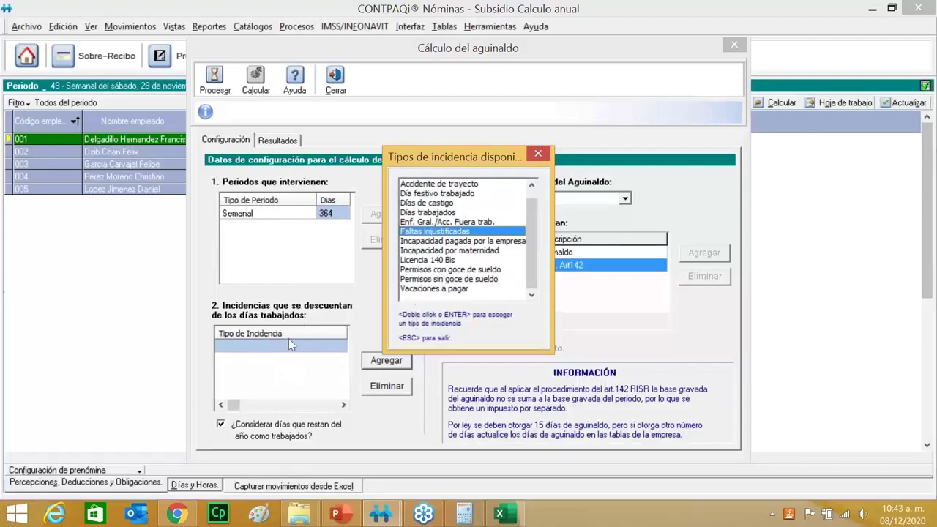
left_click(538, 156)
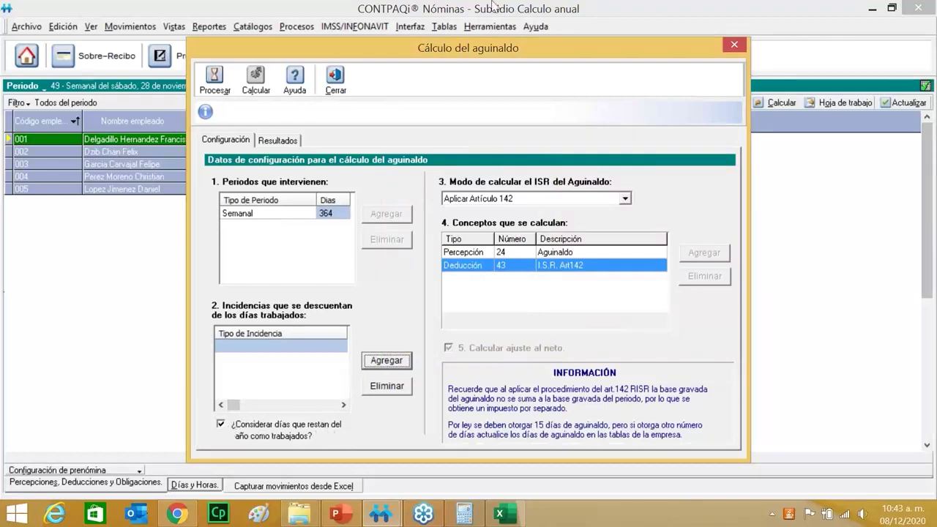
- Try the ISR mode Aplicar Artículo 96 (sp/mens), review each of its calculated concepts, and restore Aplicar Artículo 142
left_click_drag(473, 51, 512, 120)
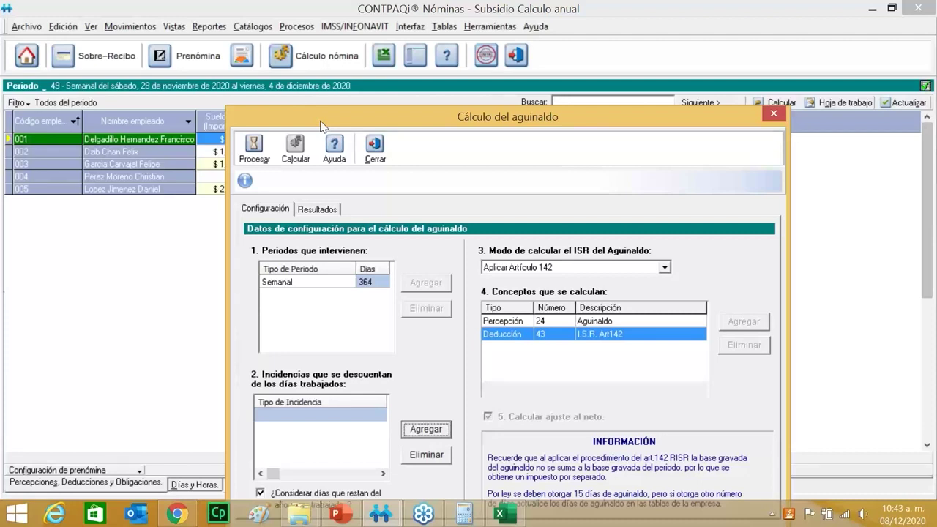
left_click_drag(319, 126, 331, 64)
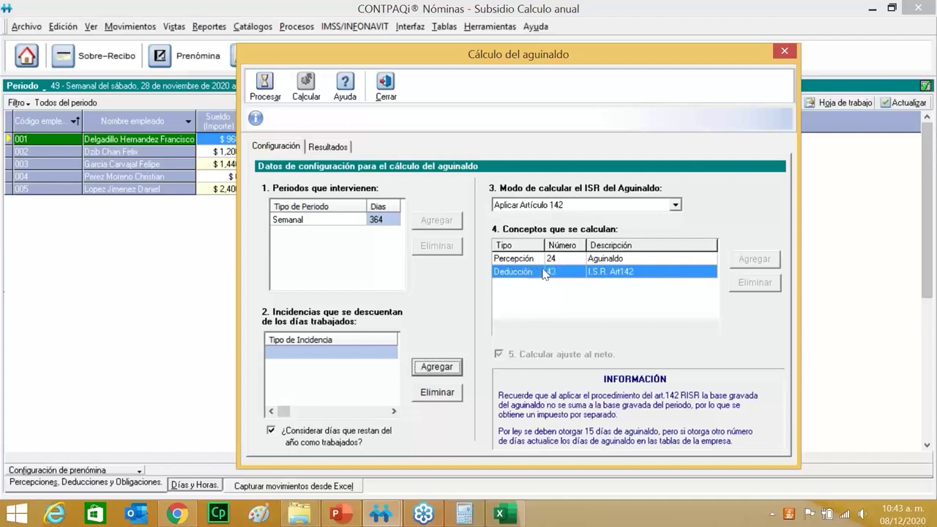
left_click(675, 205)
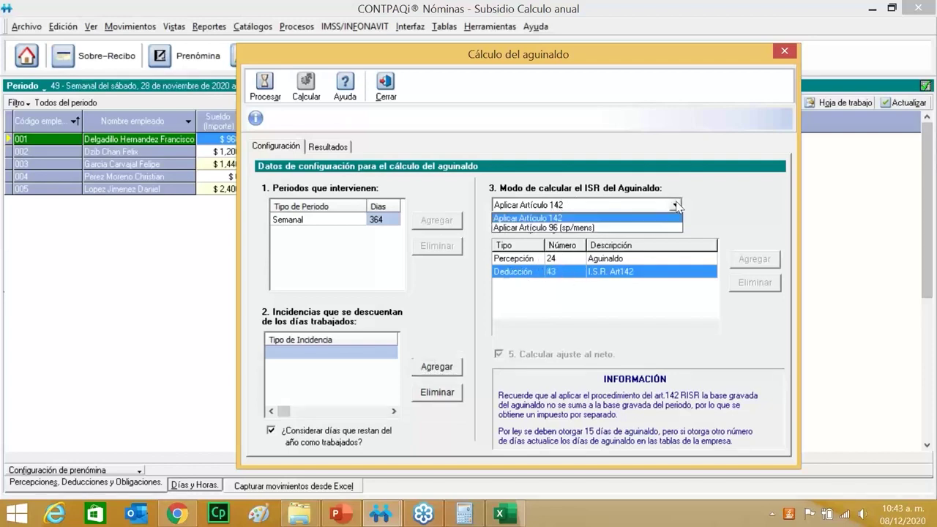
left_click(637, 229)
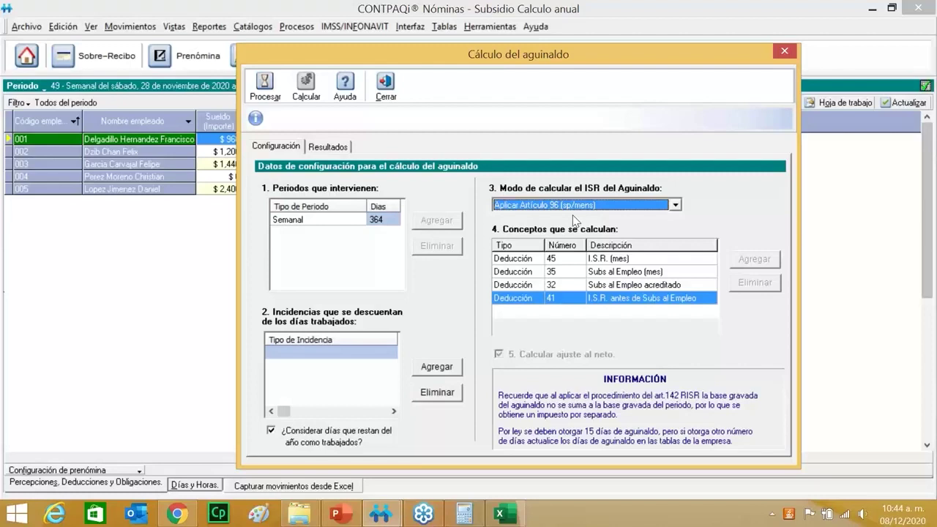
left_click(612, 262)
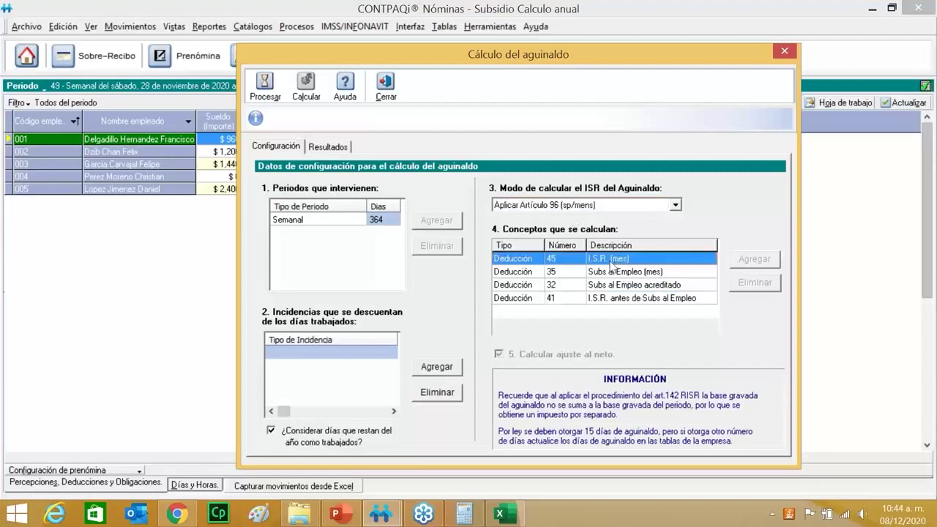
left_click(613, 272)
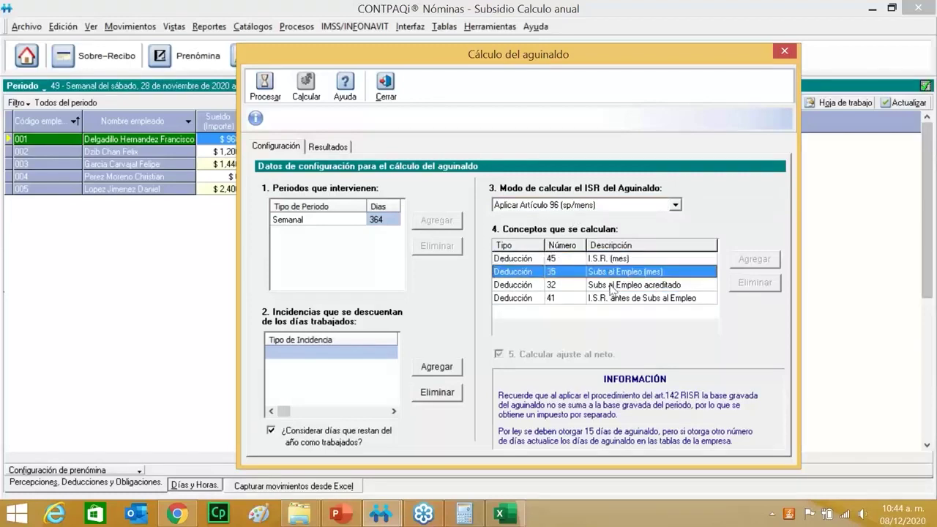
left_click(610, 285)
left_click(616, 301)
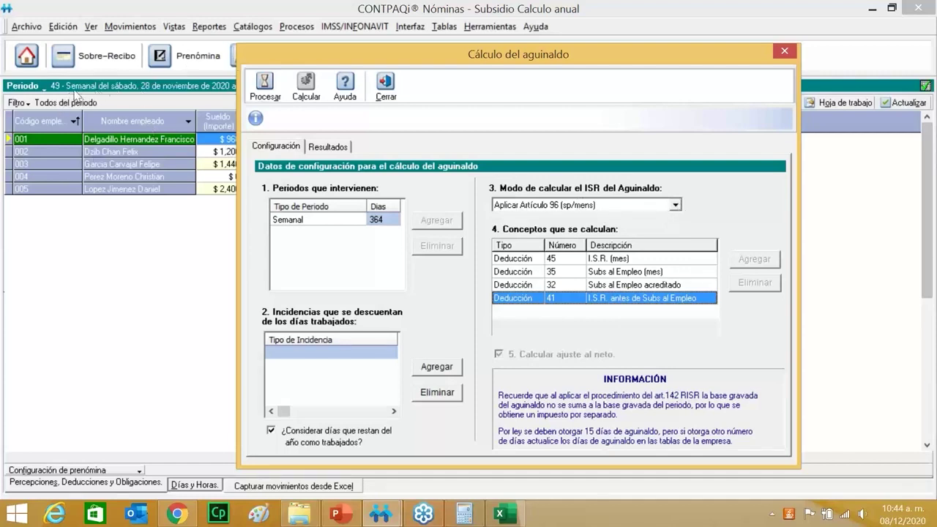
left_click(674, 205)
left_click(654, 219)
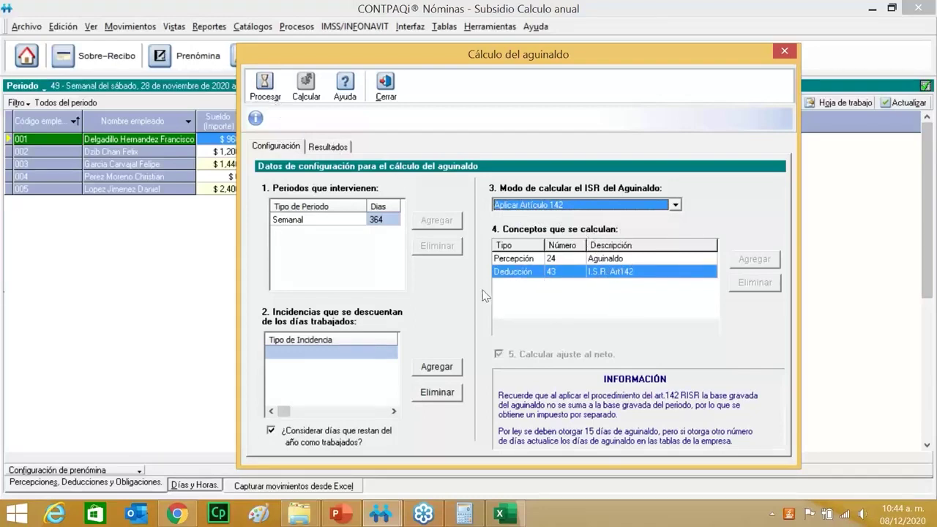
- Process the Aguinaldo days for the employees, accept the log file notice, and close the Aguinaldo calculation
left_click(266, 86)
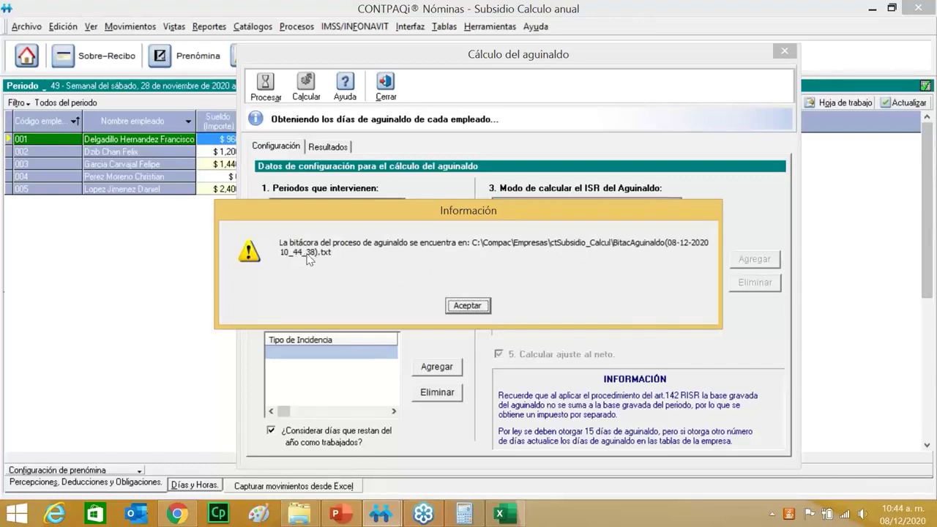
left_click(480, 307)
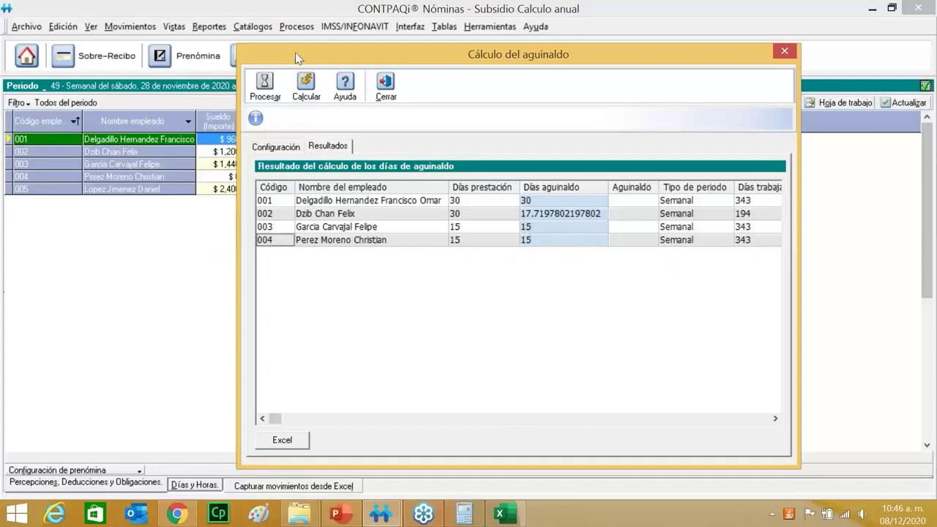
left_click_drag(295, 52, 289, 11)
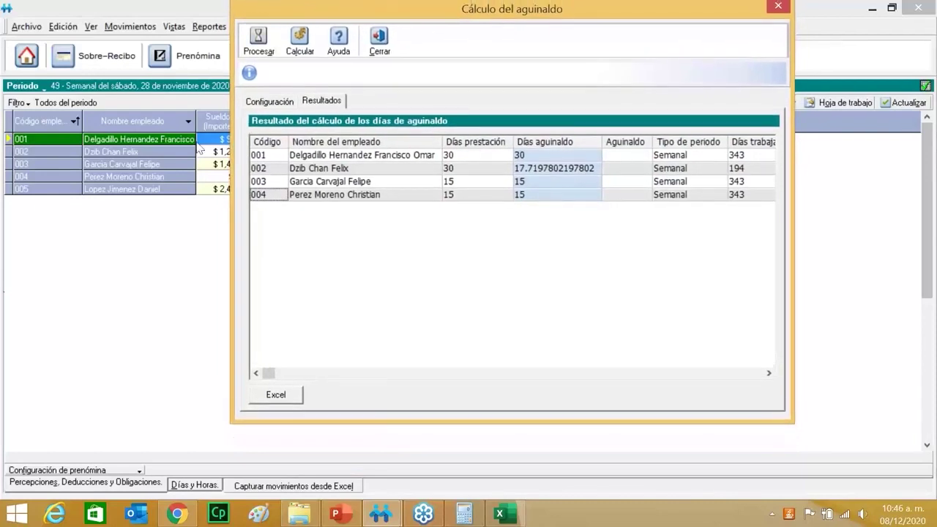
left_click(385, 55)
- In the employee catalog, enable Cálculo aguinaldo for the employee with the Ventas benefit type and save despite the stamping inconsistencies
left_click(256, 27)
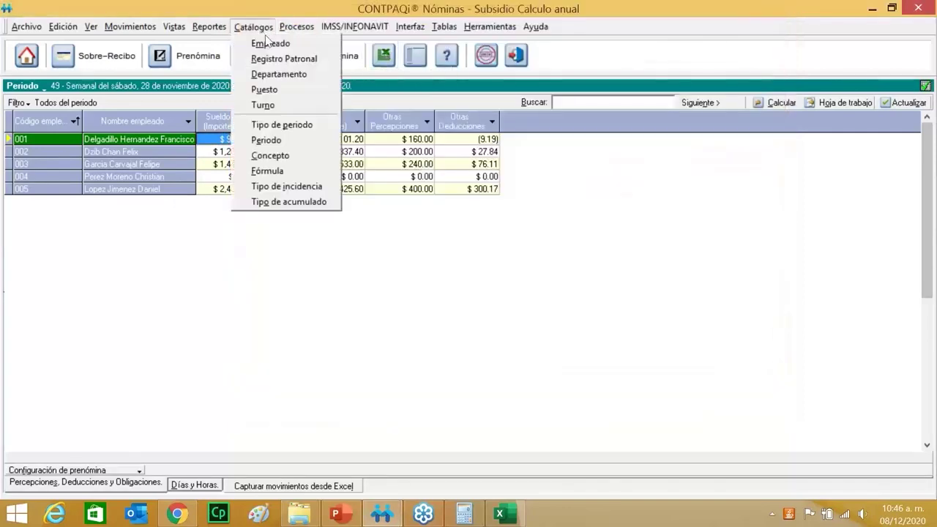
left_click(270, 44)
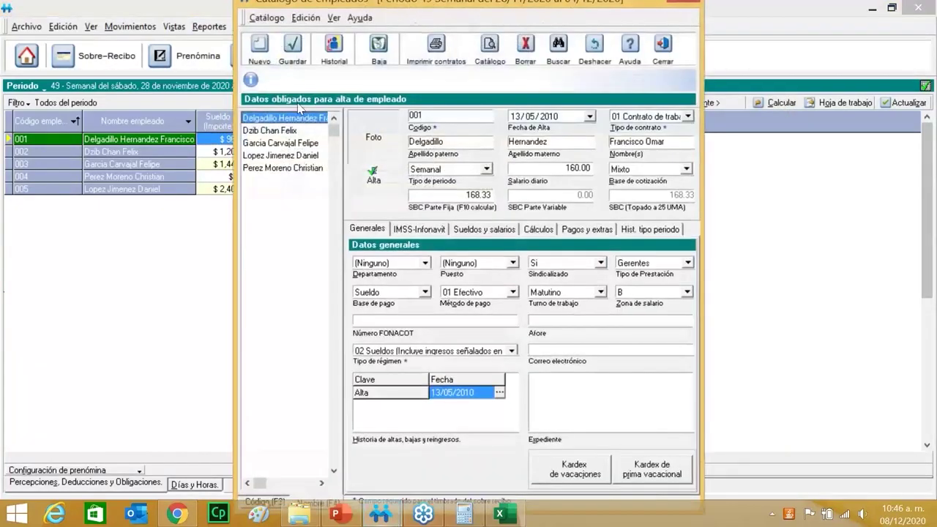
left_click(300, 155)
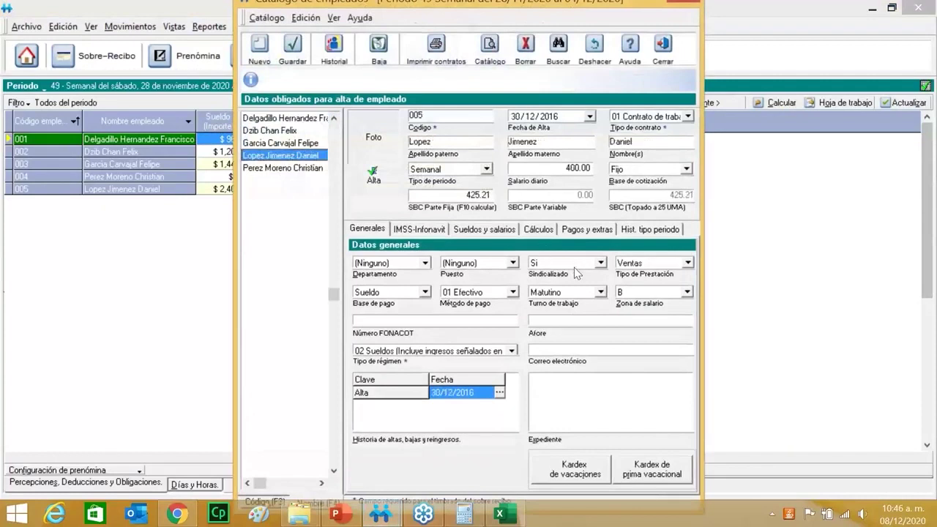
left_click(538, 229)
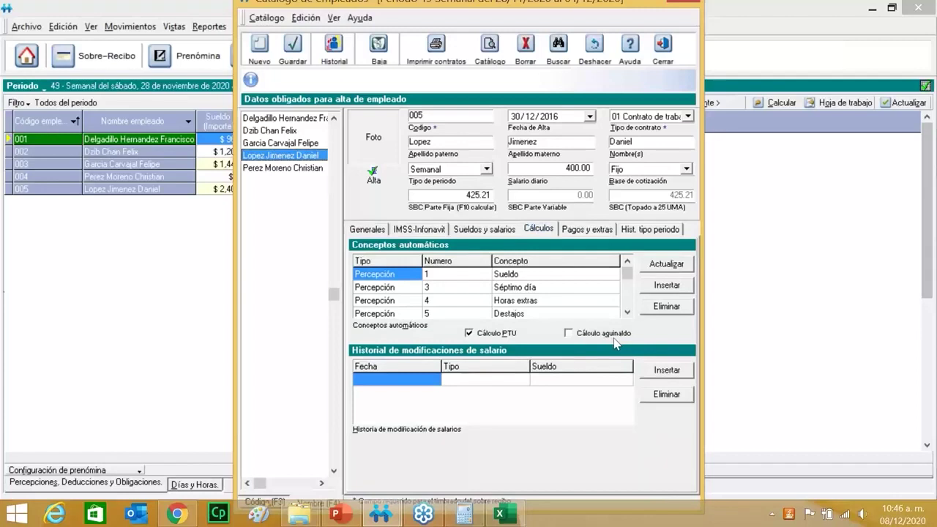
left_click(569, 334)
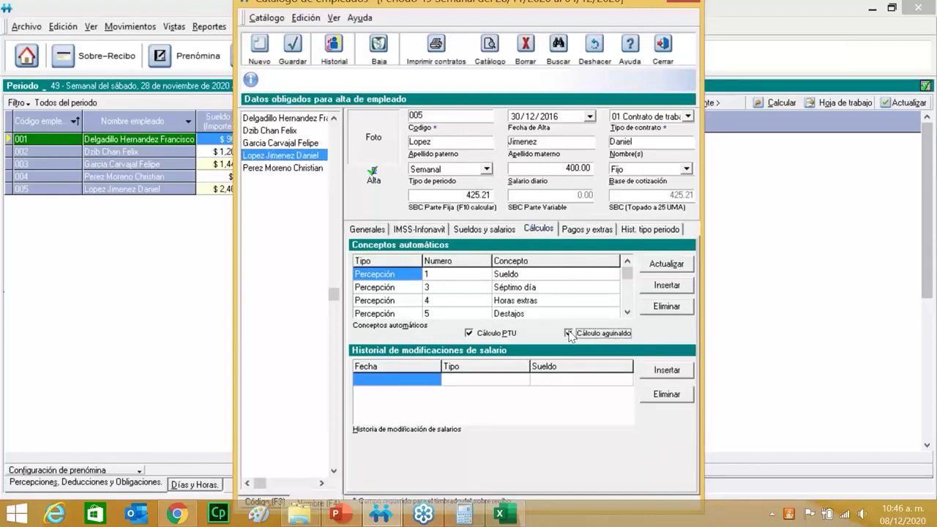
left_click(294, 62)
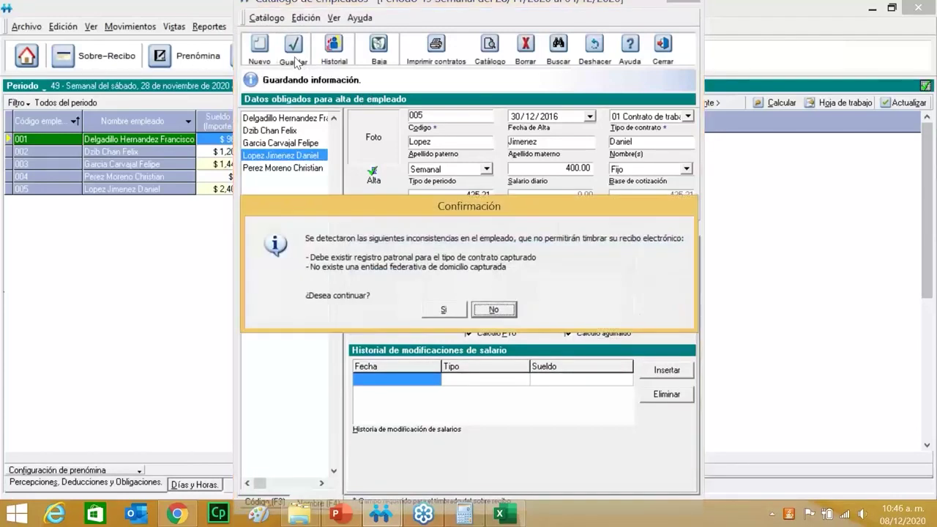
left_click(445, 310)
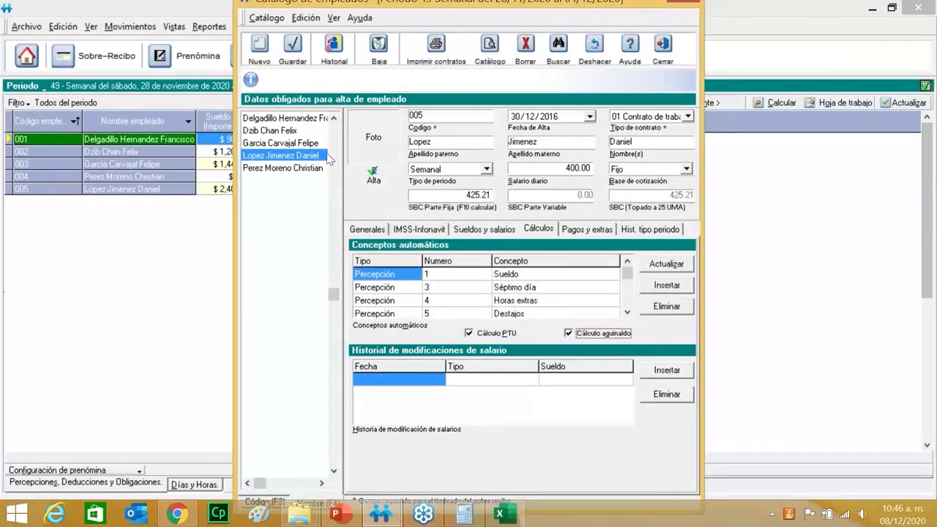
- Check the hire date and the Cálculo aguinaldo setting of each employee in the catalog
left_click(303, 117)
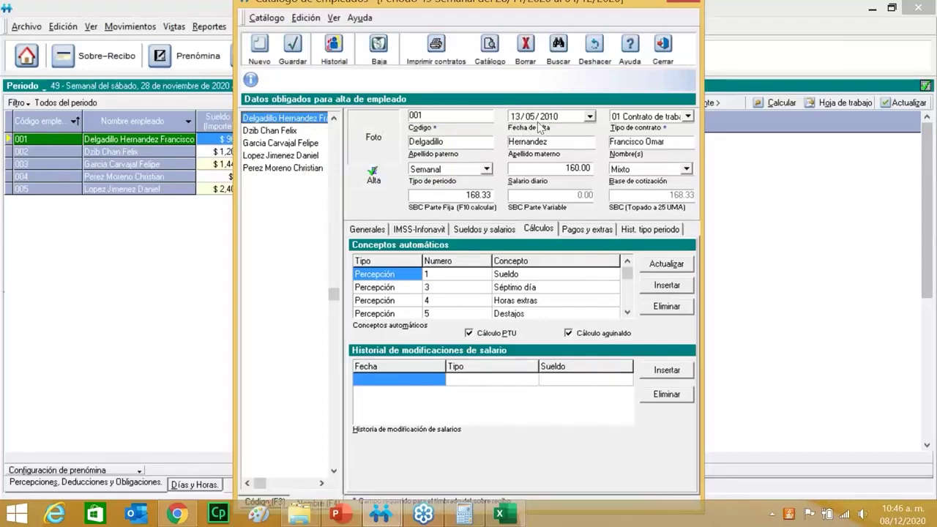
left_click(289, 132)
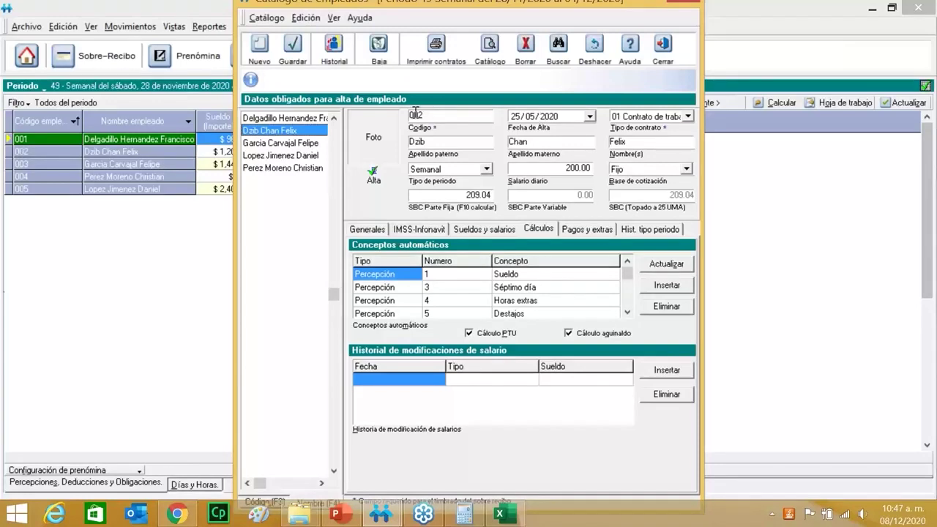
left_click(315, 144)
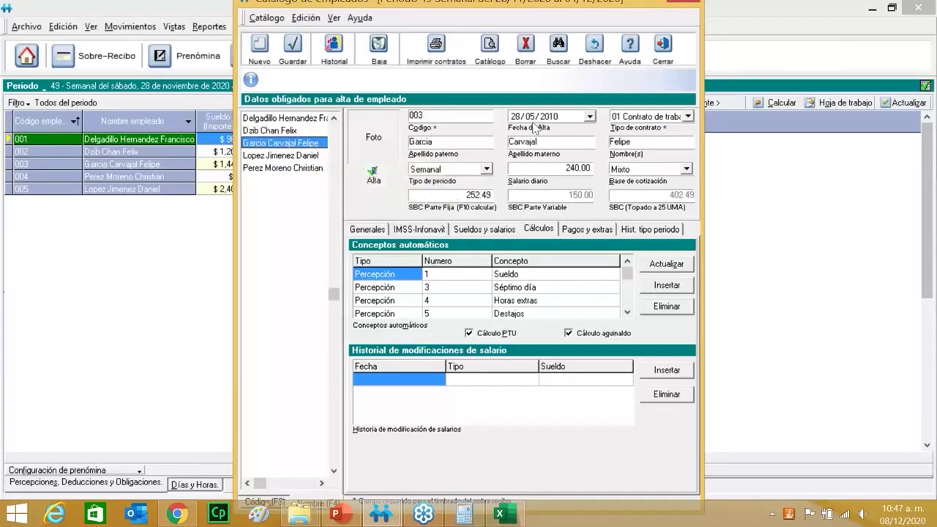
left_click(308, 158)
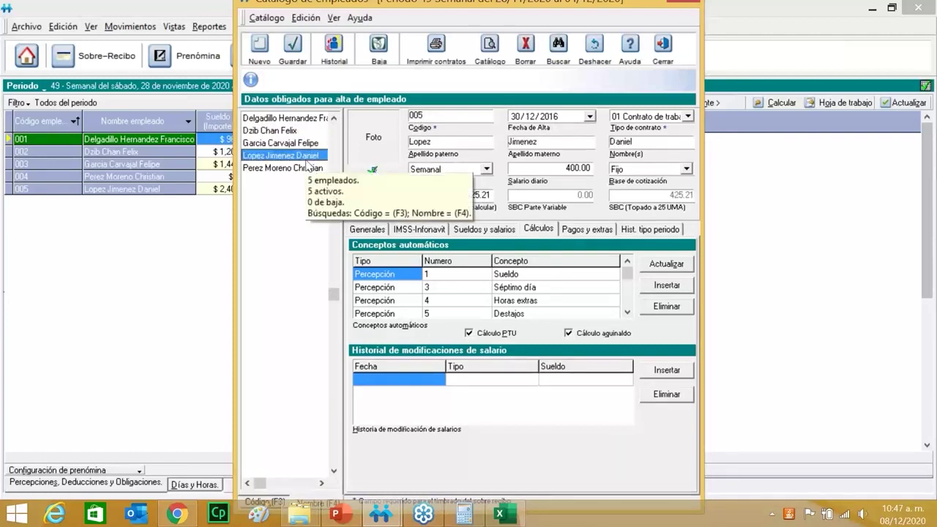
left_click(308, 168)
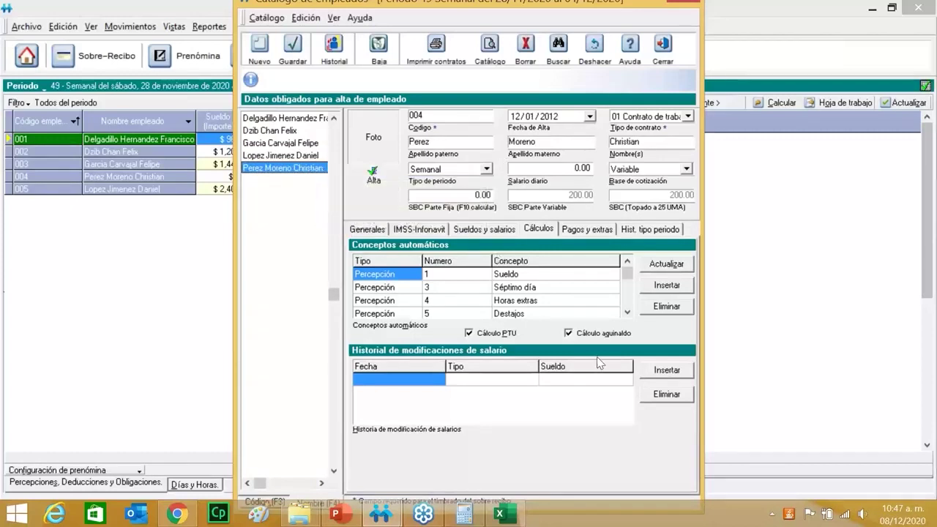
- Check each employee's Tipo de Prestación in the general data and close the employee catalog
left_click(375, 233)
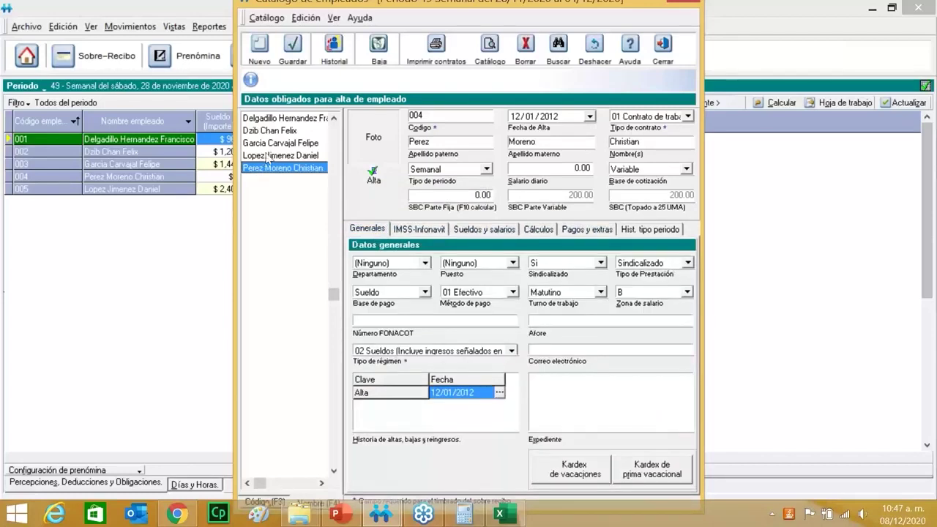
left_click(285, 142)
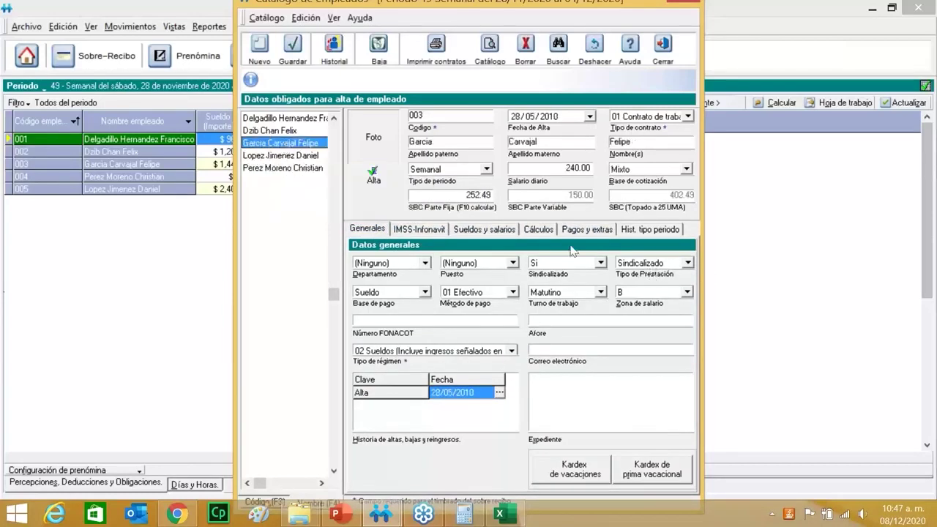
left_click(292, 119)
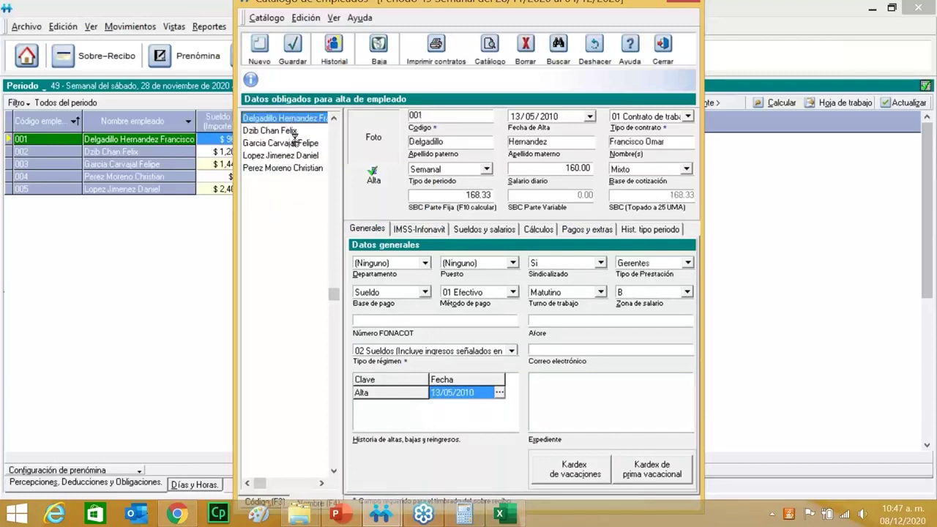
left_click(291, 131)
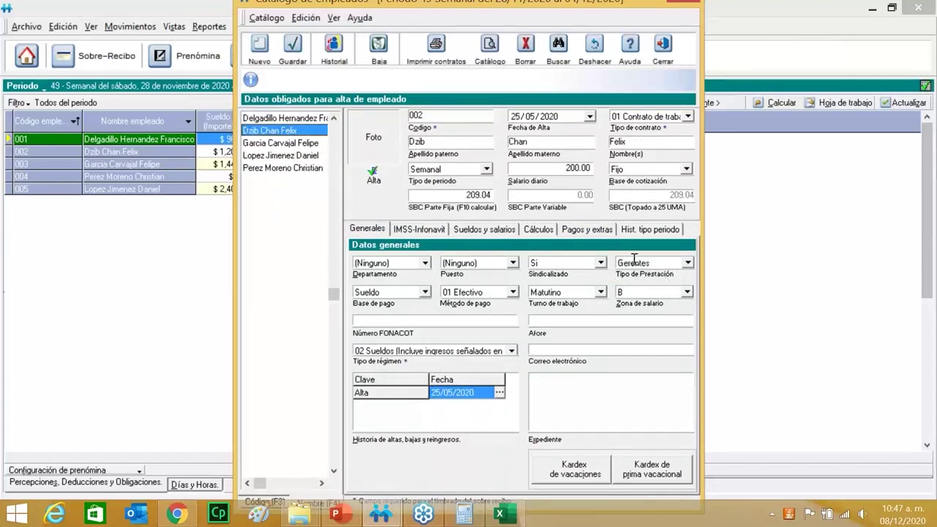
left_click(277, 157)
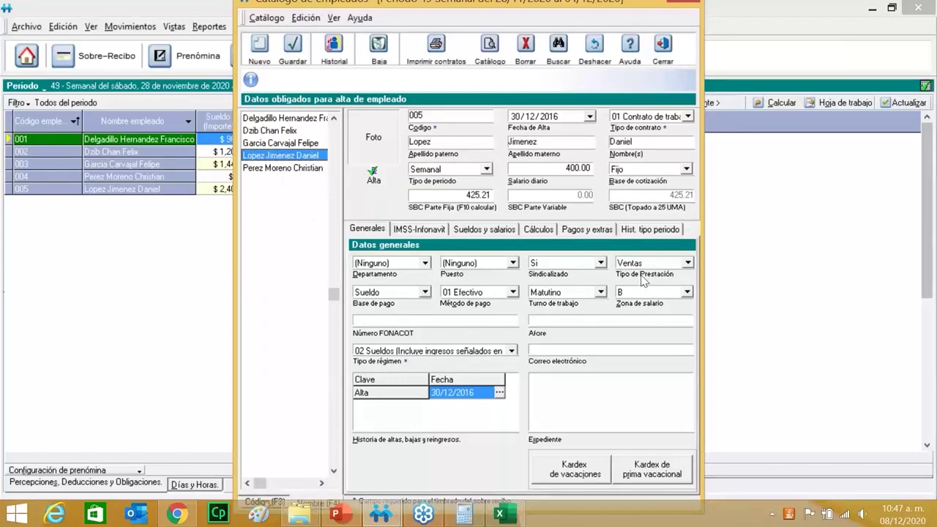
left_click(661, 51)
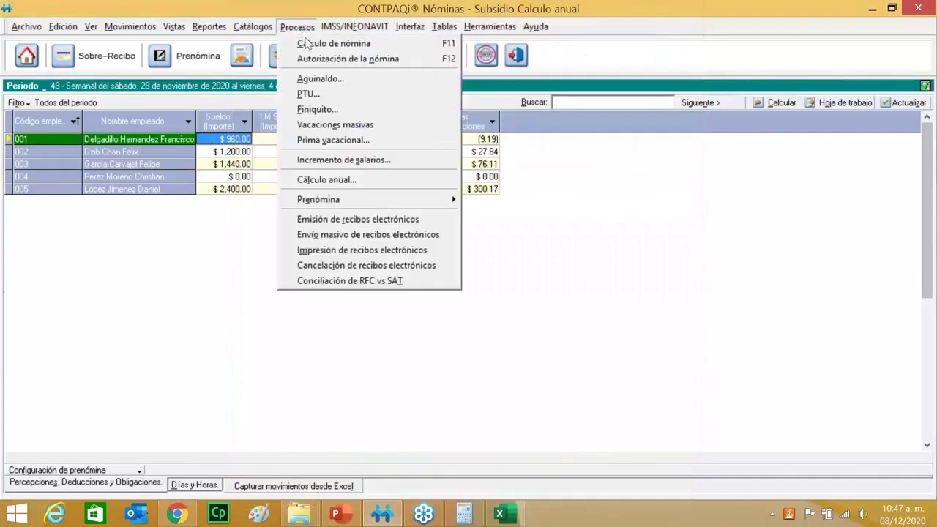
- Open the Aguinaldo calculation, process the Aguinaldo days of the employees, and accept the log file notice
left_click(331, 80)
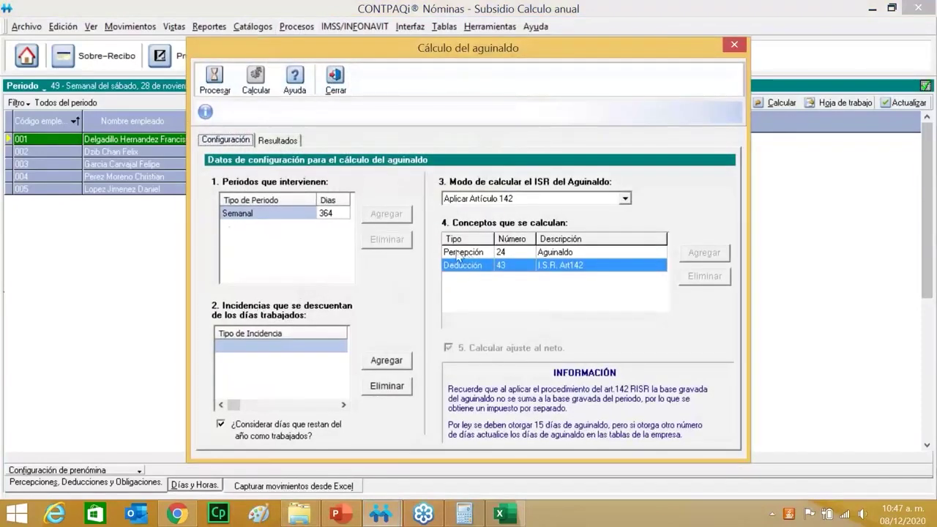
left_click(215, 80)
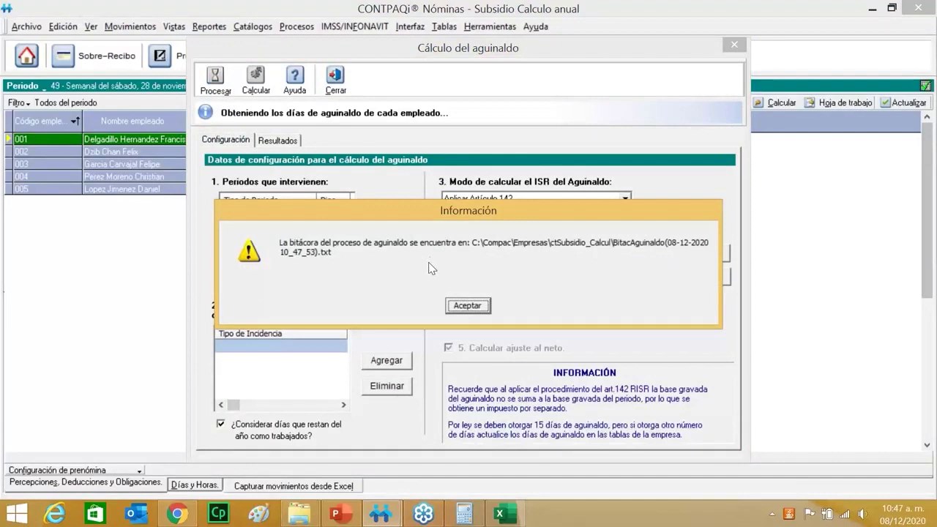
left_click(470, 306)
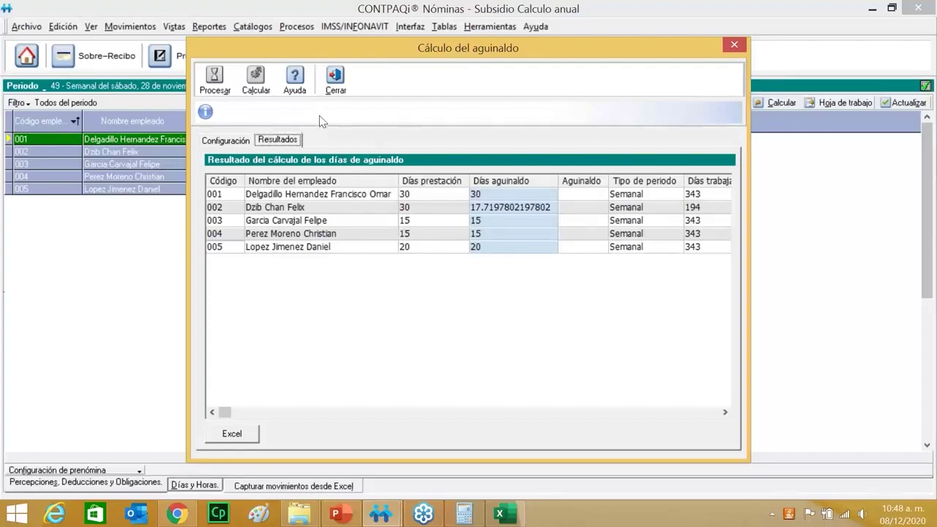
- Set the Semanal period's days to 366, reprocess the Aguinaldo days, and accept the log file notice
left_click(226, 142)
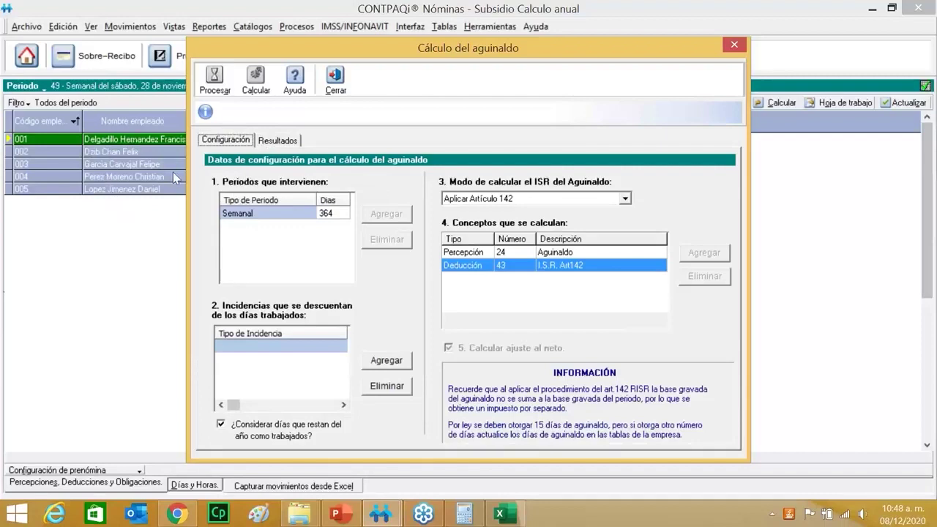
left_click(342, 216)
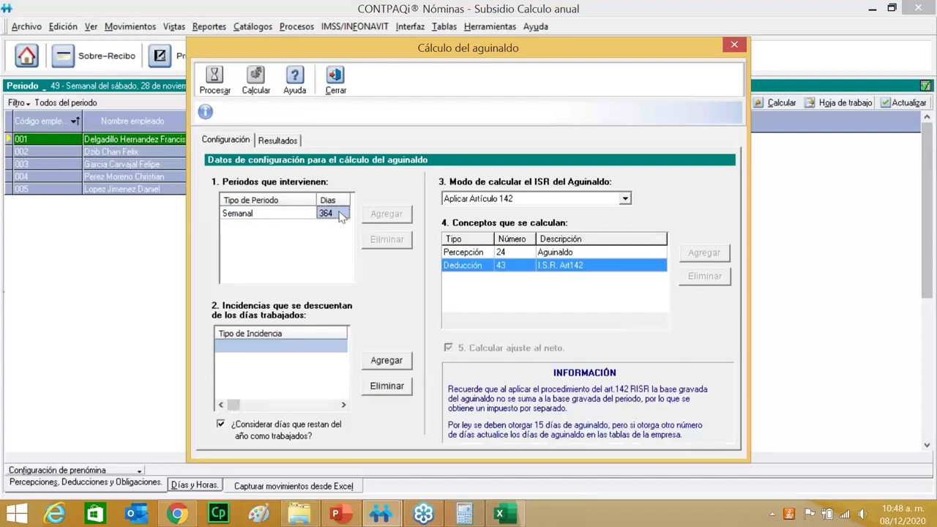
left_click(339, 212)
left_click(214, 83)
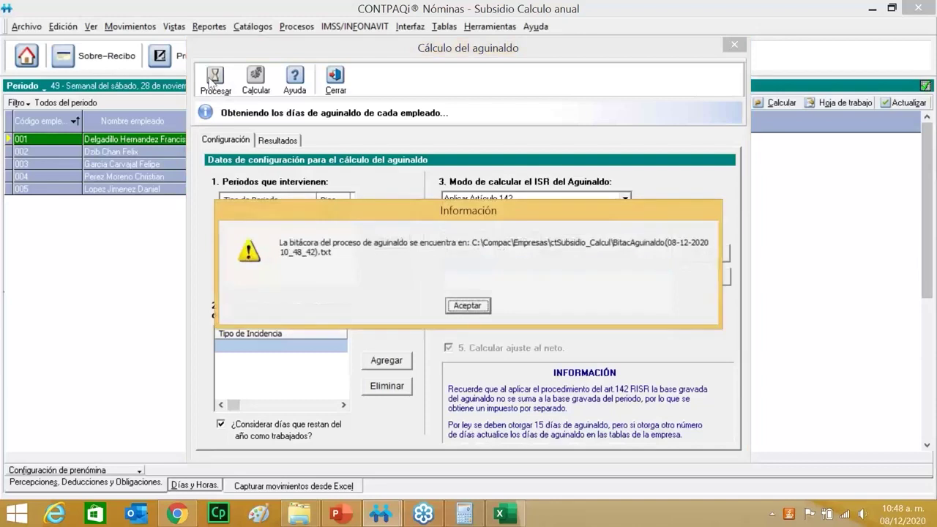
left_click(466, 306)
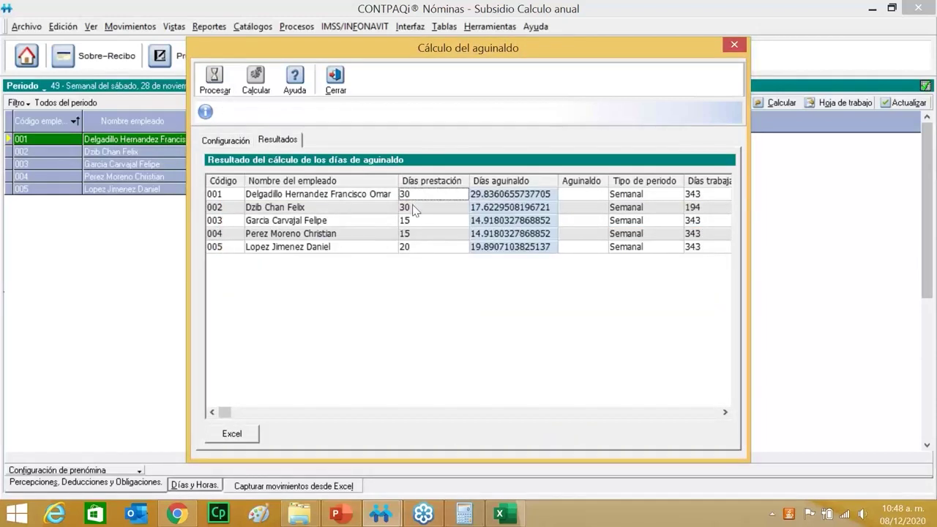
- Compare each employee's Días prestación with the Días aguinaldo in the results
left_click(421, 221)
left_click(413, 236)
left_click(419, 249)
left_click(488, 250)
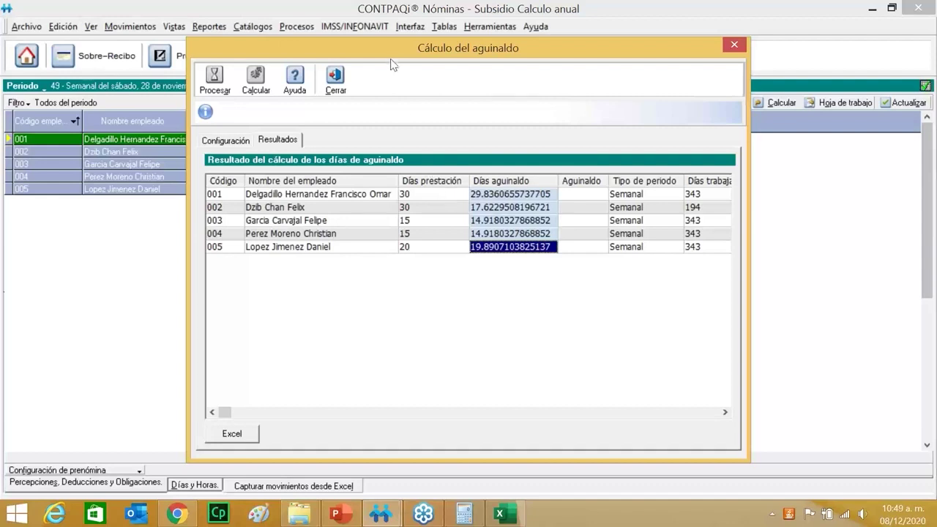
left_click_drag(394, 57, 413, 62)
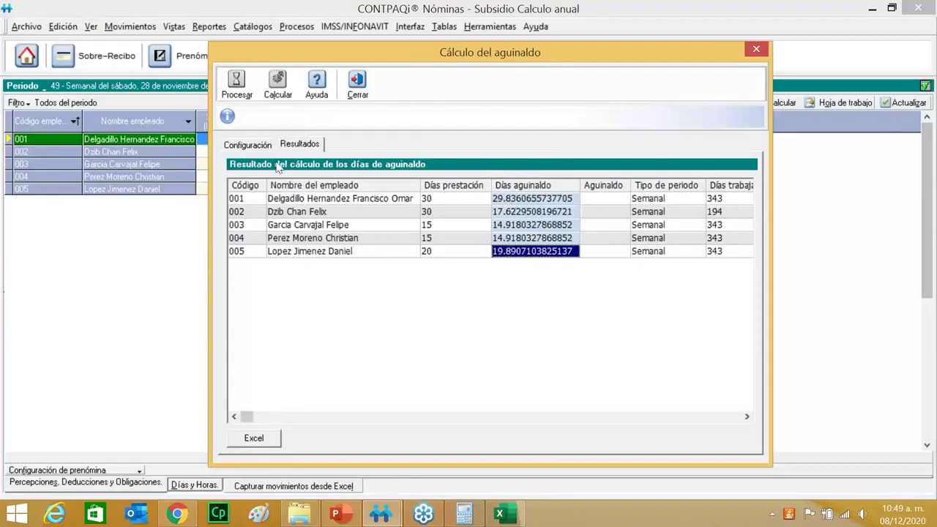
- Set the Semanal period's days back to 364, reprocess the Aguinaldo days, and accept the log file notice
left_click(251, 145)
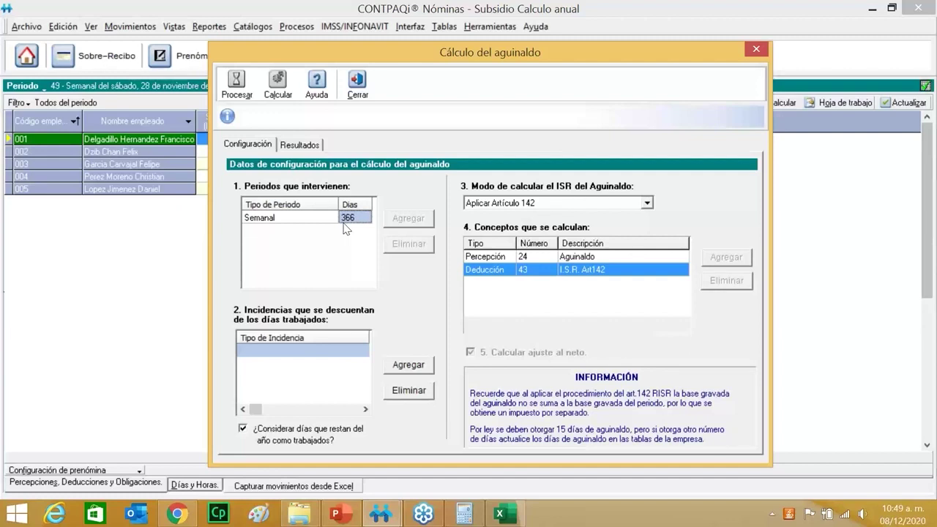
left_click(359, 217)
type("36")
left_click(238, 86)
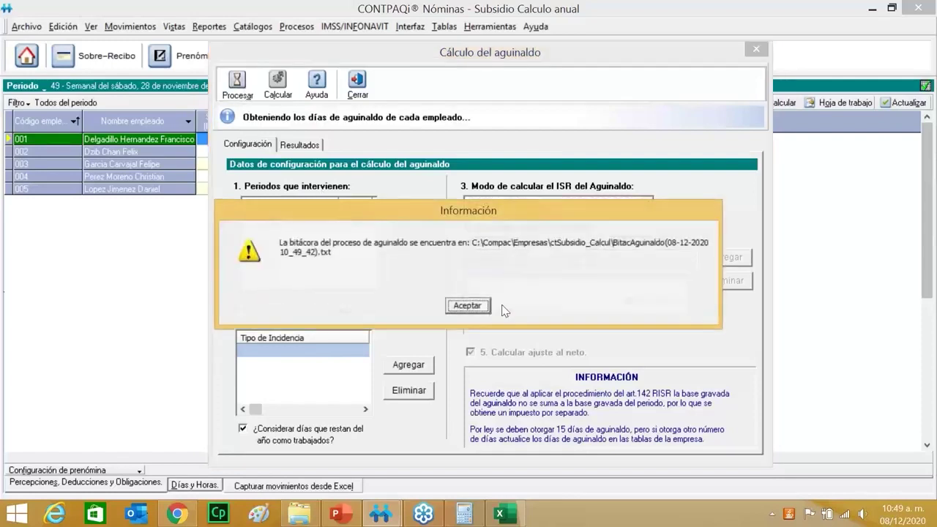
left_click(489, 307)
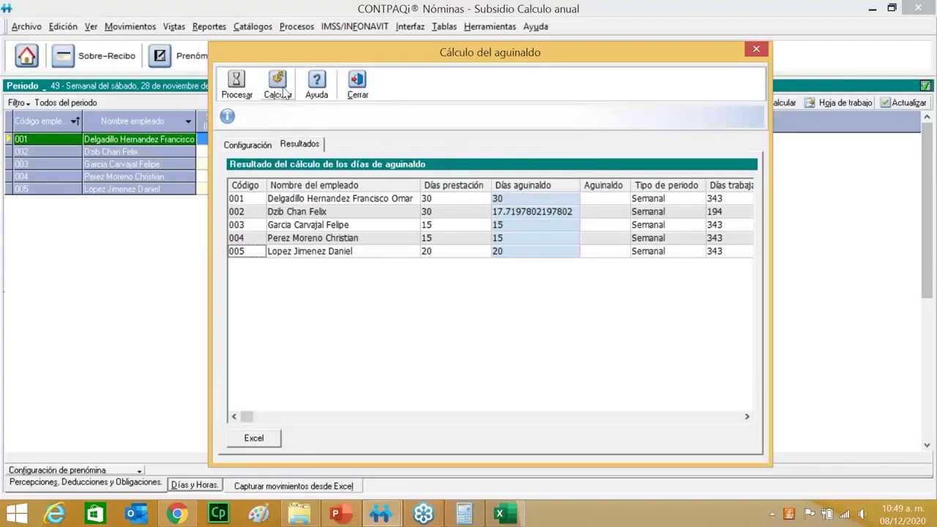
- Calculate the Aguinaldo with the Los que faltan de calcular option and accept the completion notice
left_click(282, 96)
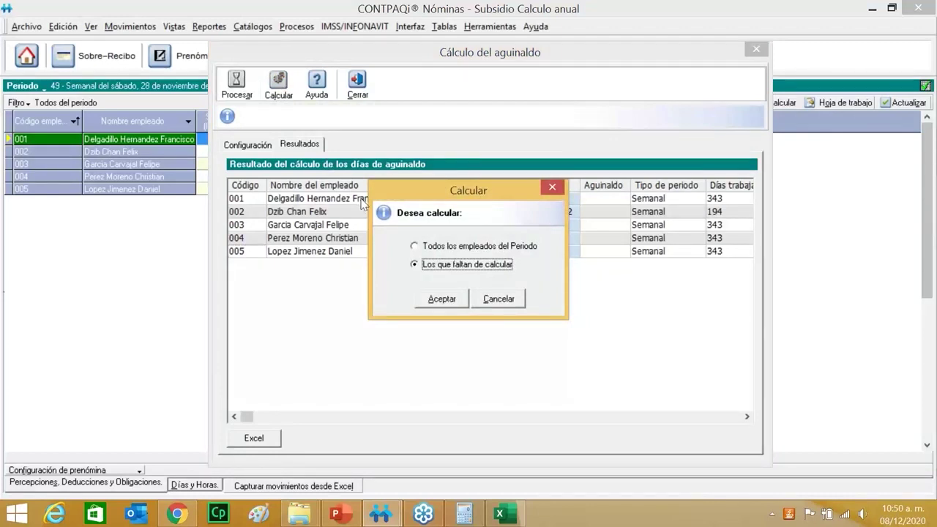
left_click(443, 300)
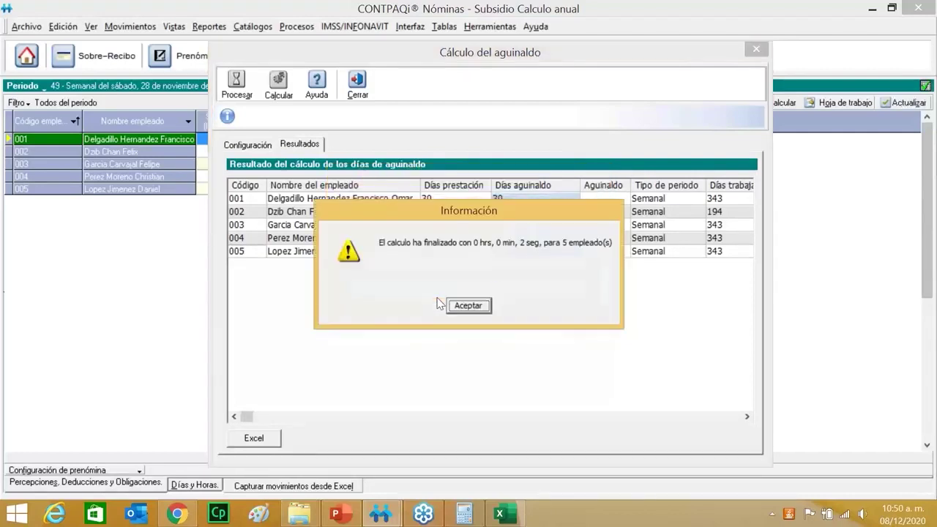
left_click(466, 308)
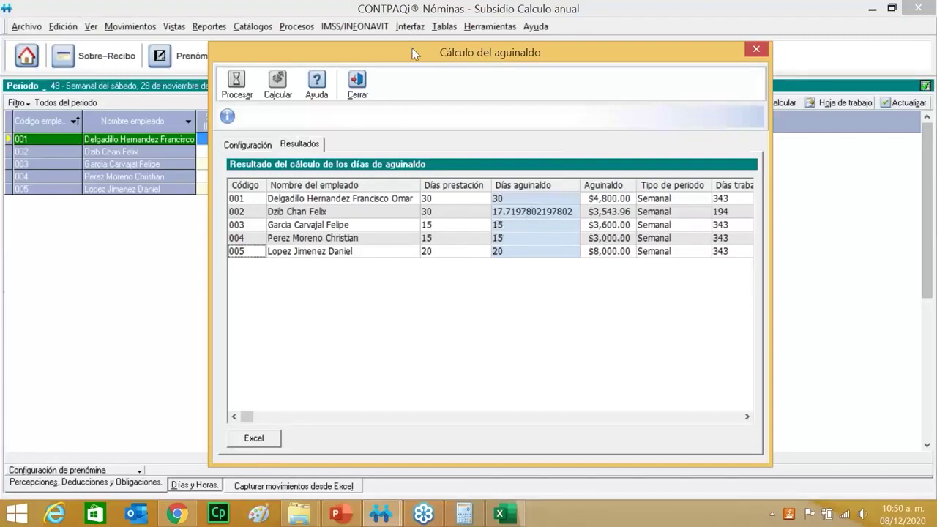
- Review the Aguinaldo amounts against the payroll grid and examine the worked, remaining and total days columns
left_click_drag(408, 44, 527, 73)
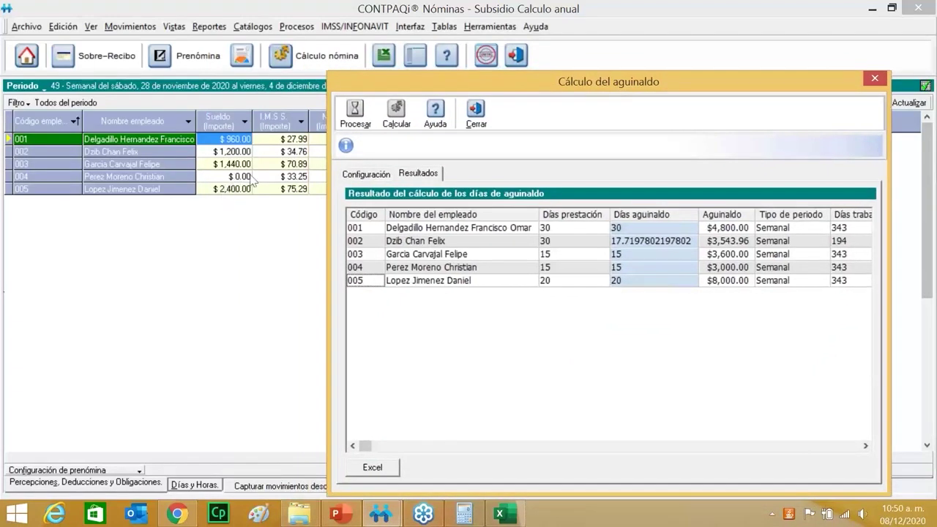
left_click_drag(506, 81, 455, 53)
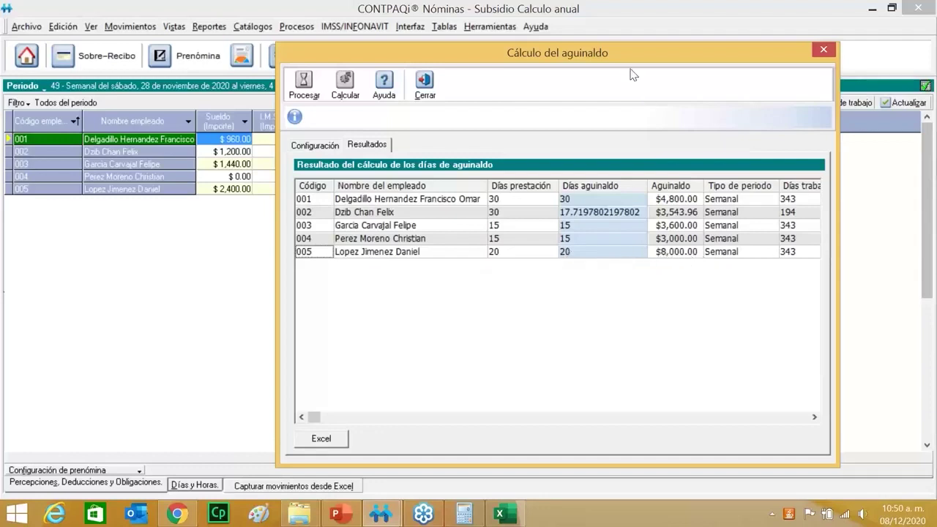
left_click_drag(615, 53, 525, 46)
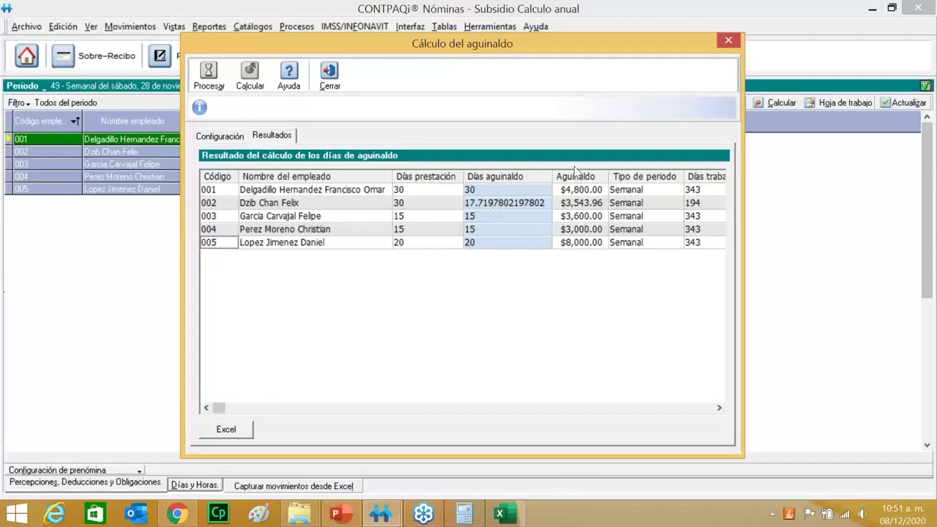
left_click(719, 408)
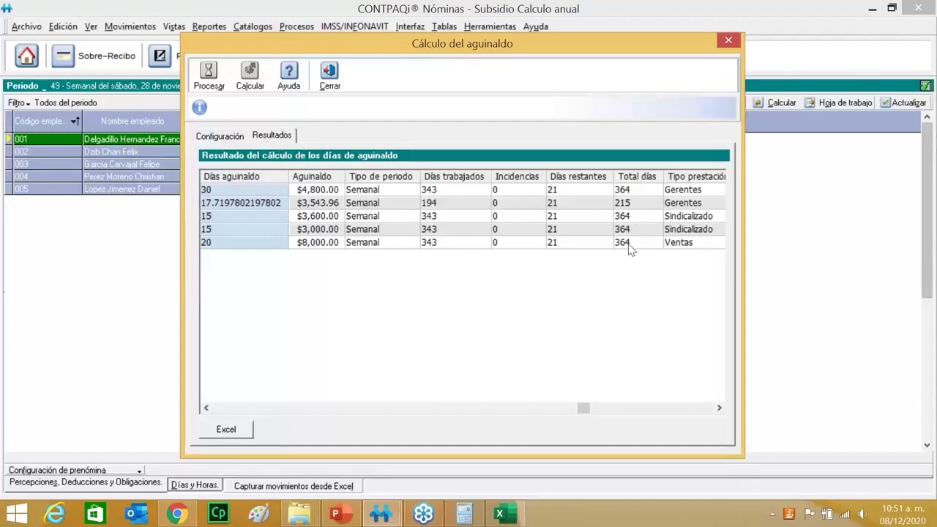
left_click(206, 408)
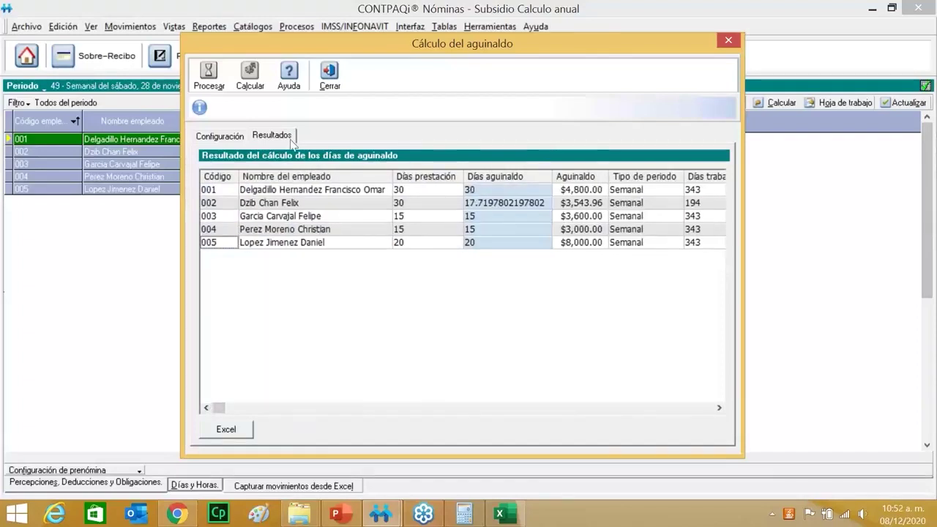
- Stop counting the remaining days of the year as worked and reprocess the Aguinaldo days, accepting the log file notice
left_click(239, 138)
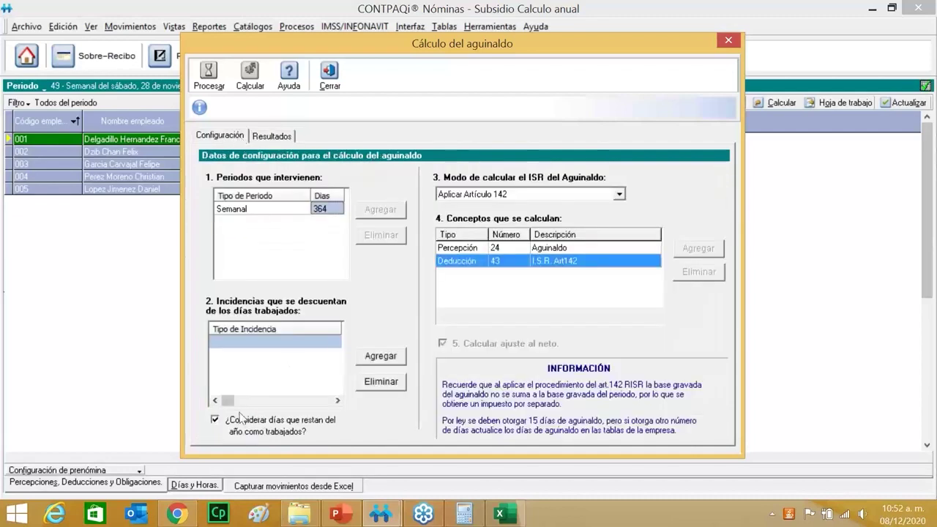
left_click(216, 420)
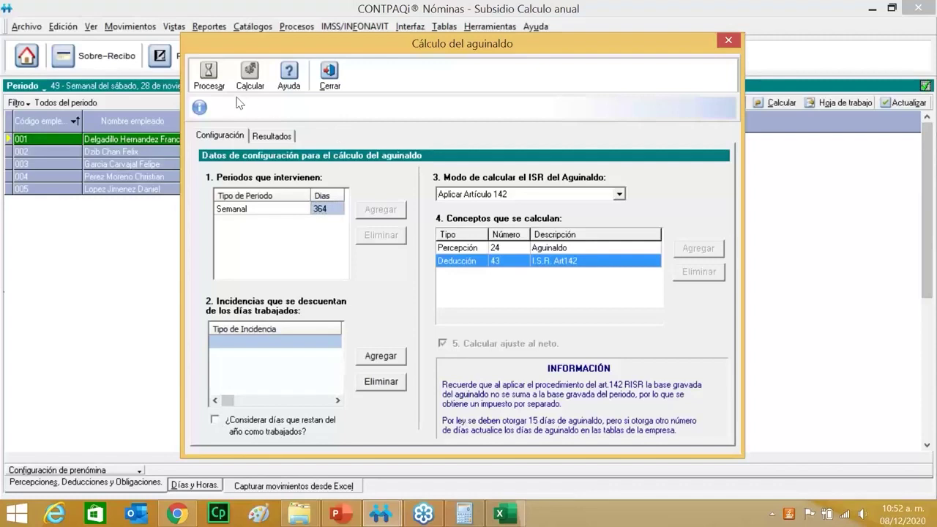
left_click(217, 86)
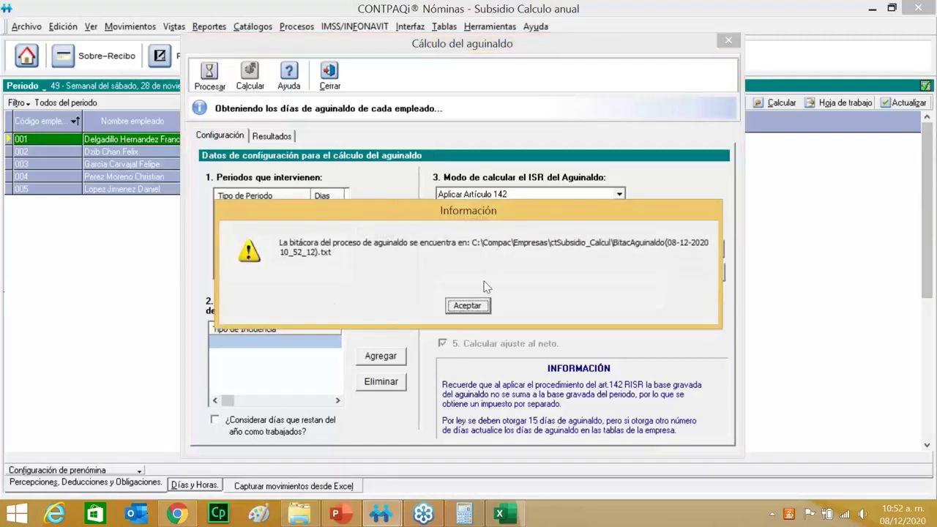
left_click(484, 305)
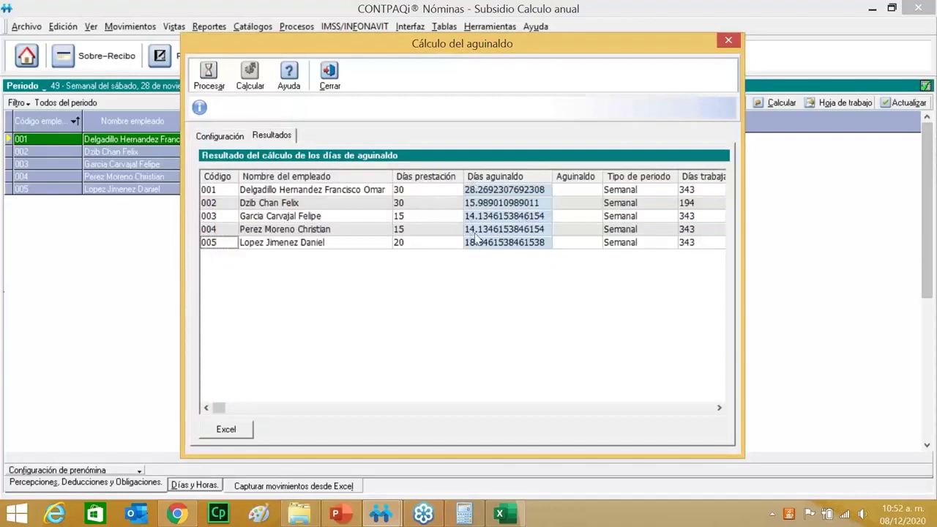
- Recalculate the Aguinaldo for Los que faltan de calcular, check the days columns in the results, and close the calculation
left_click(260, 82)
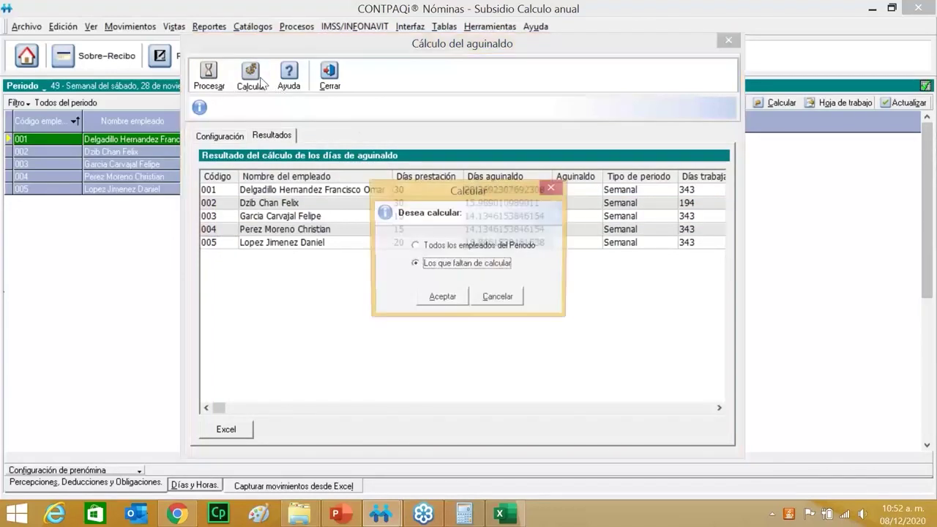
left_click(442, 299)
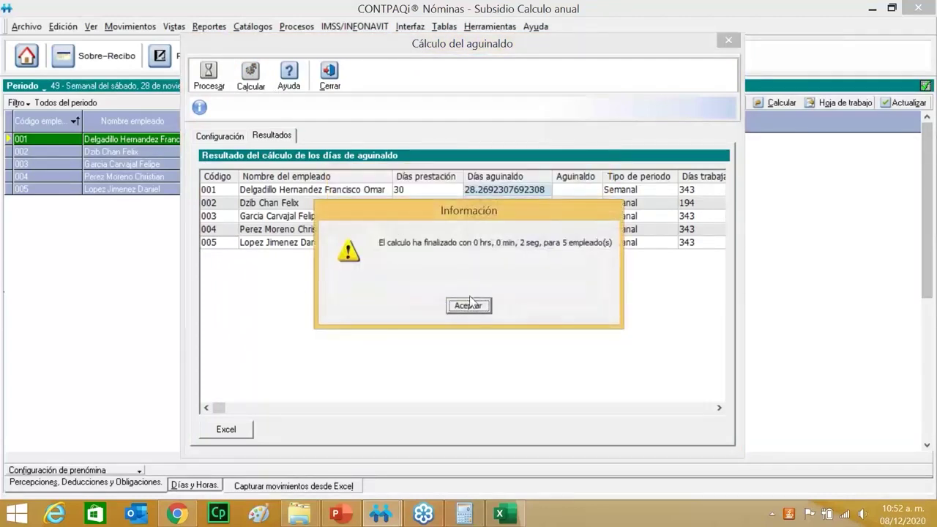
left_click(468, 306)
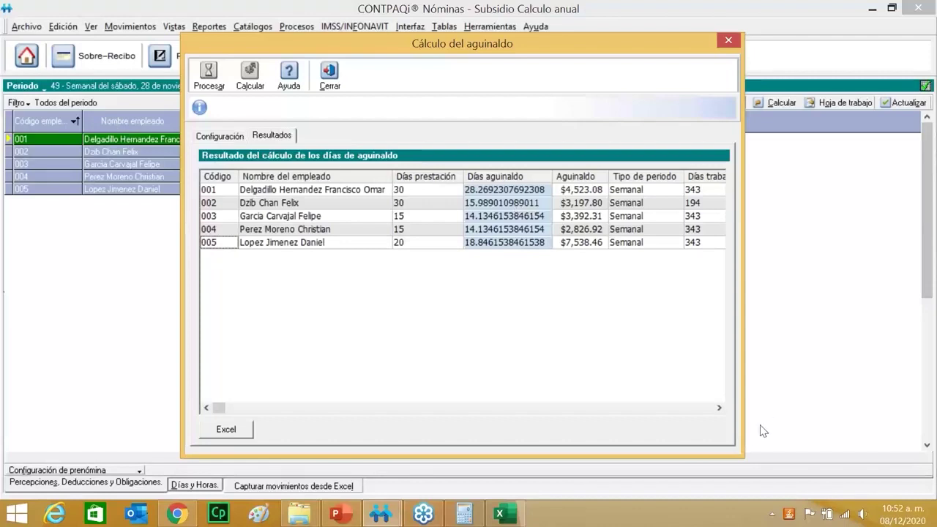
left_click(719, 408)
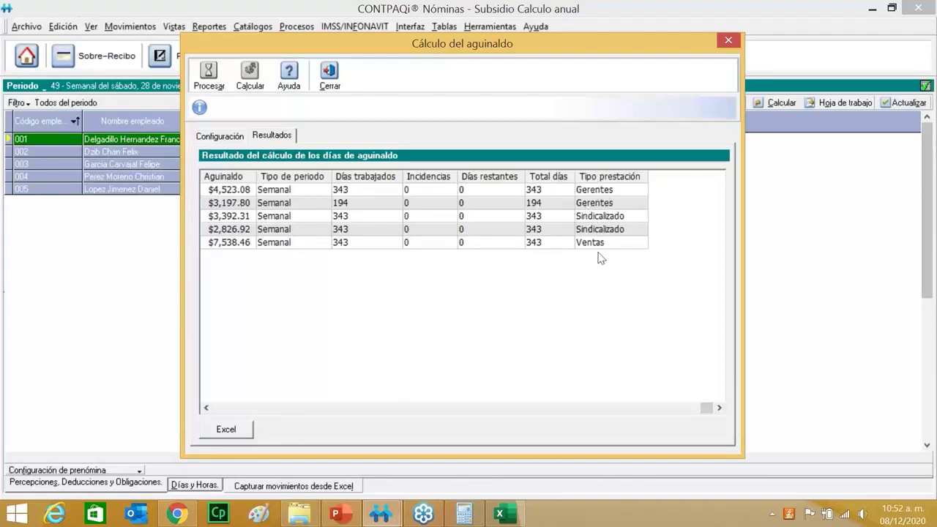
left_click(339, 86)
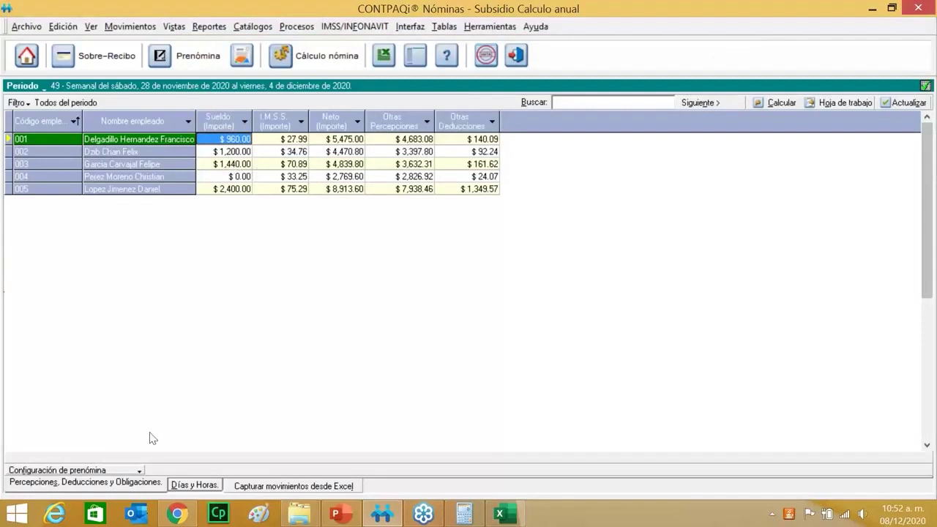
- Add the Aguinaldo perception to the concepts displayed in the prenómina configuration
left_click(139, 470)
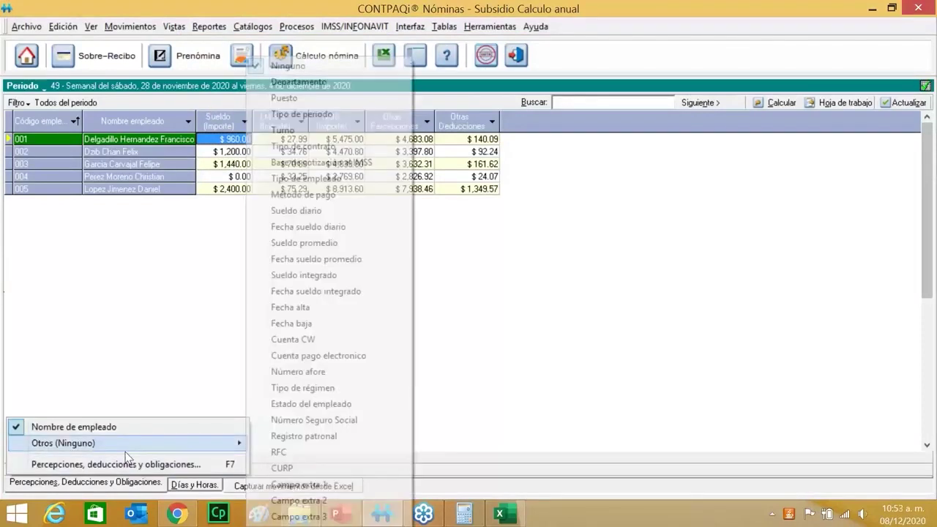
left_click(129, 463)
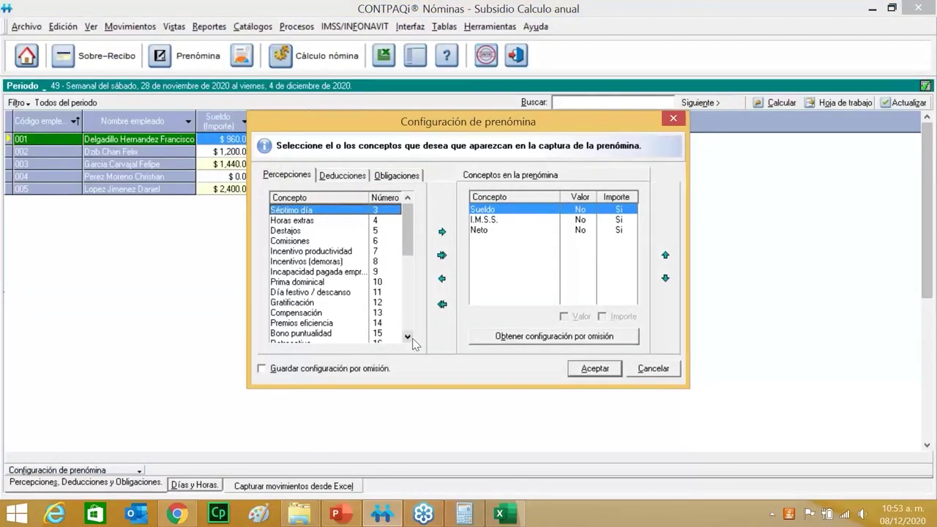
scroll(410, 343, "down", 4)
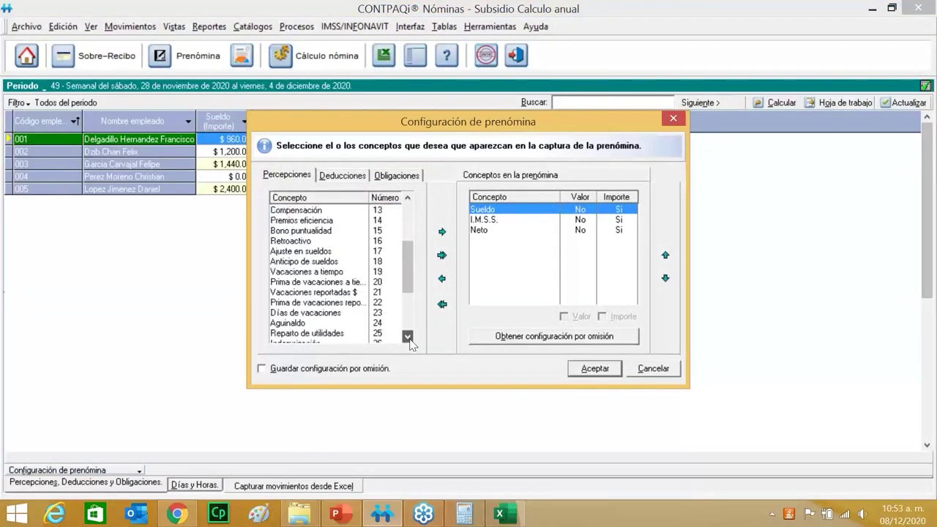
left_click(375, 323)
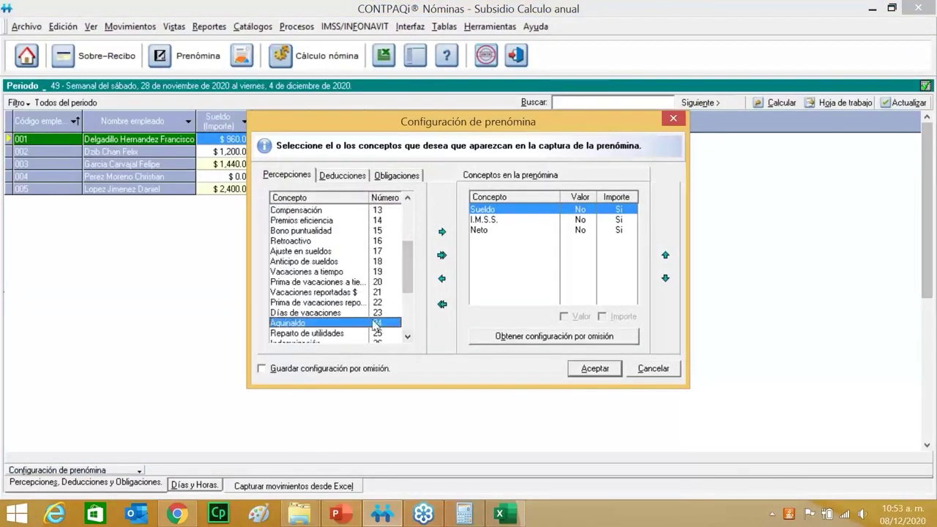
left_click(442, 233)
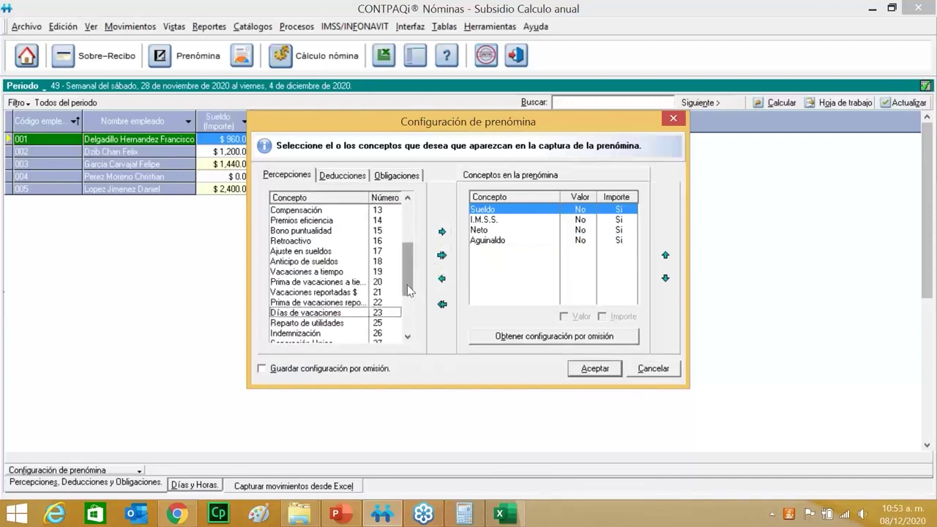
- Add the I.S.R. Art142 deduction to the prenómina concepts and save the new configuration
scroll(409, 290, "down", 3)
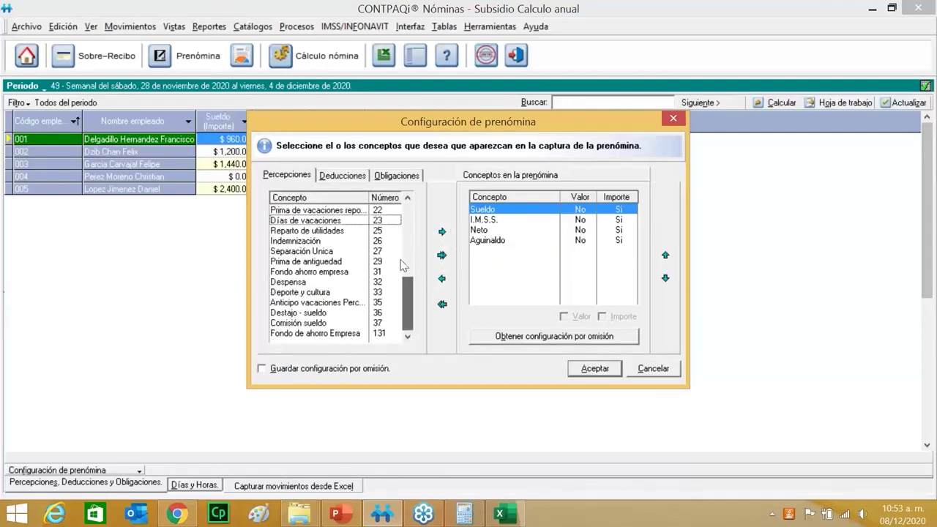
left_click(355, 172)
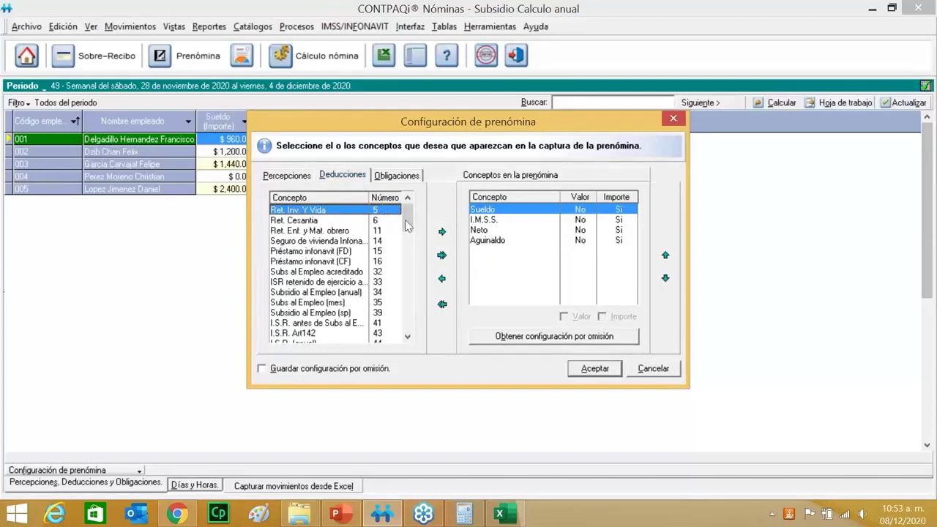
scroll(407, 233, "down", 1)
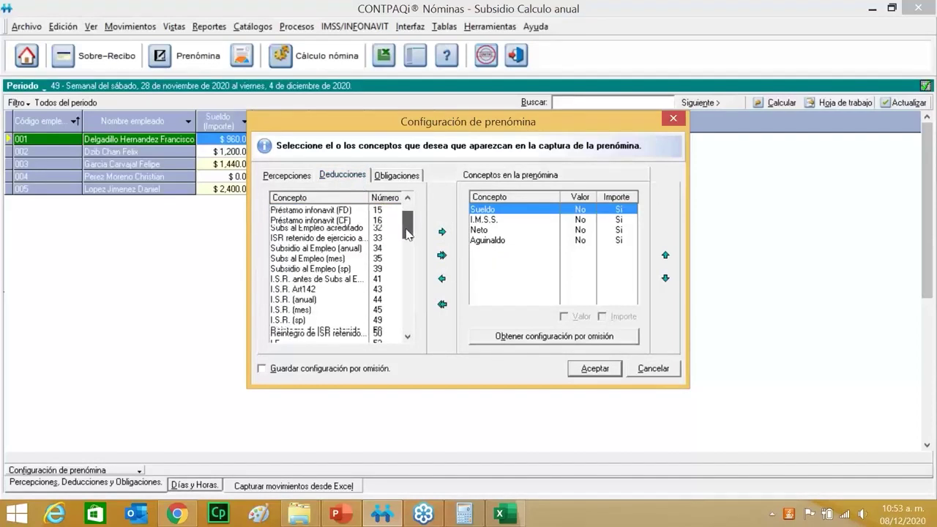
left_click(311, 282)
left_click(442, 231)
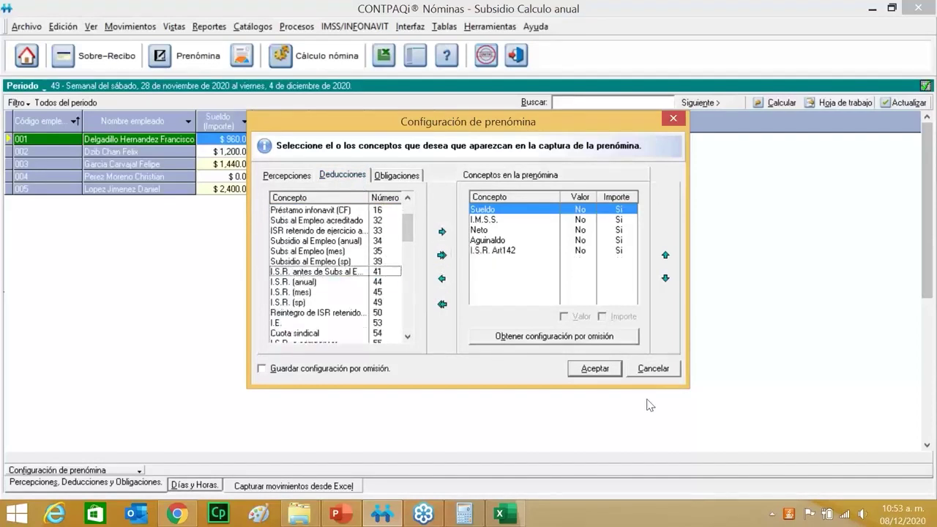
left_click(599, 369)
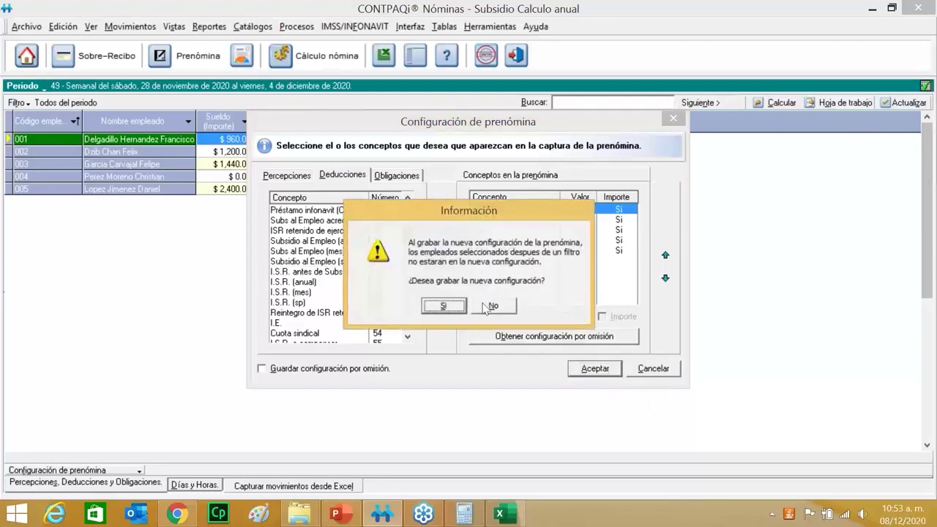
left_click(444, 306)
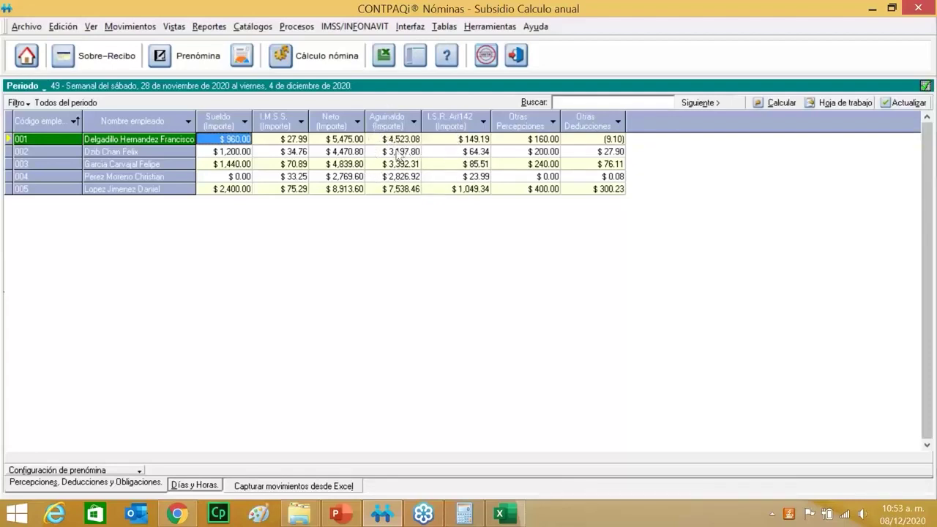
- Show the Valor of the Aguinaldo concept alongside its Importe, save the prenómina configuration, and check the employees' Aguinaldo values
left_click(137, 470)
left_click(145, 463)
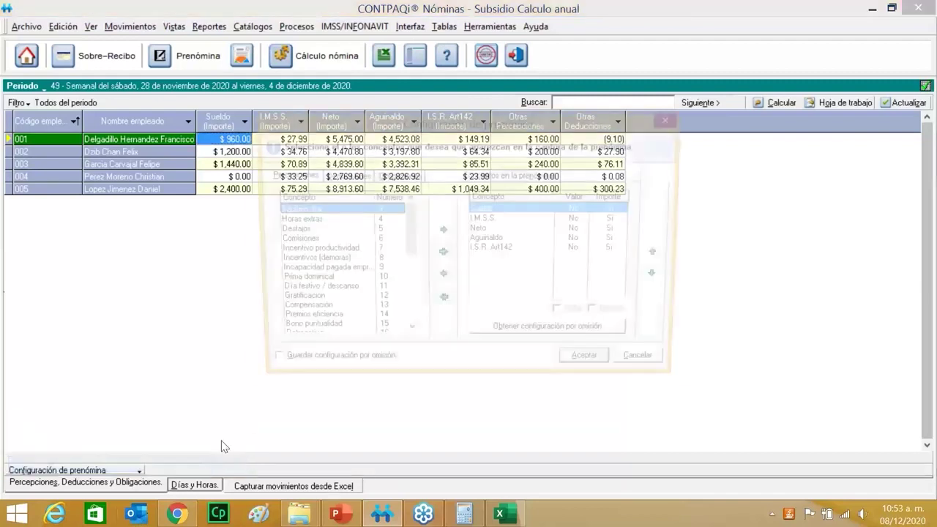
left_click(496, 242)
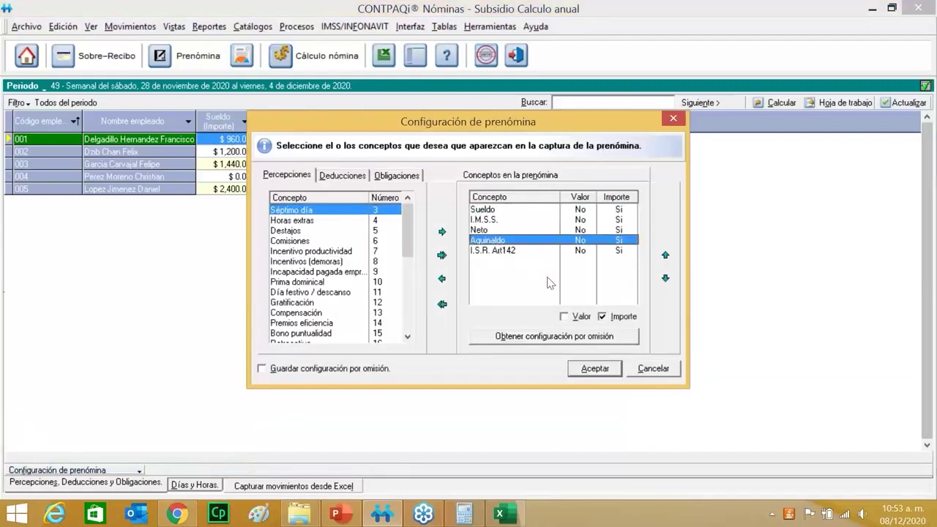
left_click(567, 320)
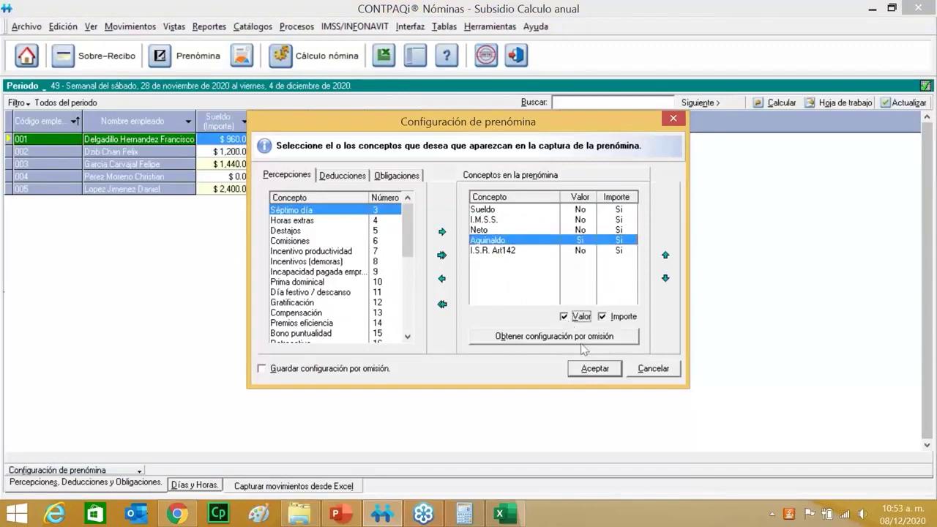
left_click(604, 372)
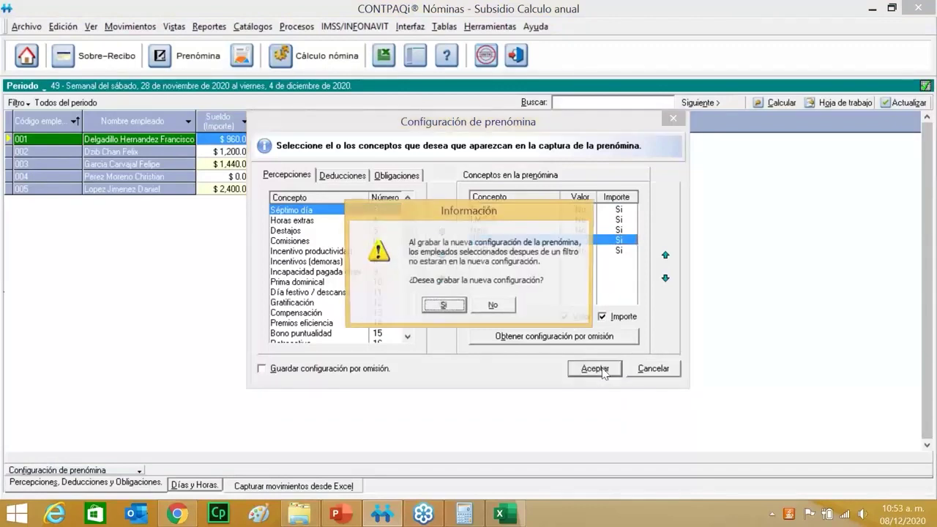
left_click(453, 307)
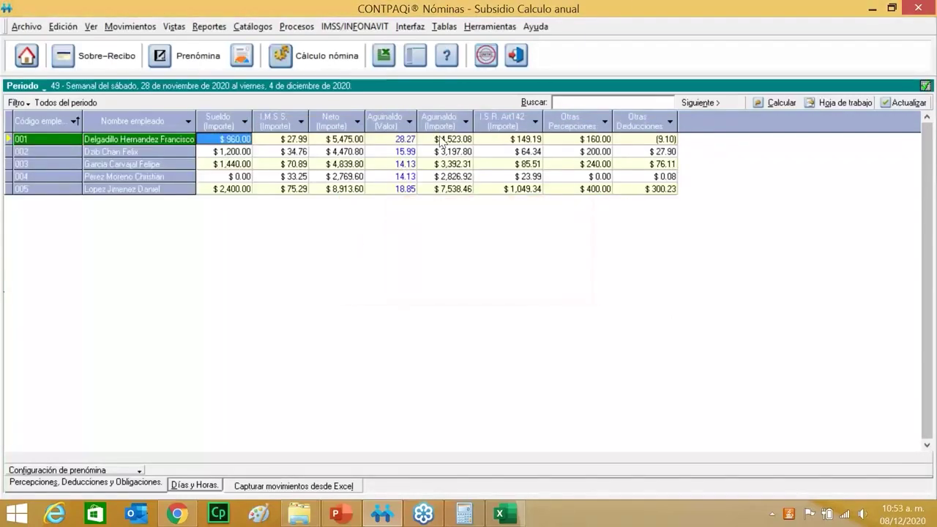
left_click(407, 143)
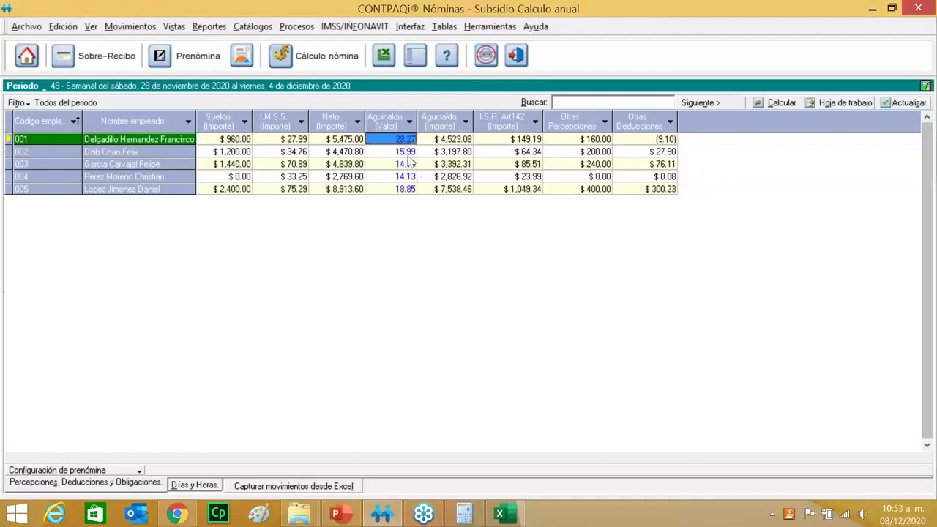
left_click(410, 152)
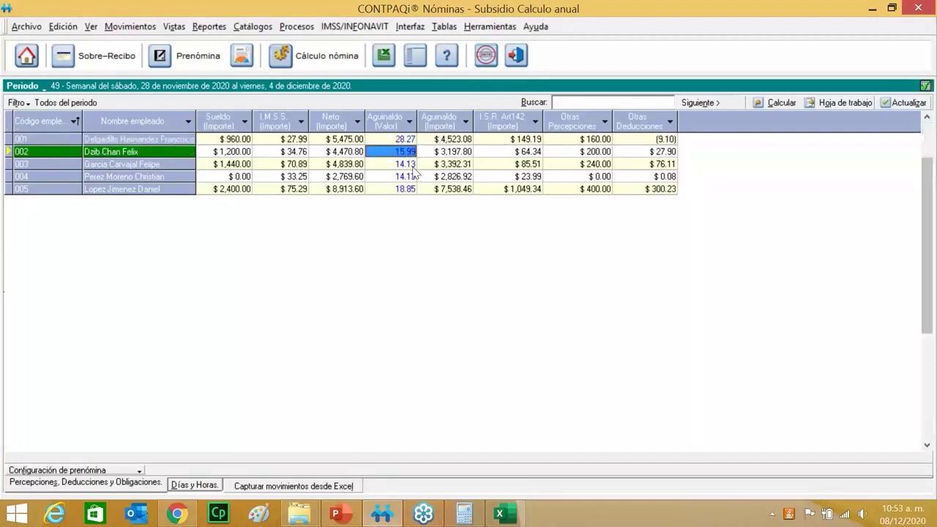
left_click(413, 166)
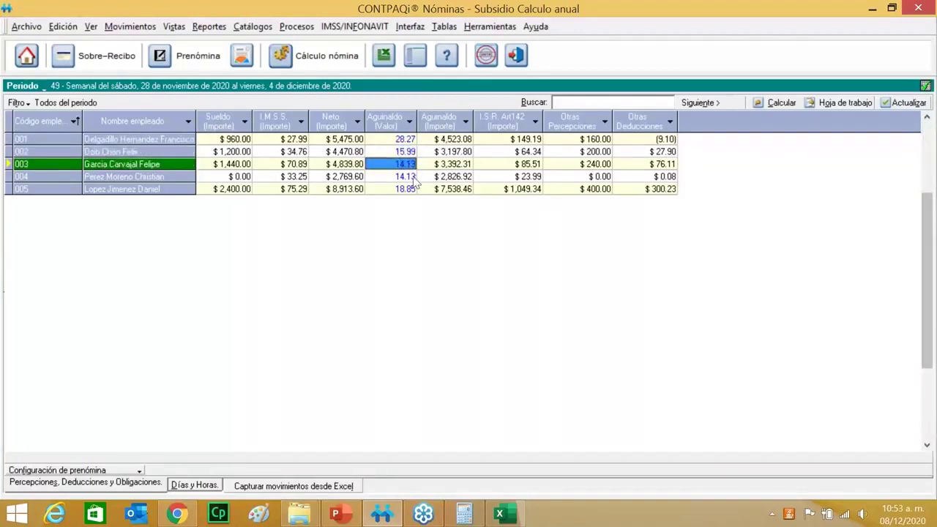
left_click(413, 177)
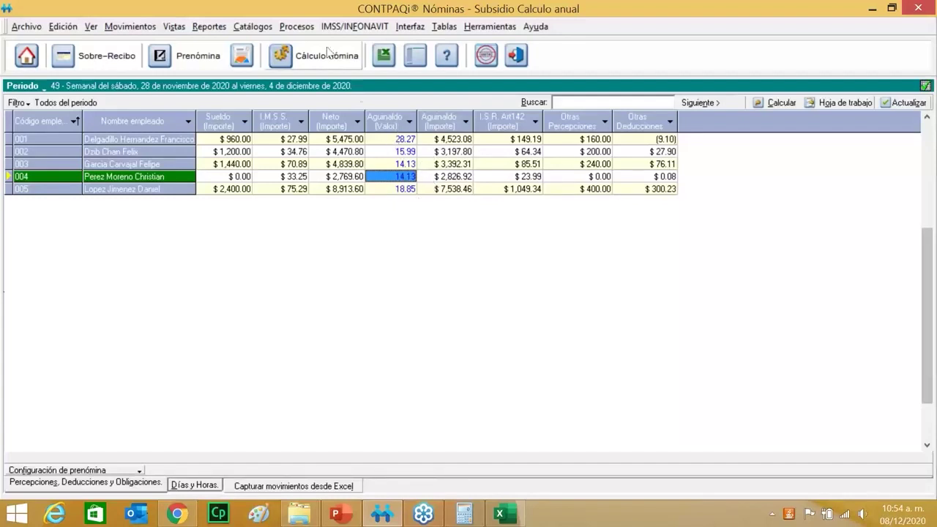
- Process the Aguinaldo days with the remaining days of the year considered as worked, accepting the log file notice
left_click(292, 24)
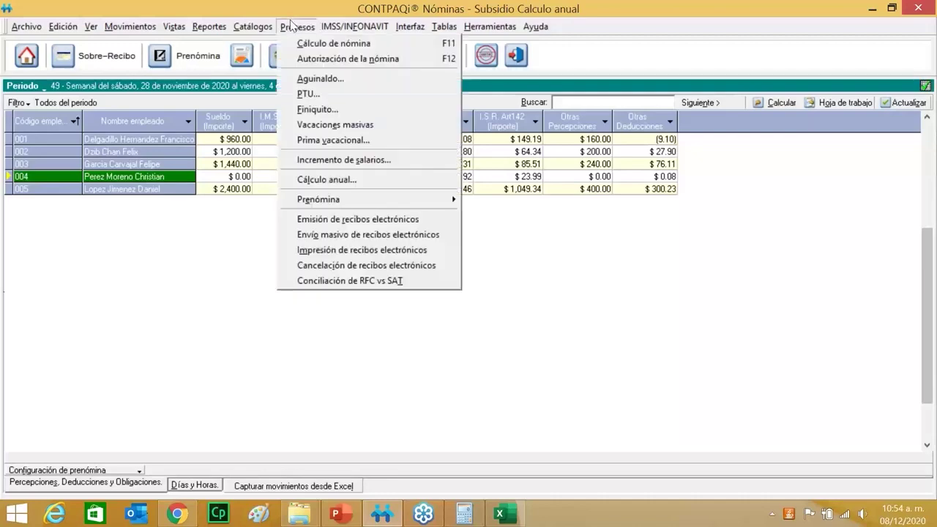
left_click(316, 76)
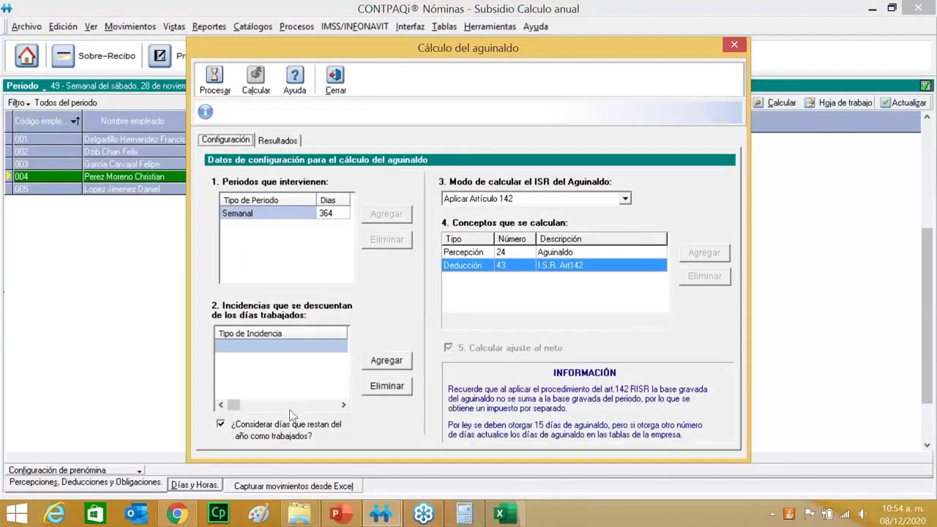
left_click(215, 76)
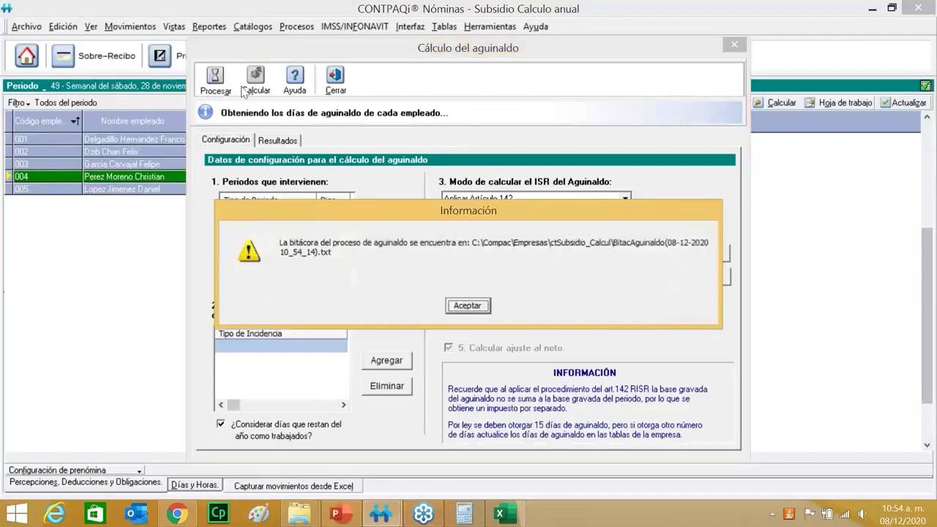
left_click(467, 304)
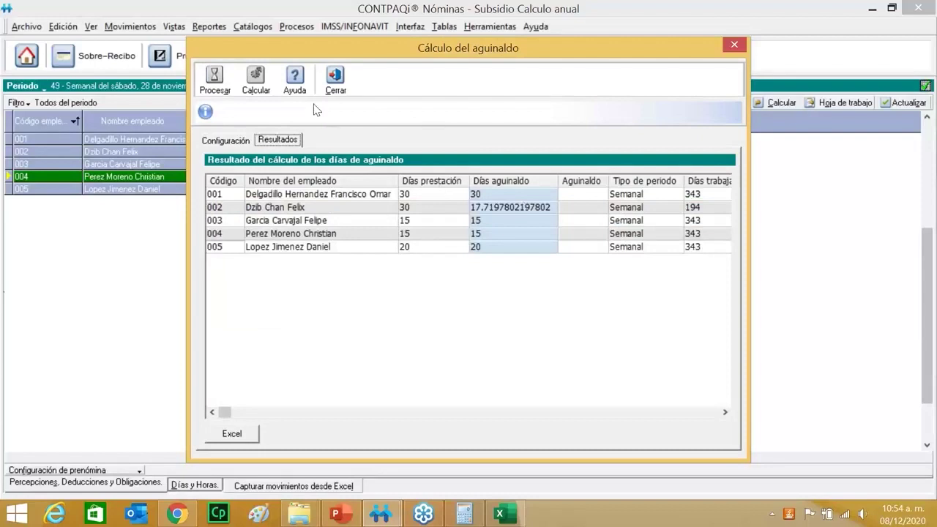
- Calculate the Aguinaldo for Todos los empleados del Periodo, accept the completion notice, and close the Aguinaldo calculation
left_click(258, 86)
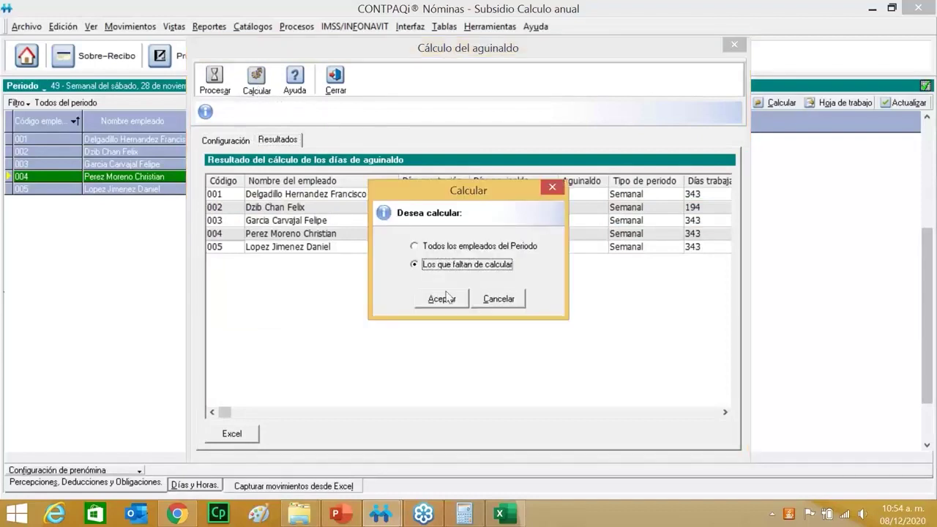
left_click(473, 248)
left_click(457, 299)
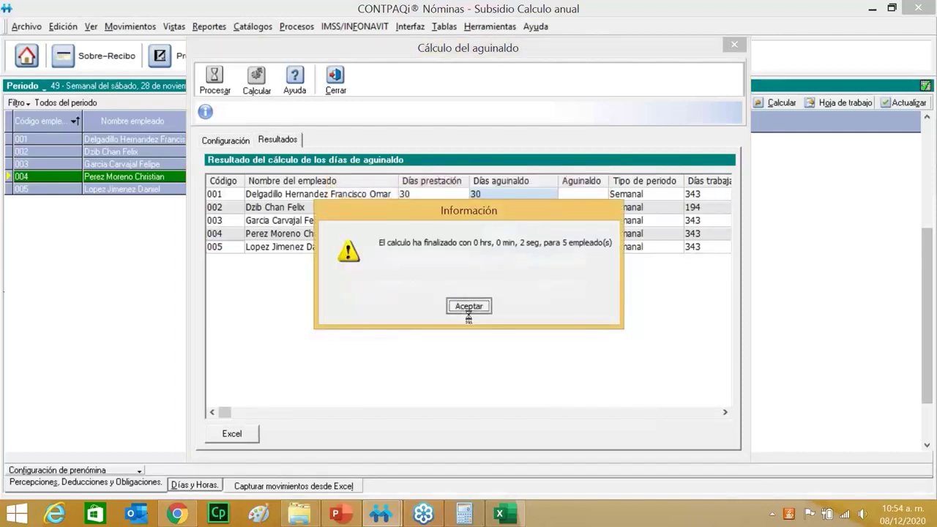
left_click(457, 304)
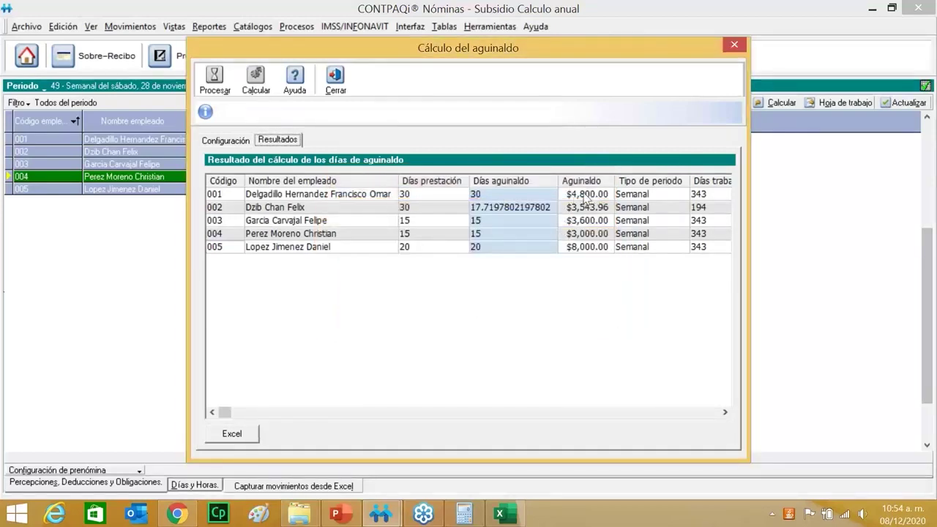
left_click(337, 82)
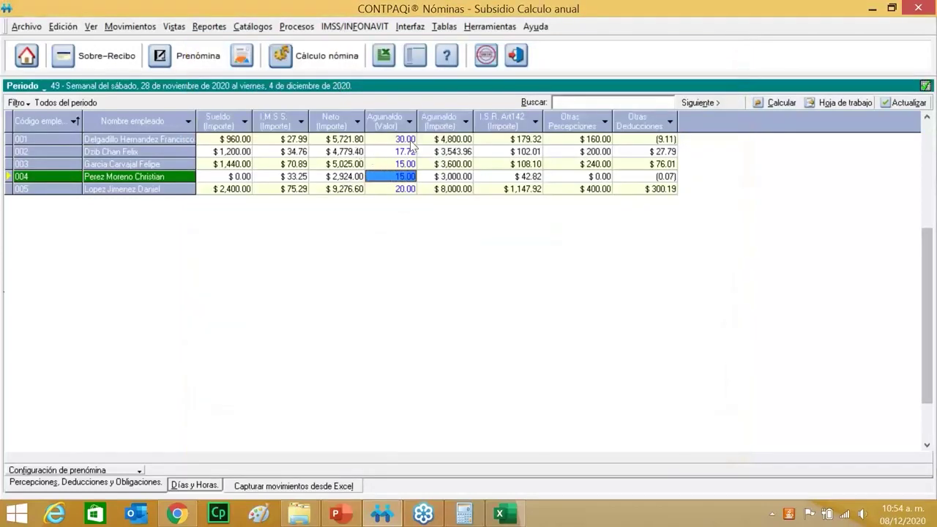
- Open the first employee's Sobre-recibo and display the detail of concept 24. Aguinaldo
left_click(448, 139)
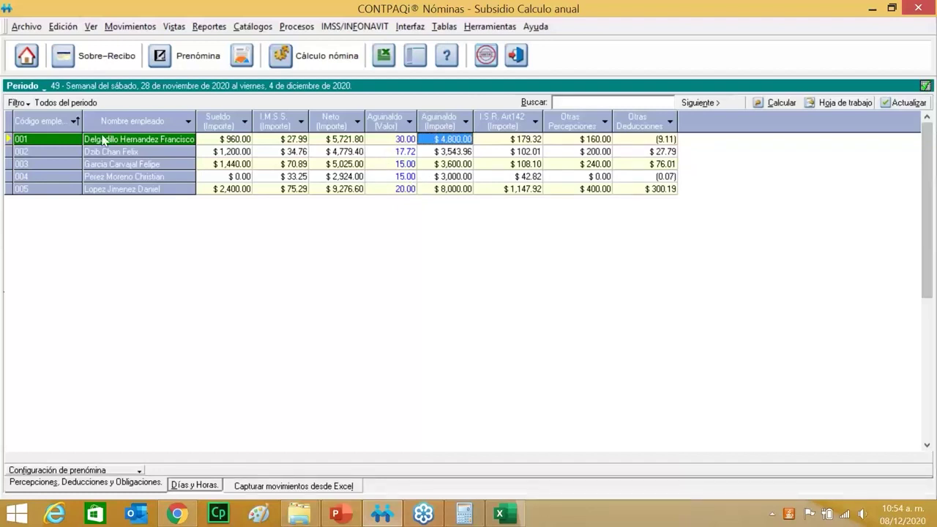
right_click(128, 141)
left_click(151, 148)
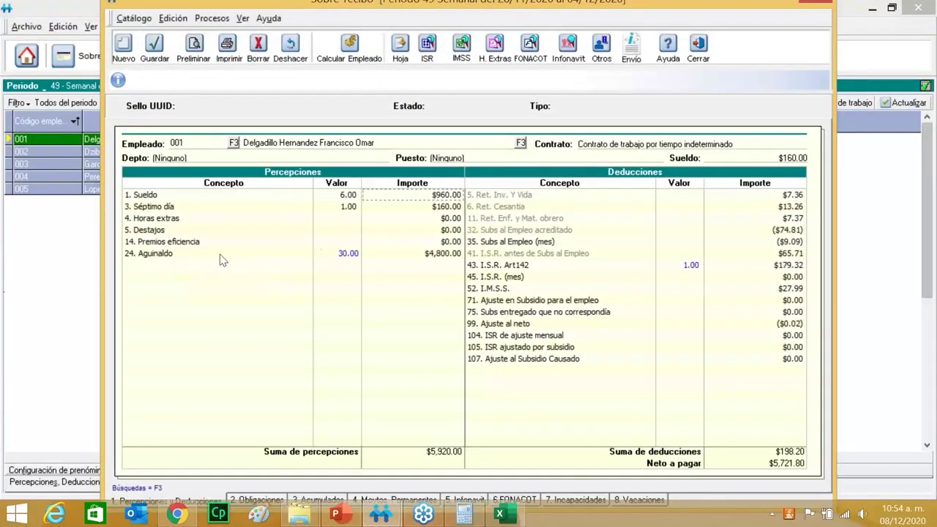
left_click(446, 254)
left_click(492, 266)
left_click(417, 259)
double_click(410, 261)
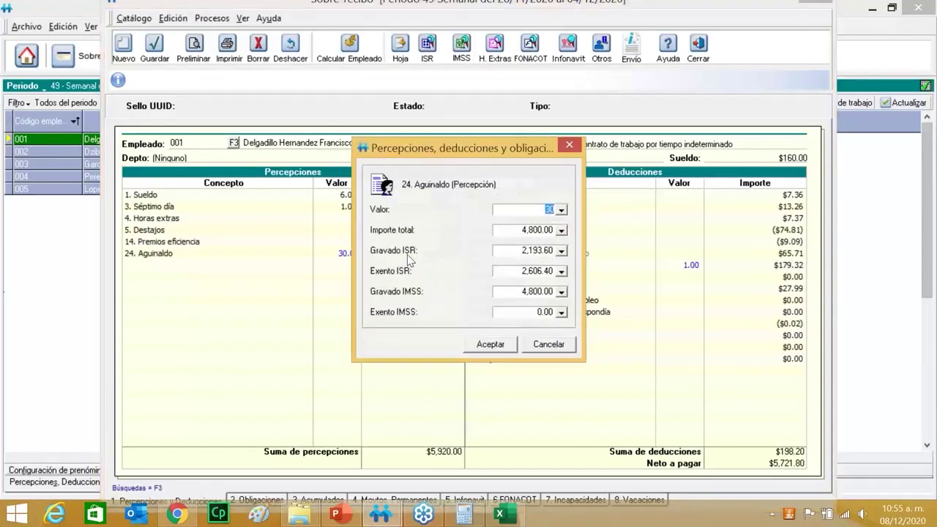
- Compare the Aguinaldo's Exento ISR amount with the Calculadora result, and close the concept detail and the Sobre-recibo
left_click(554, 271)
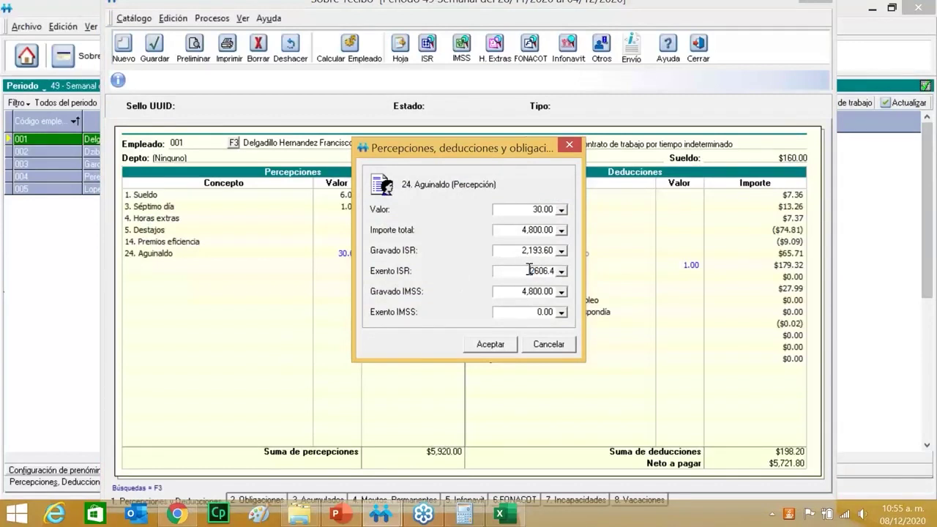
left_click_drag(527, 271, 568, 272)
left_click(561, 272)
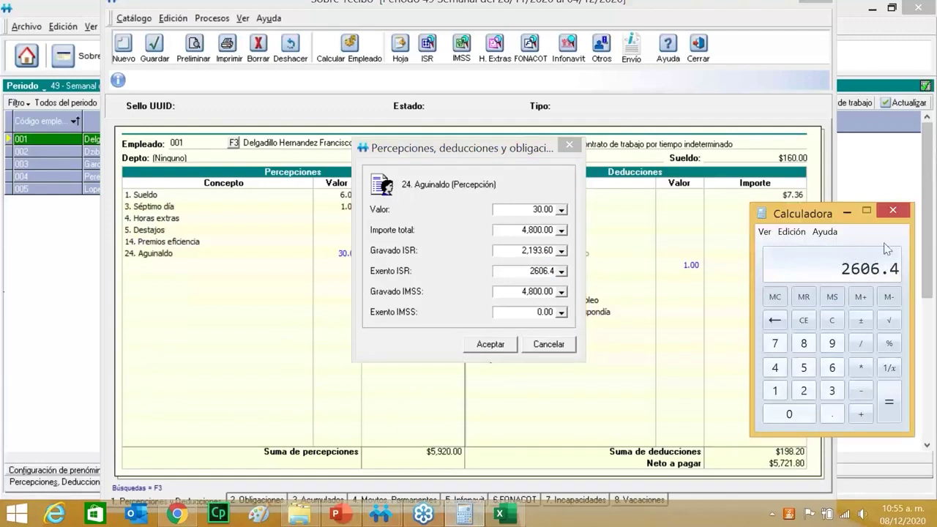
left_click(847, 213)
left_click(569, 144)
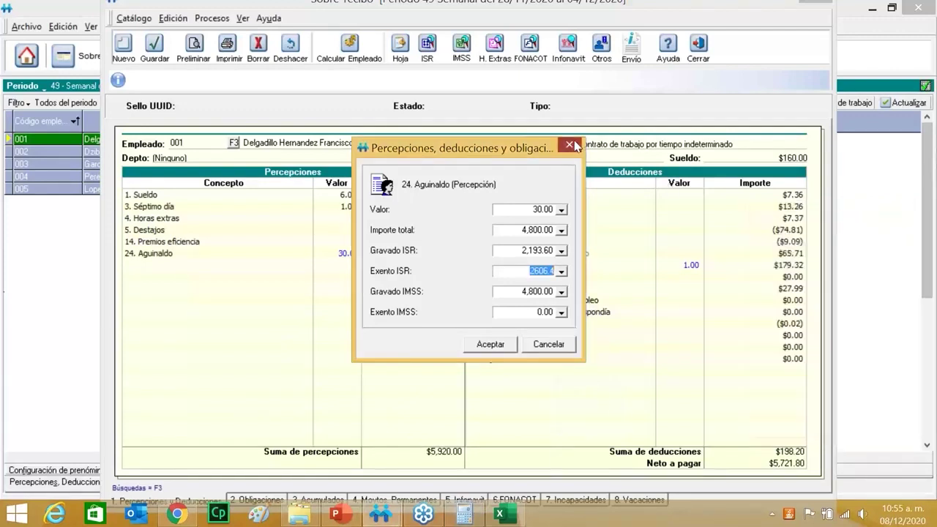
left_click(697, 51)
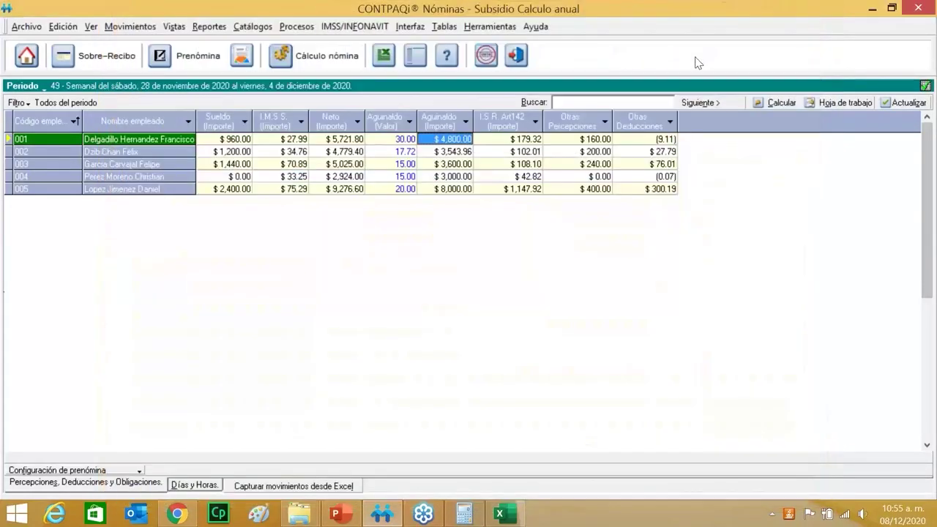
- Authorize the period 49 payroll without backing up the company, accepting the payment dates for periods 50 and 51 and dismissing the pending dispositions list
key("XF86MonBrightnessUp")
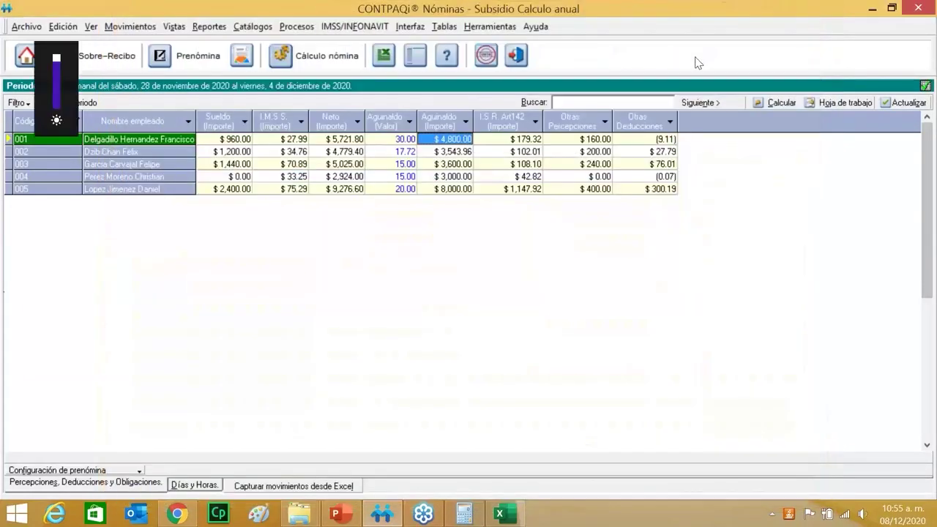
key("F12")
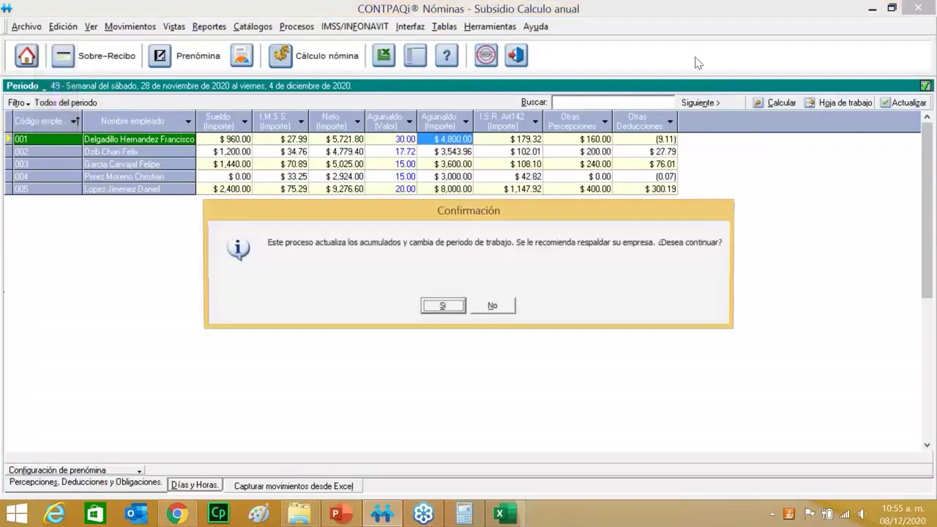
left_click(443, 306)
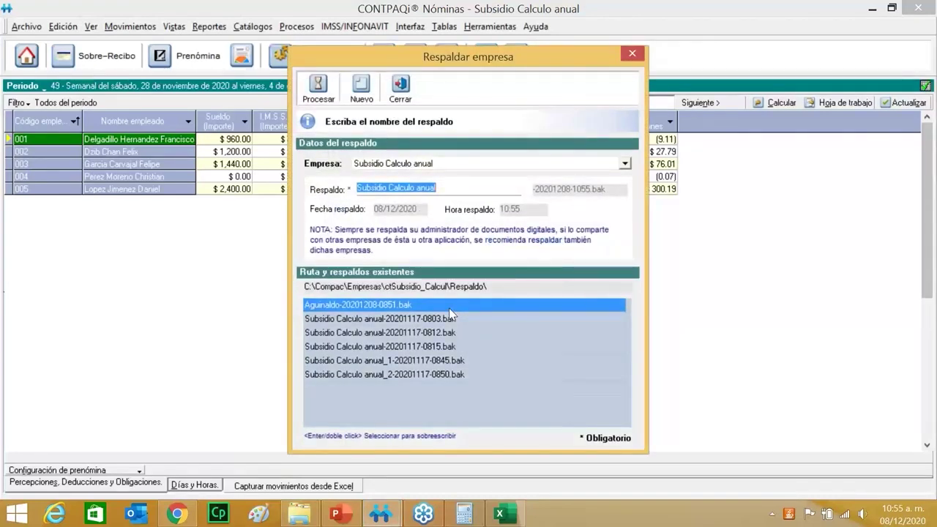
left_click(399, 91)
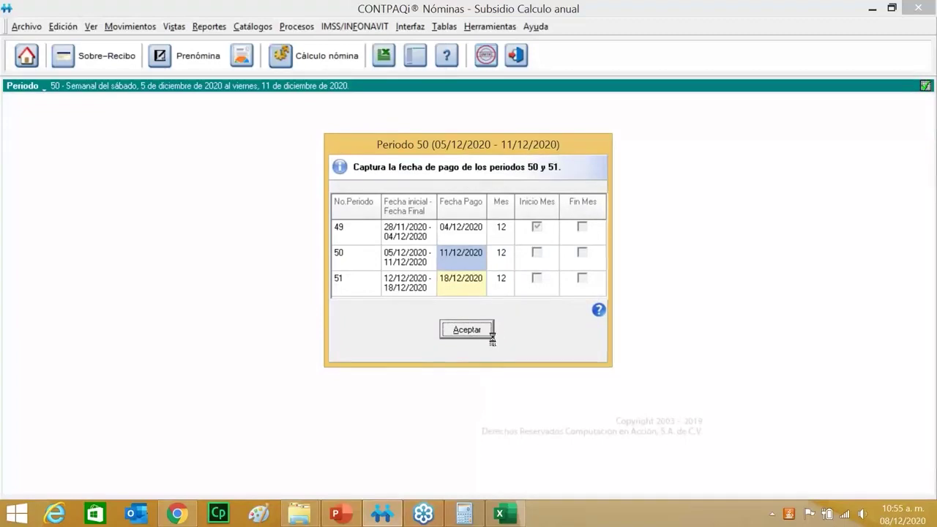
left_click(467, 331)
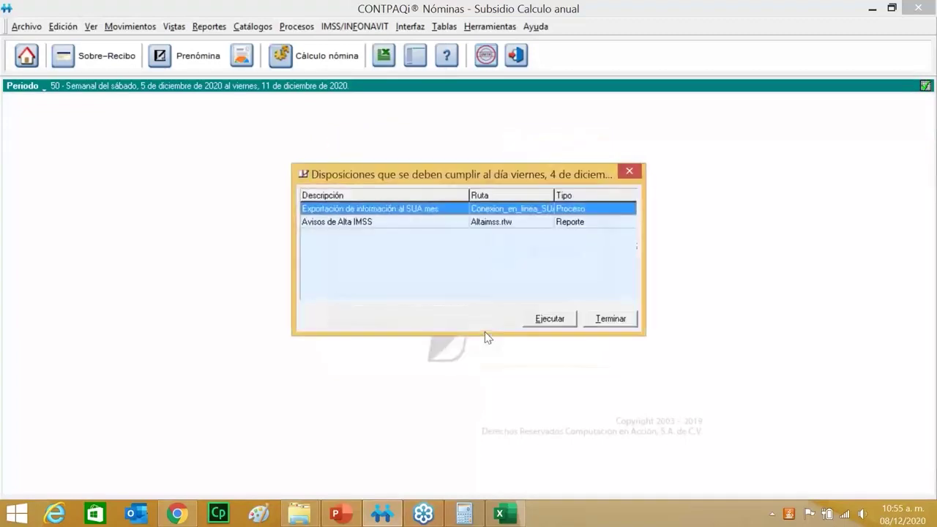
left_click(611, 319)
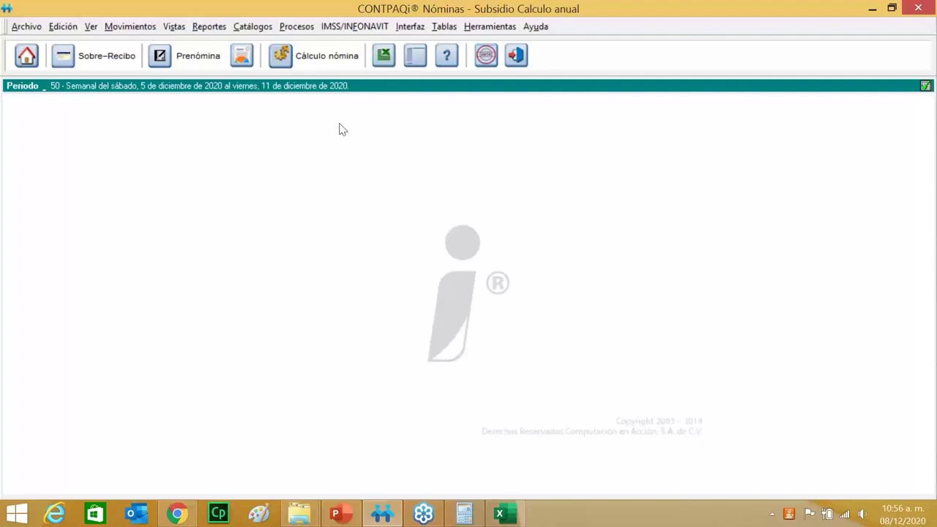
- Process the Aguinaldo days for period 50 with the remaining days of the year considered as worked, accepting the resulting notice
left_click(290, 29)
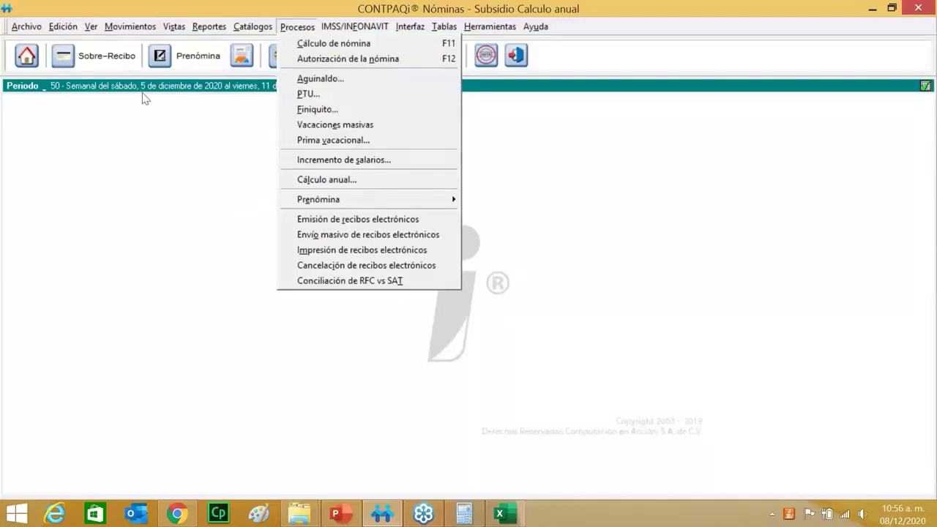
left_click(301, 82)
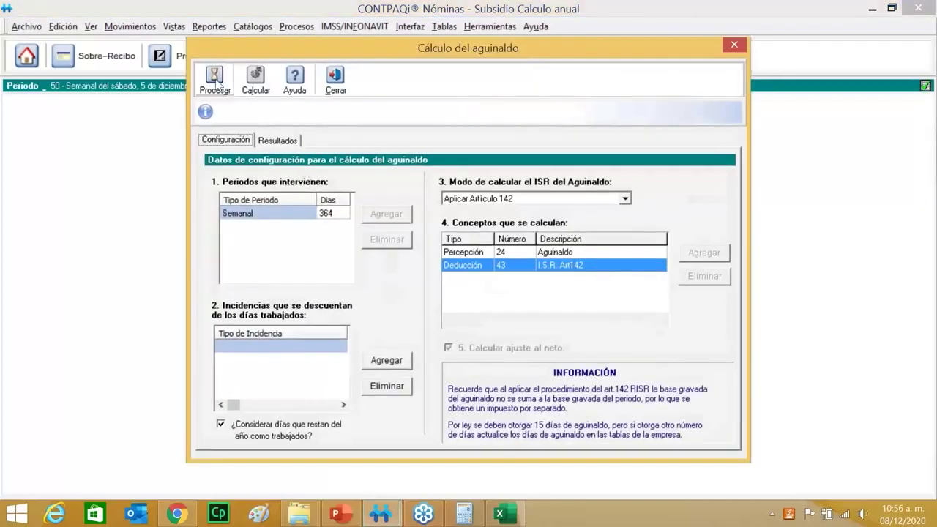
left_click(215, 79)
left_click(460, 307)
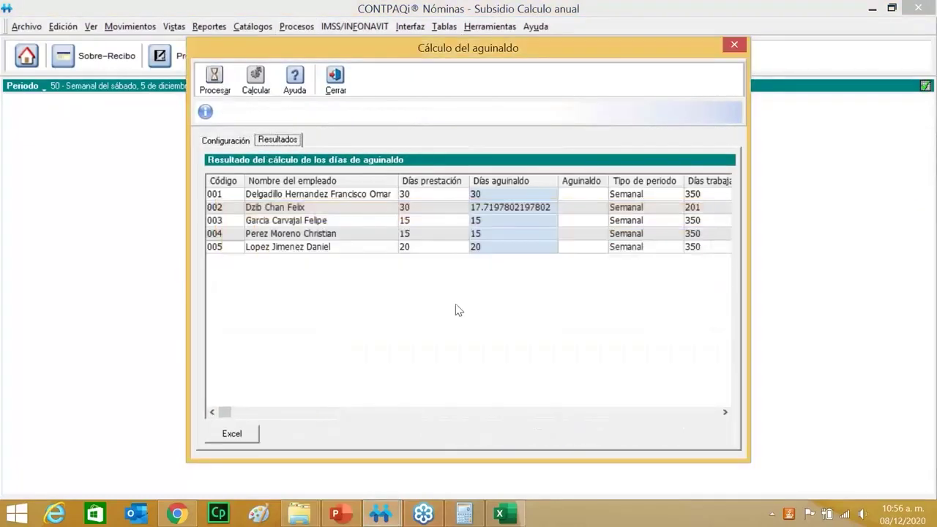
- Set the Días aguinaldo of employee 001 to 60 in the Aguinaldo results
left_click(256, 81)
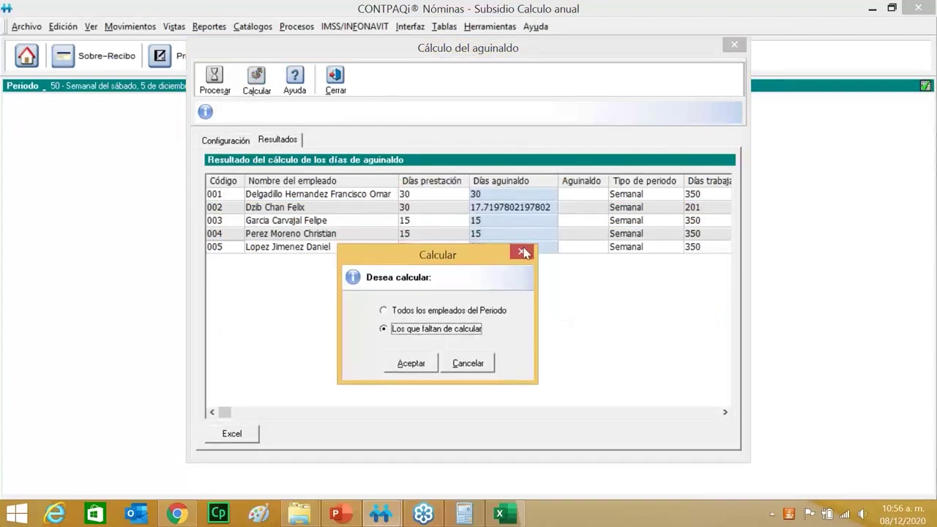
left_click(522, 253)
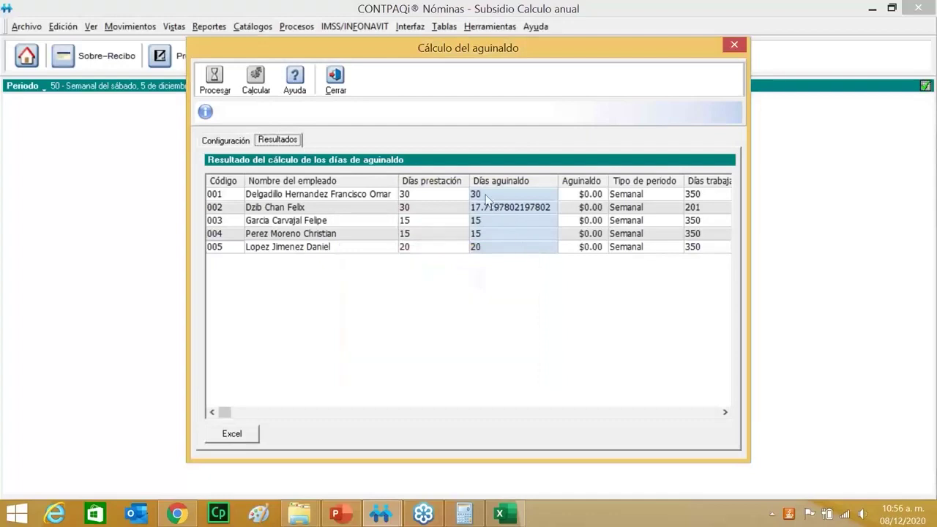
left_click(486, 196)
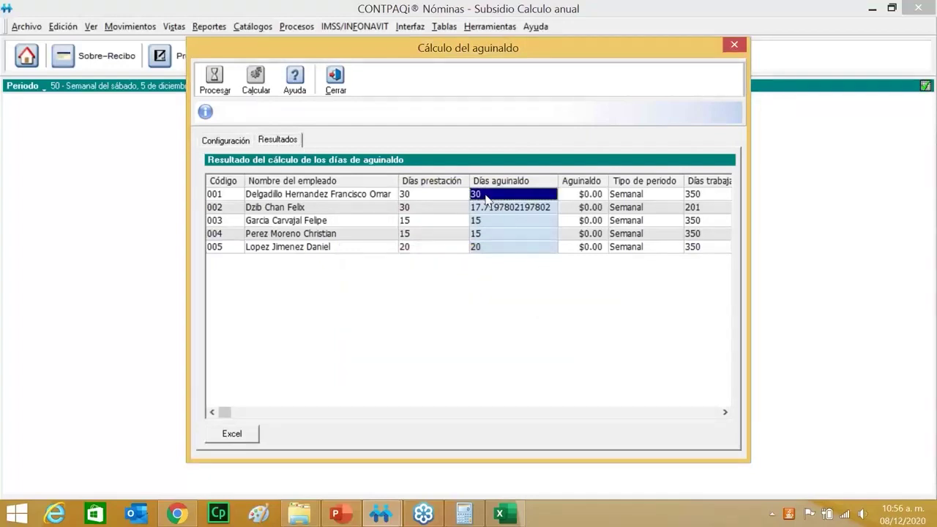
type("60")
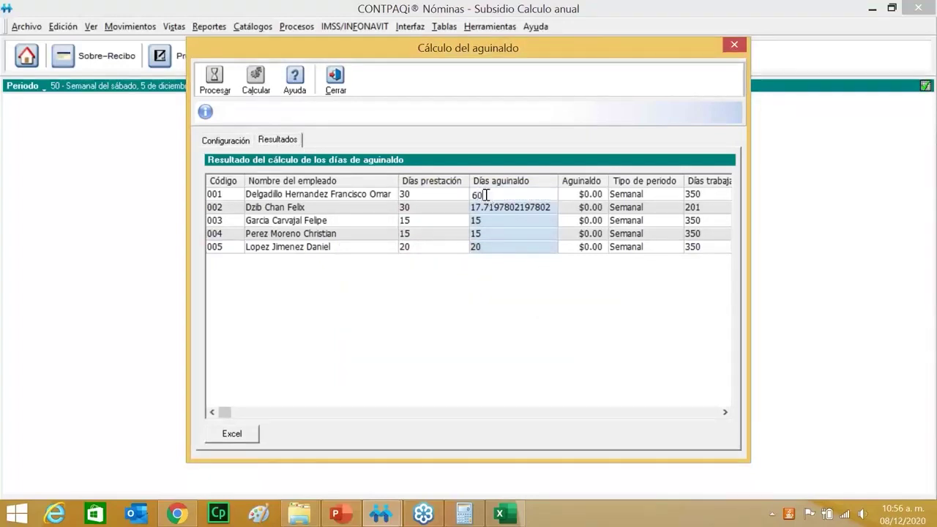
left_click(486, 208)
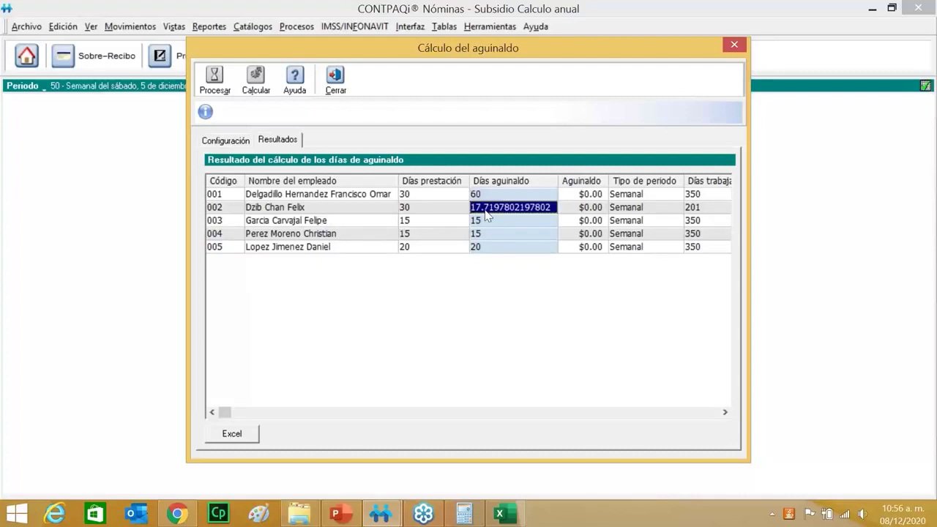
- Calculate the Aguinaldo for Los que faltan de calcular, review employee 001's amount, and close the Aguinaldo calculation
left_click(257, 82)
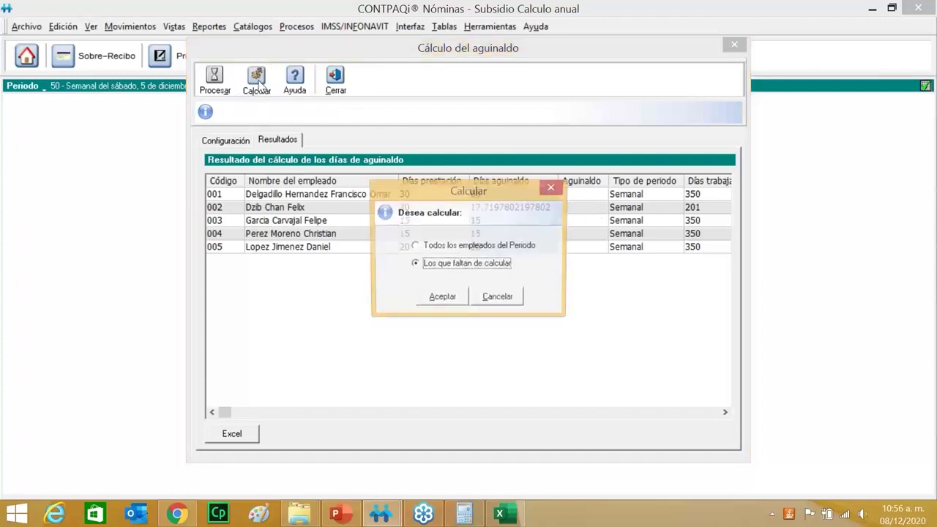
left_click(453, 299)
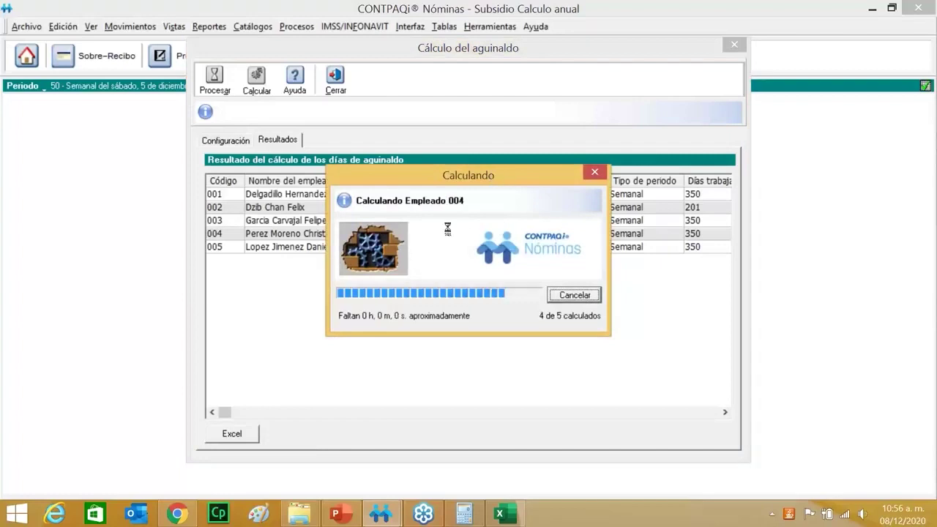
left_click(468, 305)
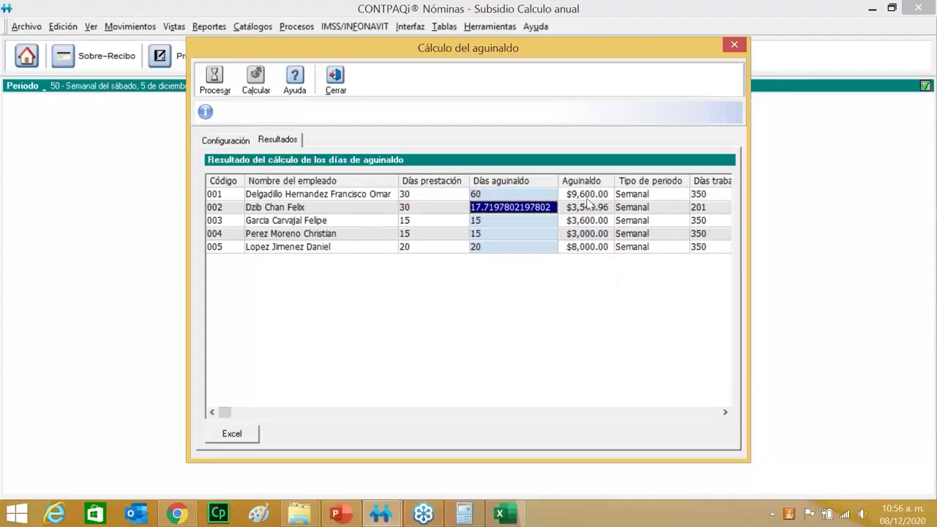
left_click(579, 196)
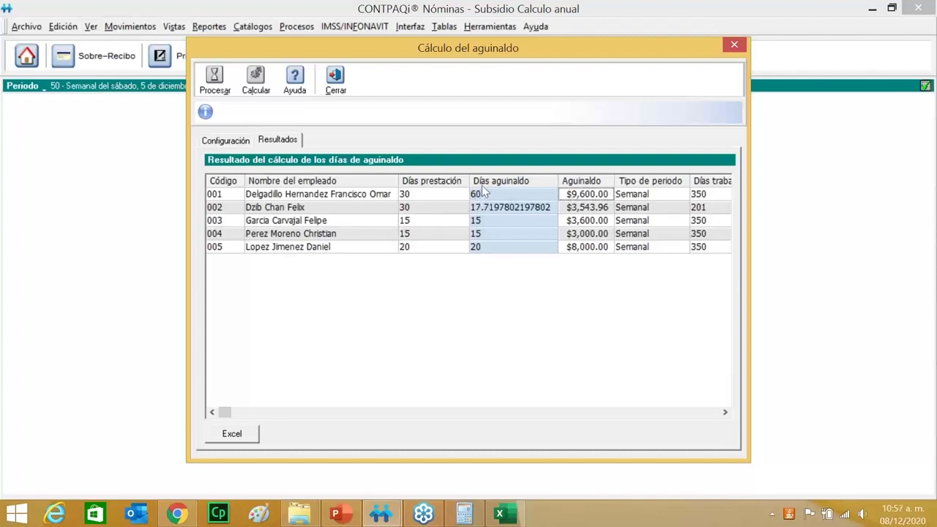
left_click(335, 78)
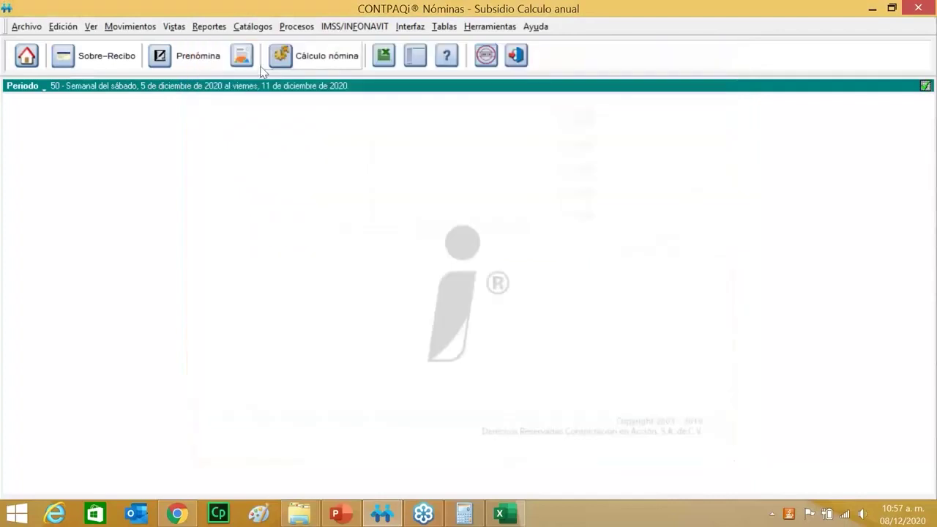
- Open the period 50 prenómina and display the detail of concept 24. Aguinaldo in employee 001's Sobre-recibo
left_click(209, 57)
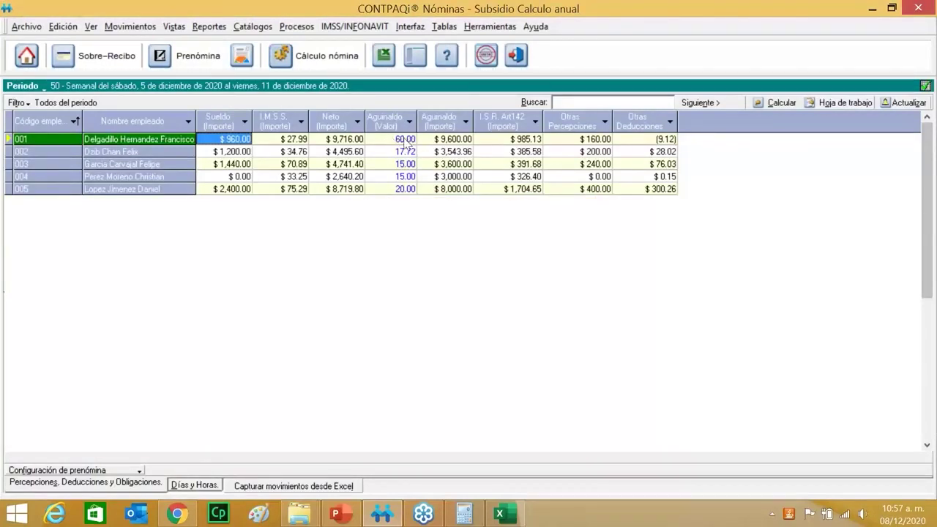
right_click(184, 139)
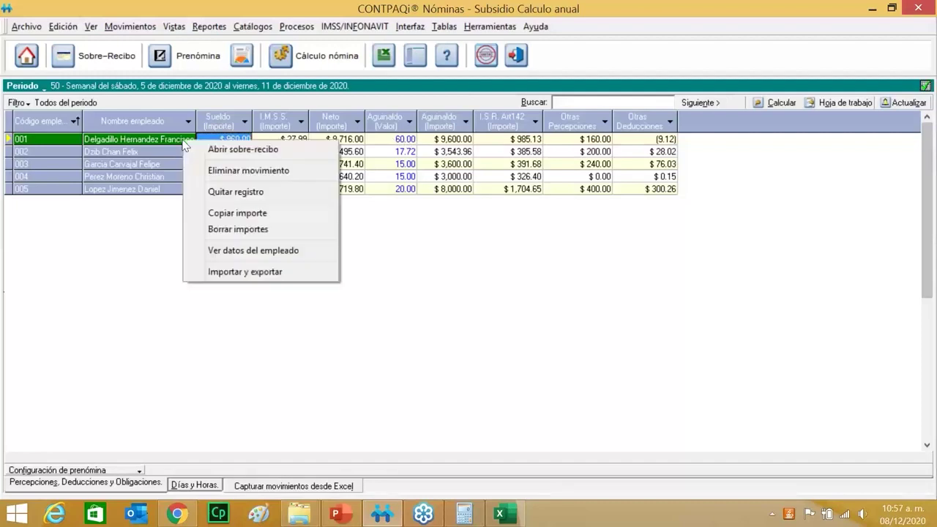
left_click(202, 150)
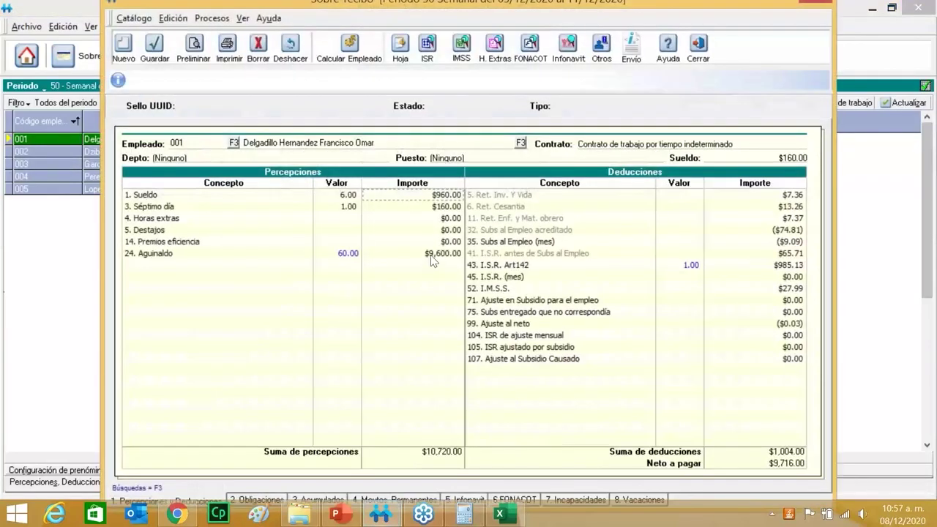
double_click(433, 253)
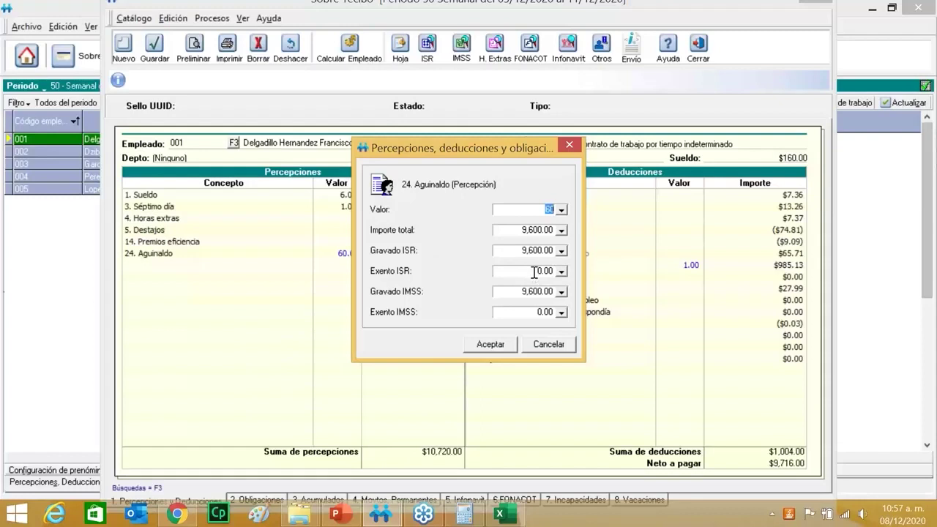
- Check the period 50 Aguinaldo's Exento ISR amount against the Calculadora result, and close the concept detail and the Sobre-recibo
left_click(465, 514)
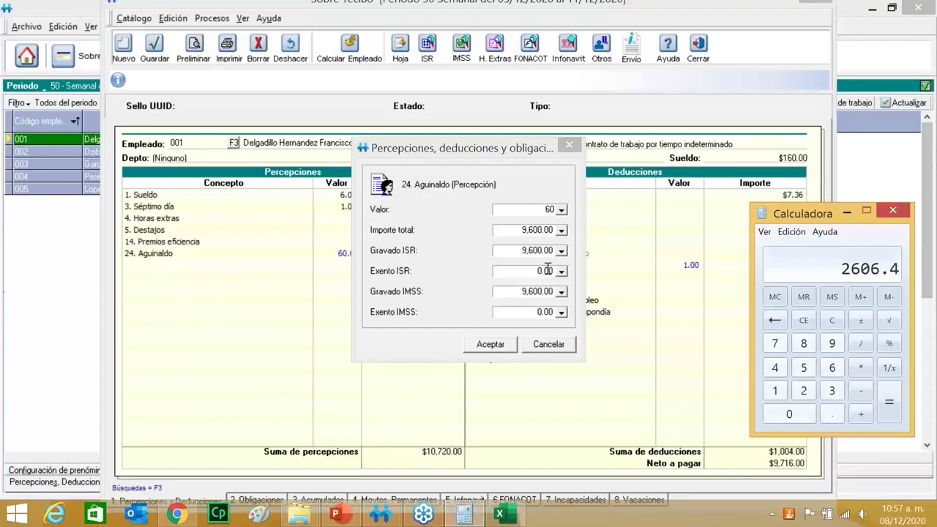
left_click(569, 149)
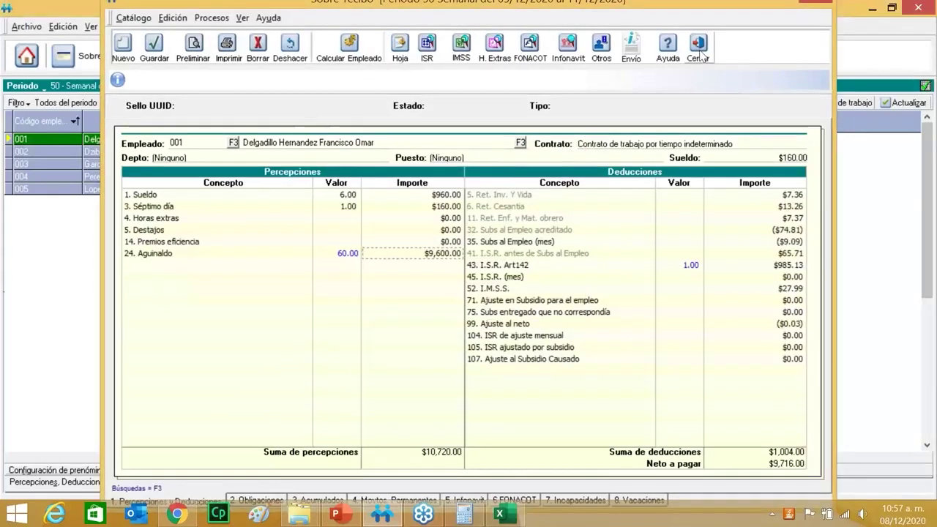
left_click(698, 48)
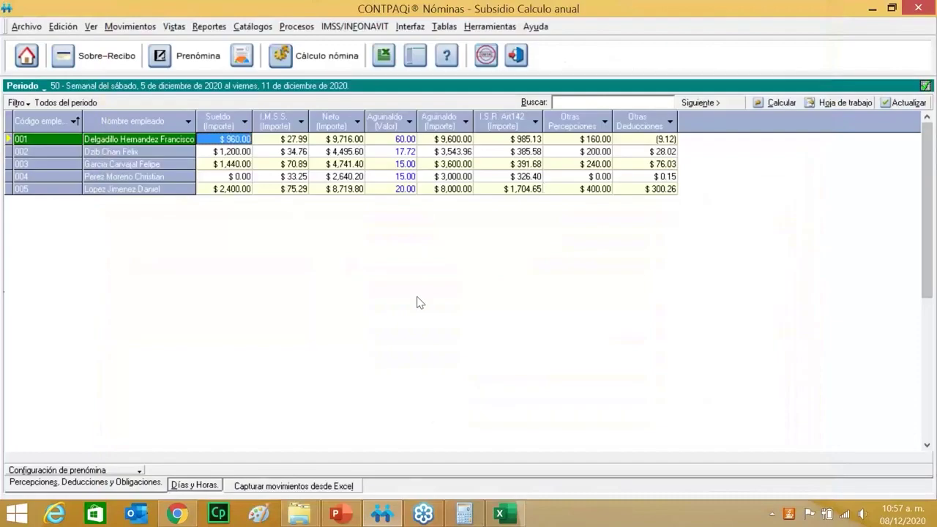